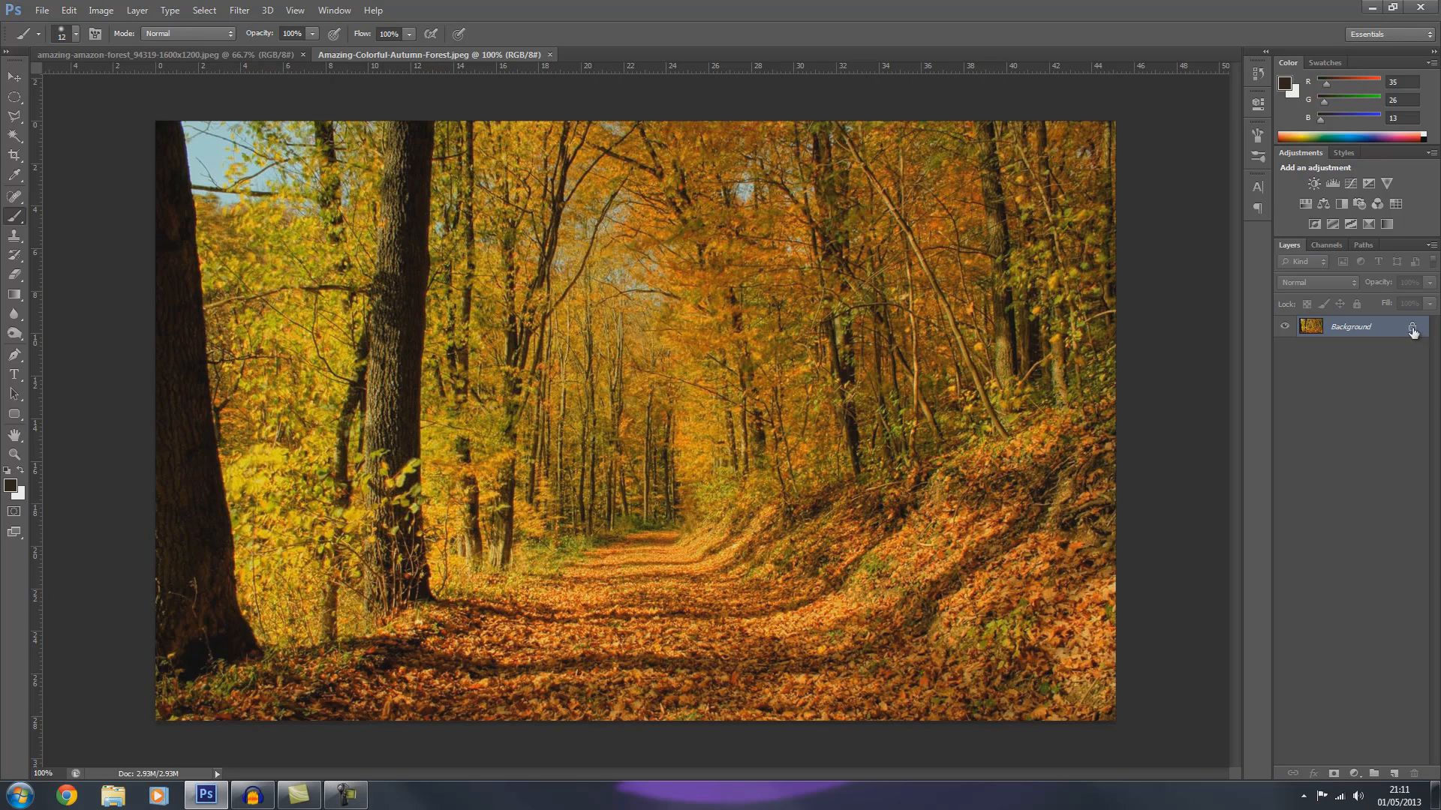
Step: Convert the locked Background into a regular editable layer and leave its layer style unchanged
key(v)
drag(1413, 331, 1414, 773)
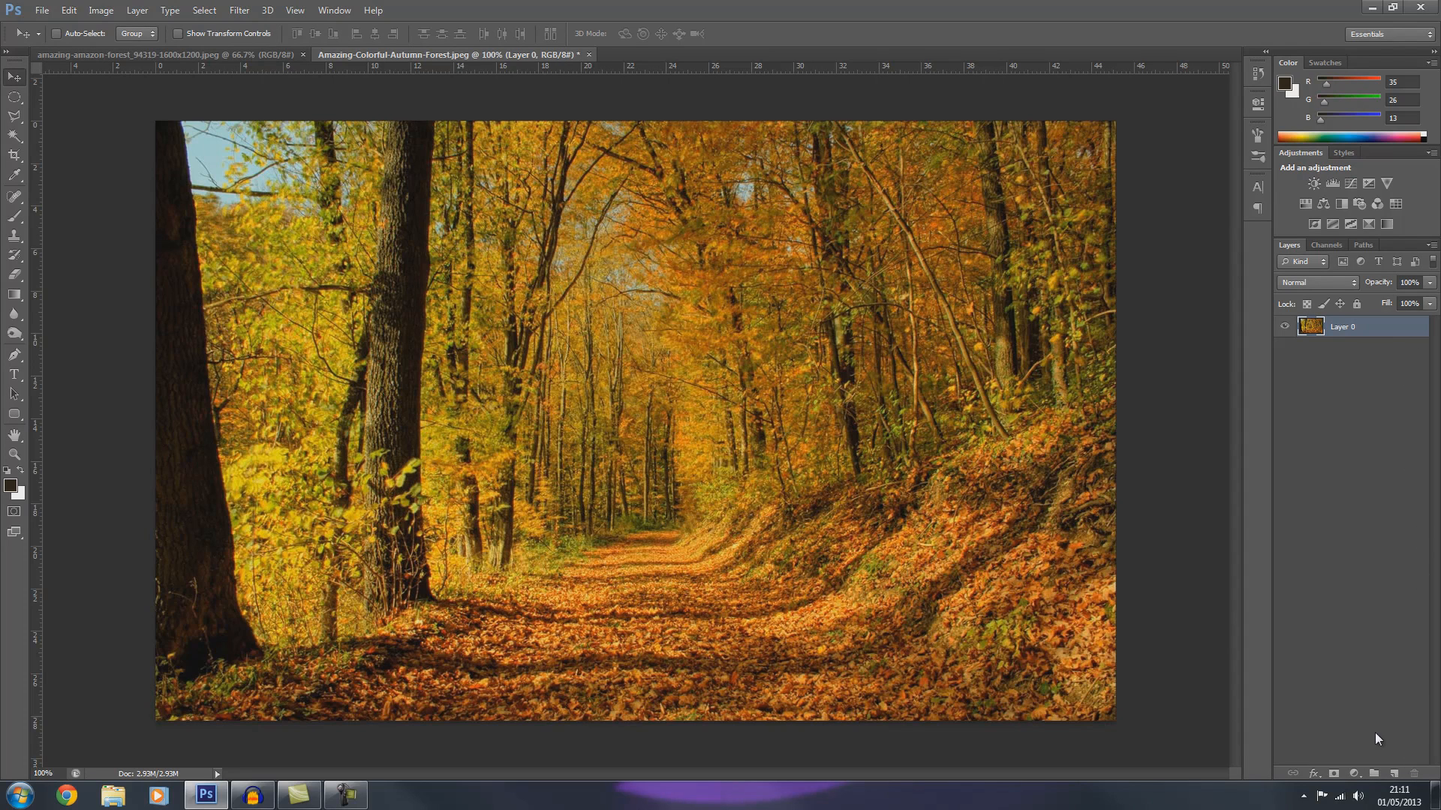
double_click(1386, 331)
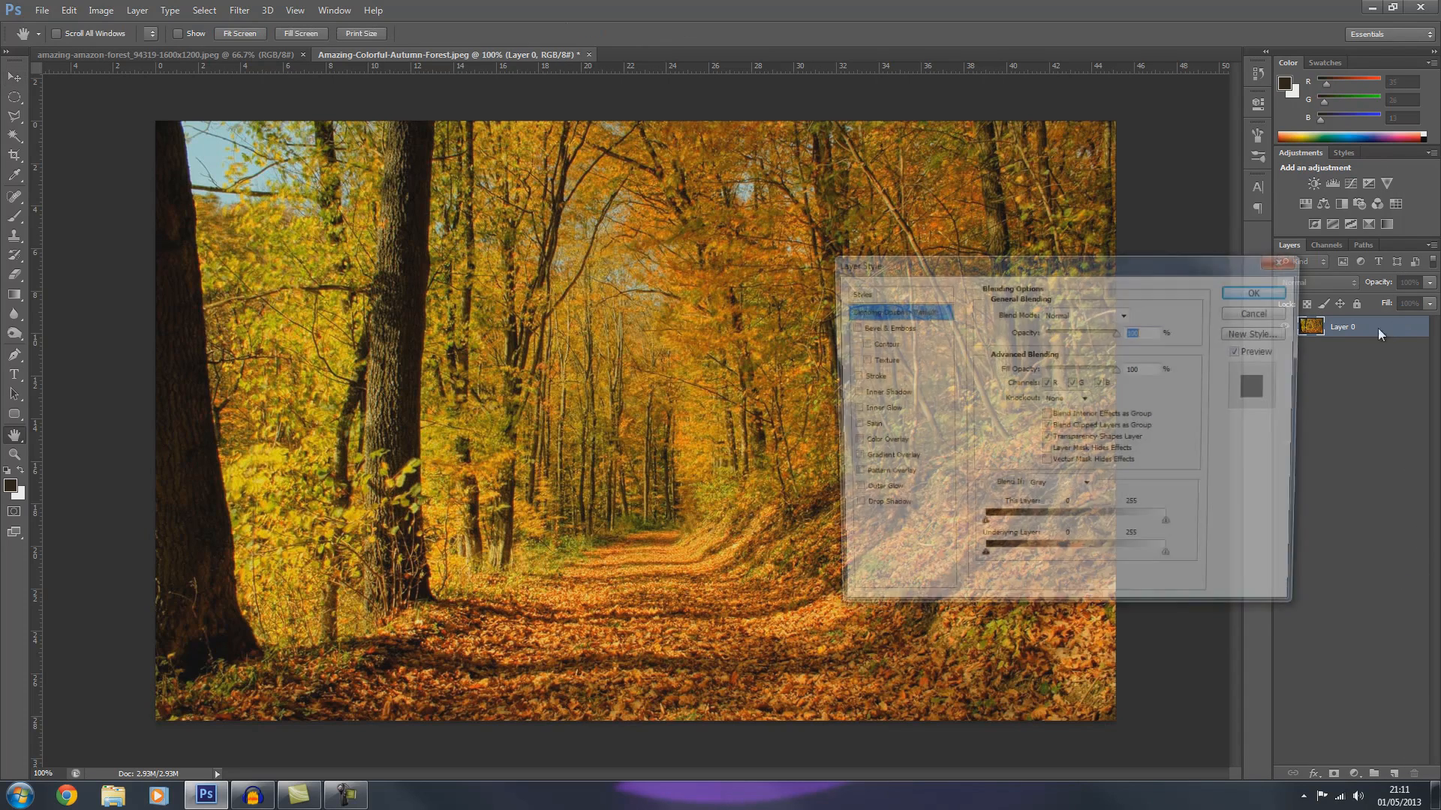
click(1236, 313)
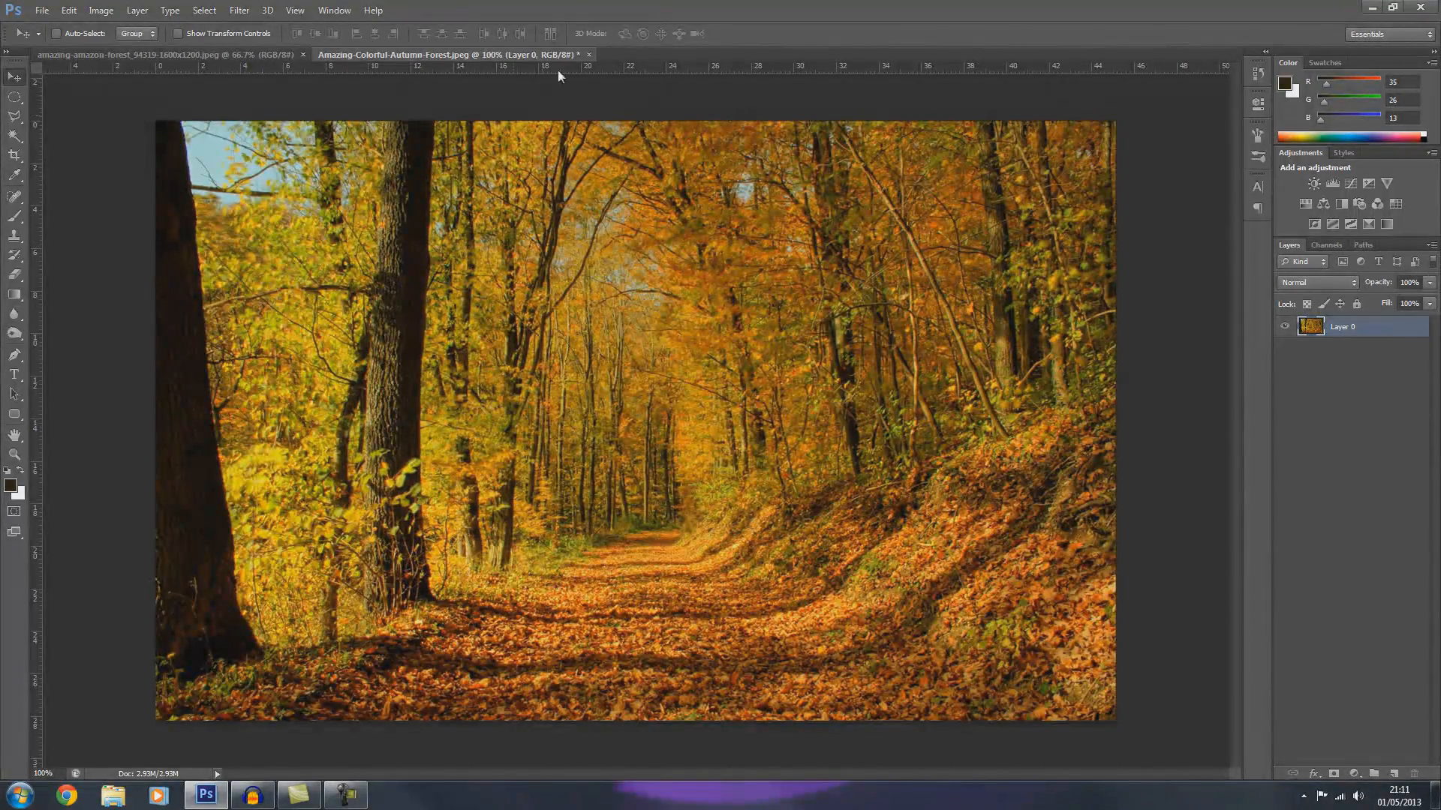
Step: Try a rough selection across the middle of the forest with the Polygonal Lasso, and deselect it
click(13, 361)
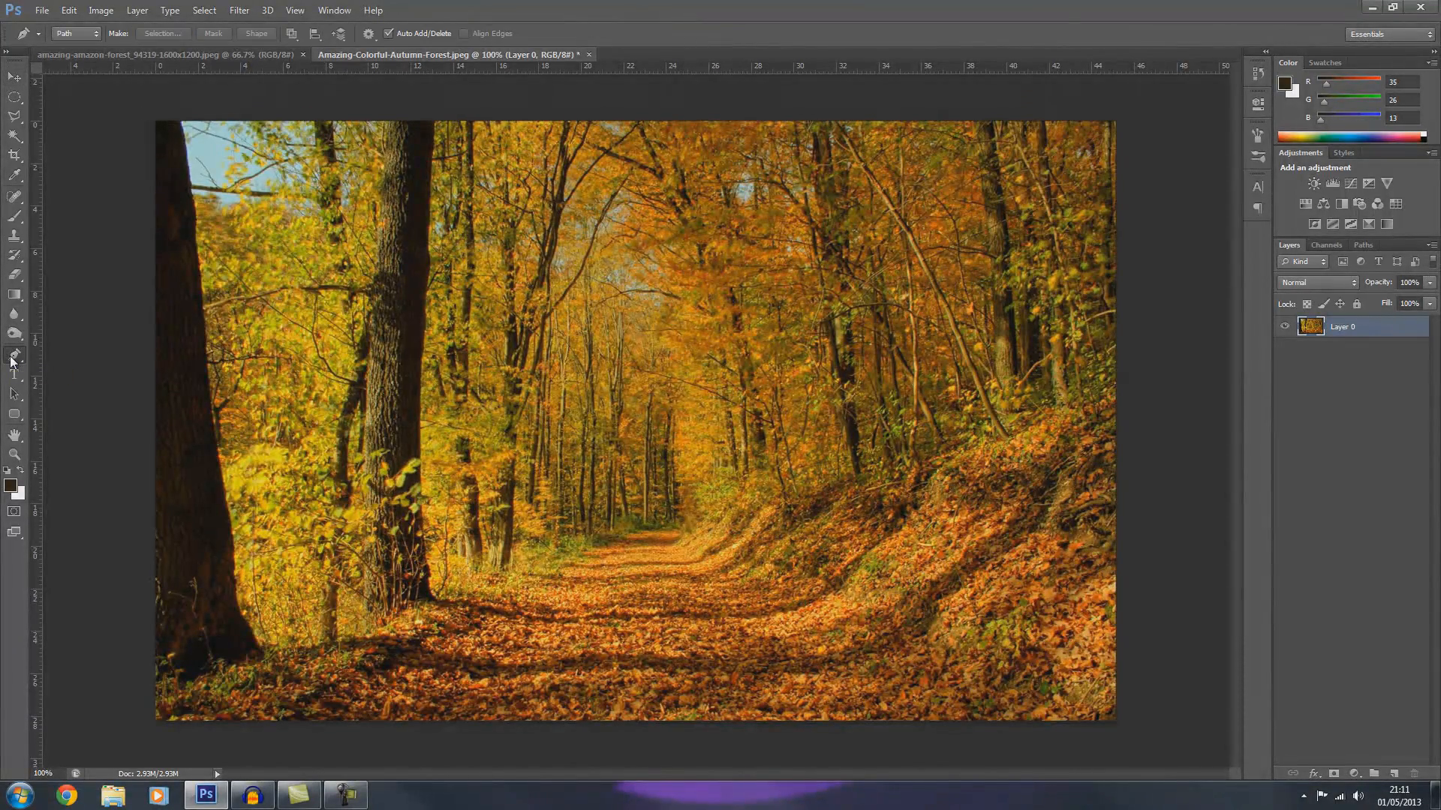
click(15, 116)
click(301, 440)
click(511, 123)
click(749, 453)
click(390, 562)
click(301, 440)
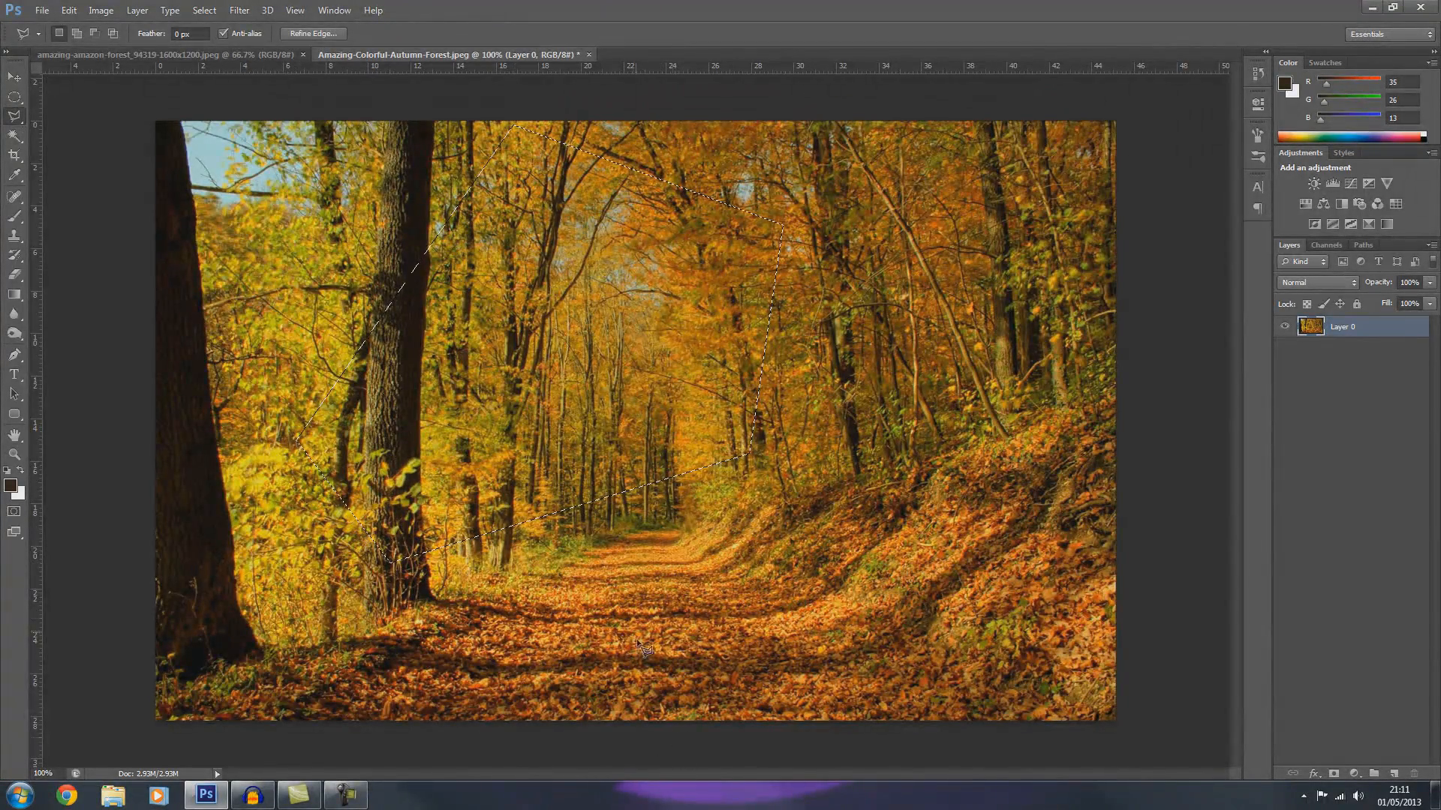
key(ctrl+d)
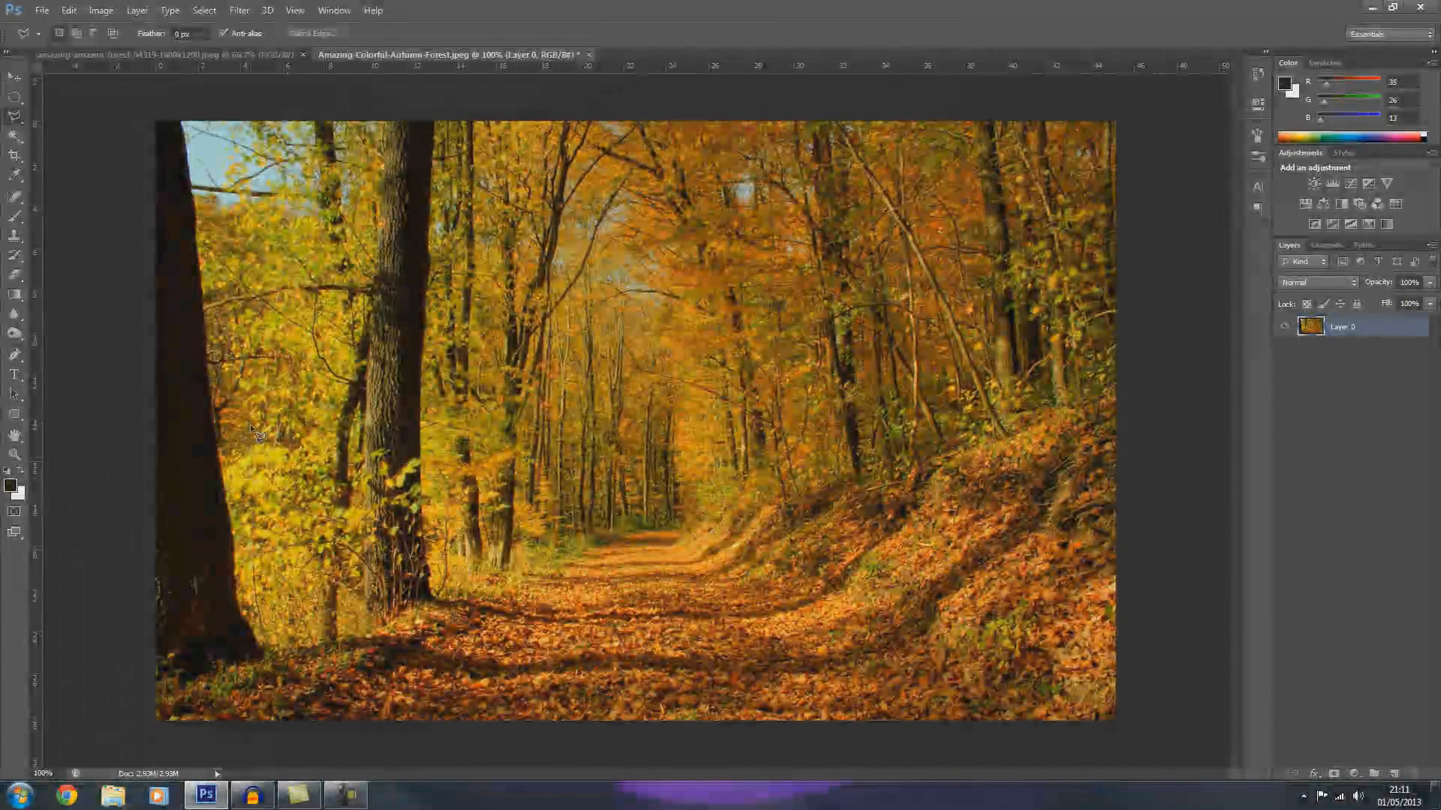
Step: Start a Pen tool path at the base of the leftmost trunk, following its flared root on the right side
click(17, 358)
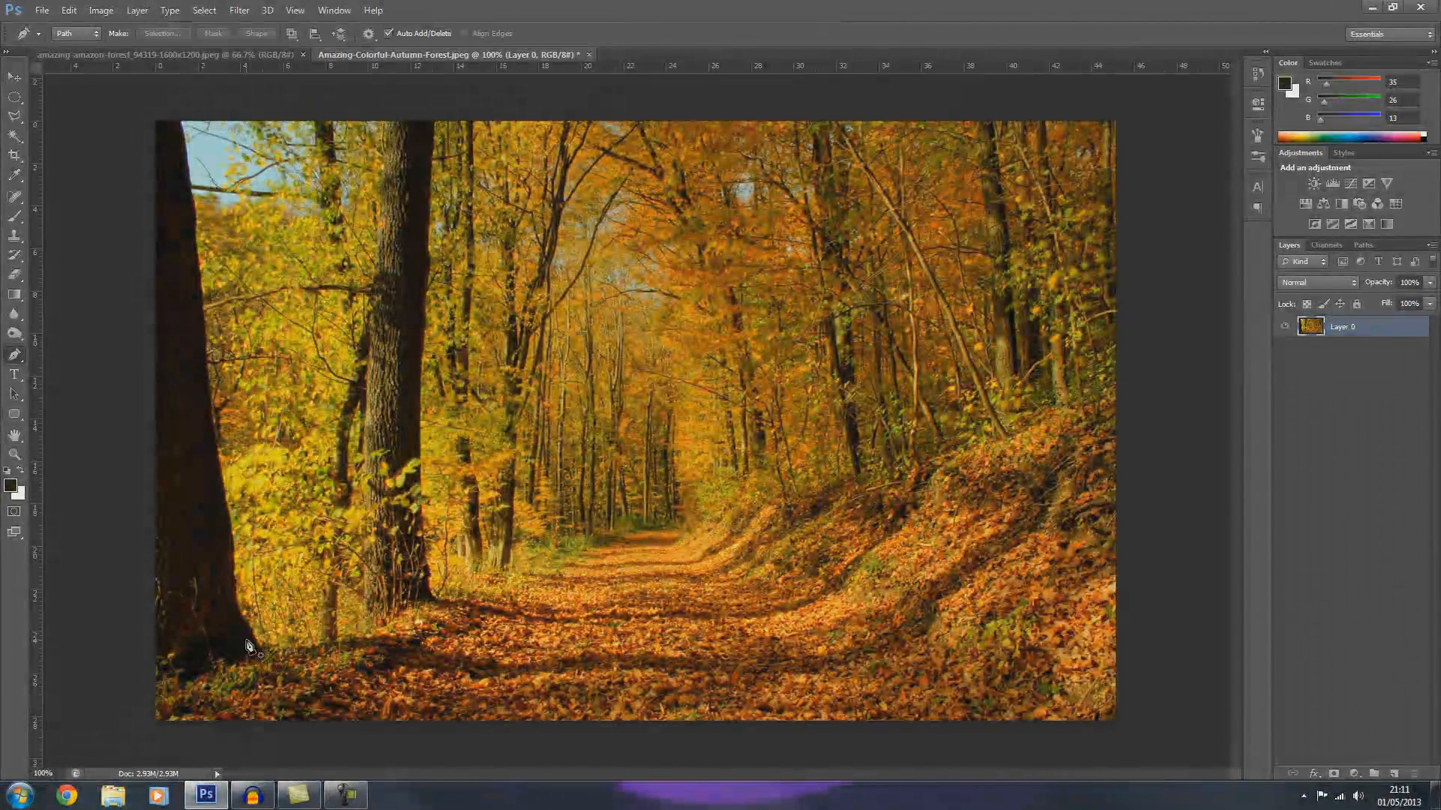
key(ctrl+plus)
key(ctrl+plus)
key(ctrl+minus)
key(ctrl+minus)
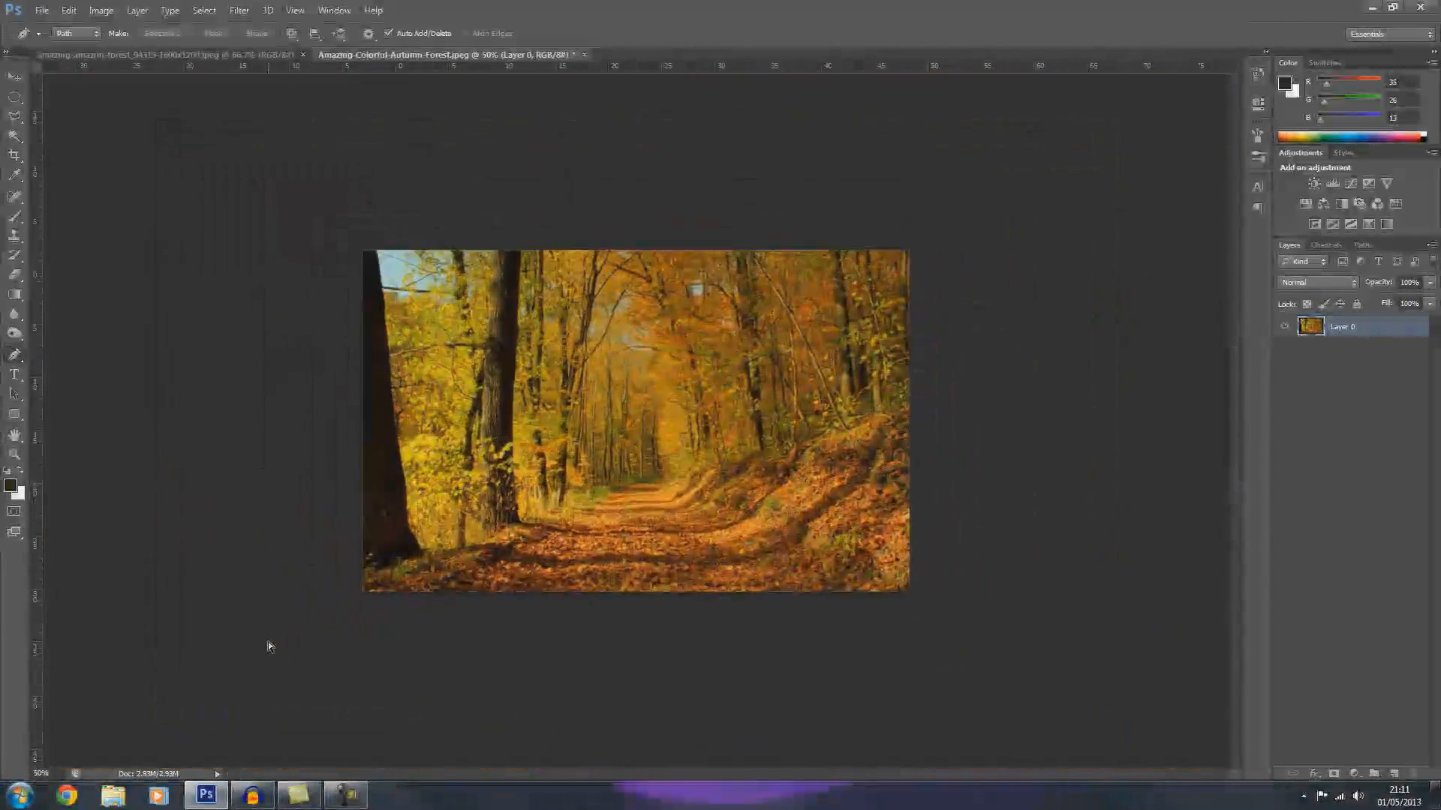
key(ctrl+plus)
key(ctrl+plus)
click(261, 649)
click(251, 637)
click(237, 610)
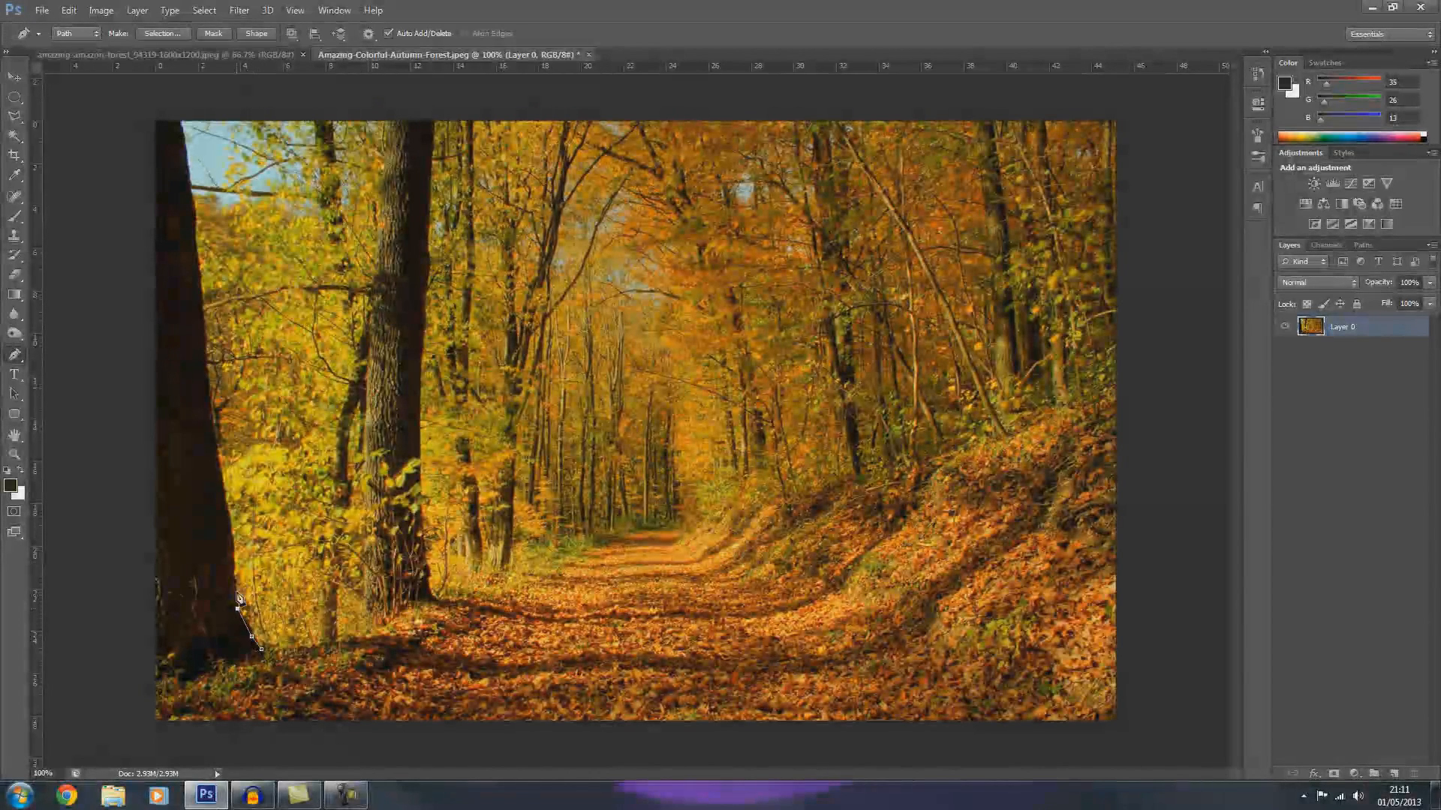
Step: Continue the path up the right edge of the leftmost trunk to the upper border of the image
click(232, 557)
click(230, 518)
click(219, 467)
click(208, 390)
click(204, 329)
click(199, 256)
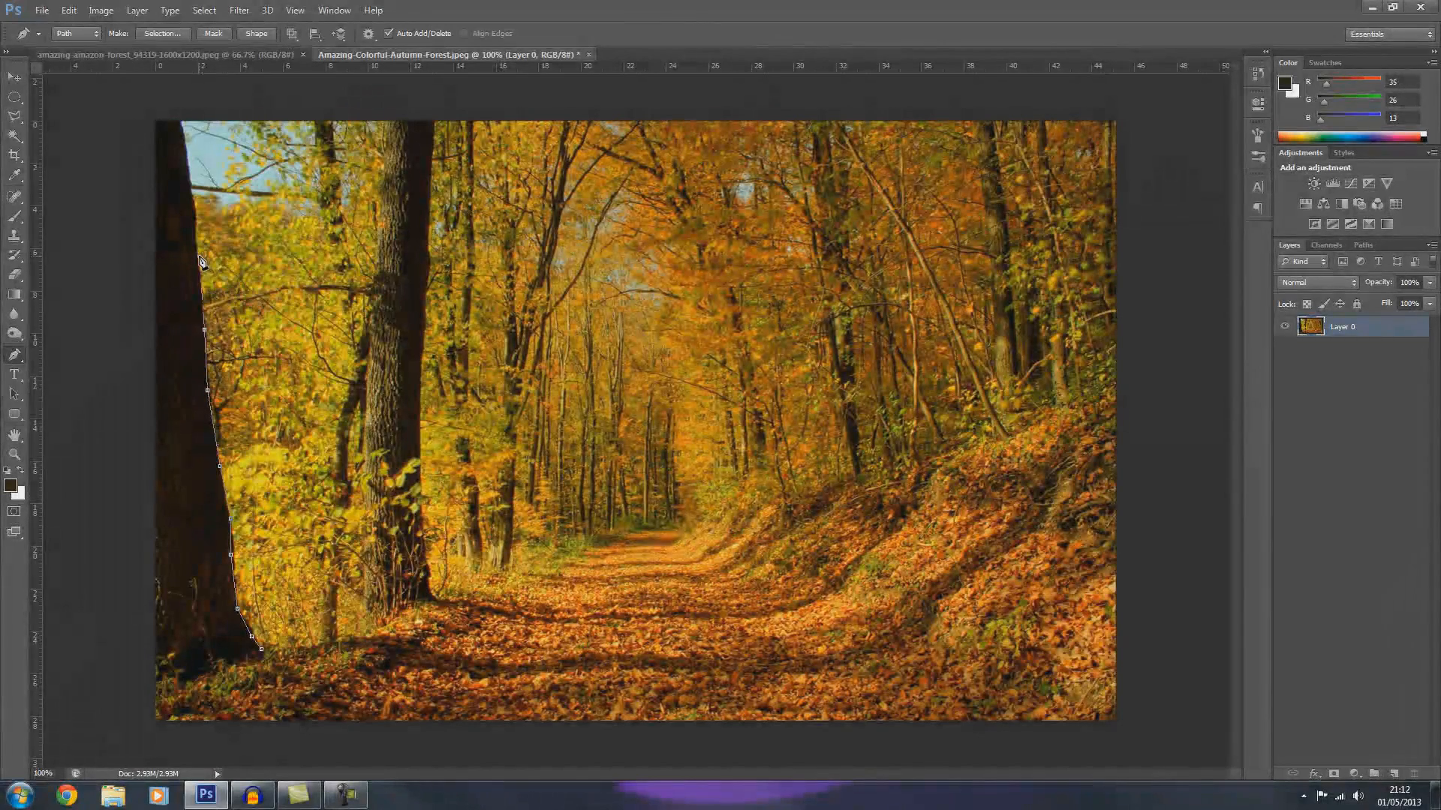
click(186, 150)
click(181, 120)
Step: Run the path outside the image's left border and along the trunk's base, closing it at the starting anchor
click(136, 109)
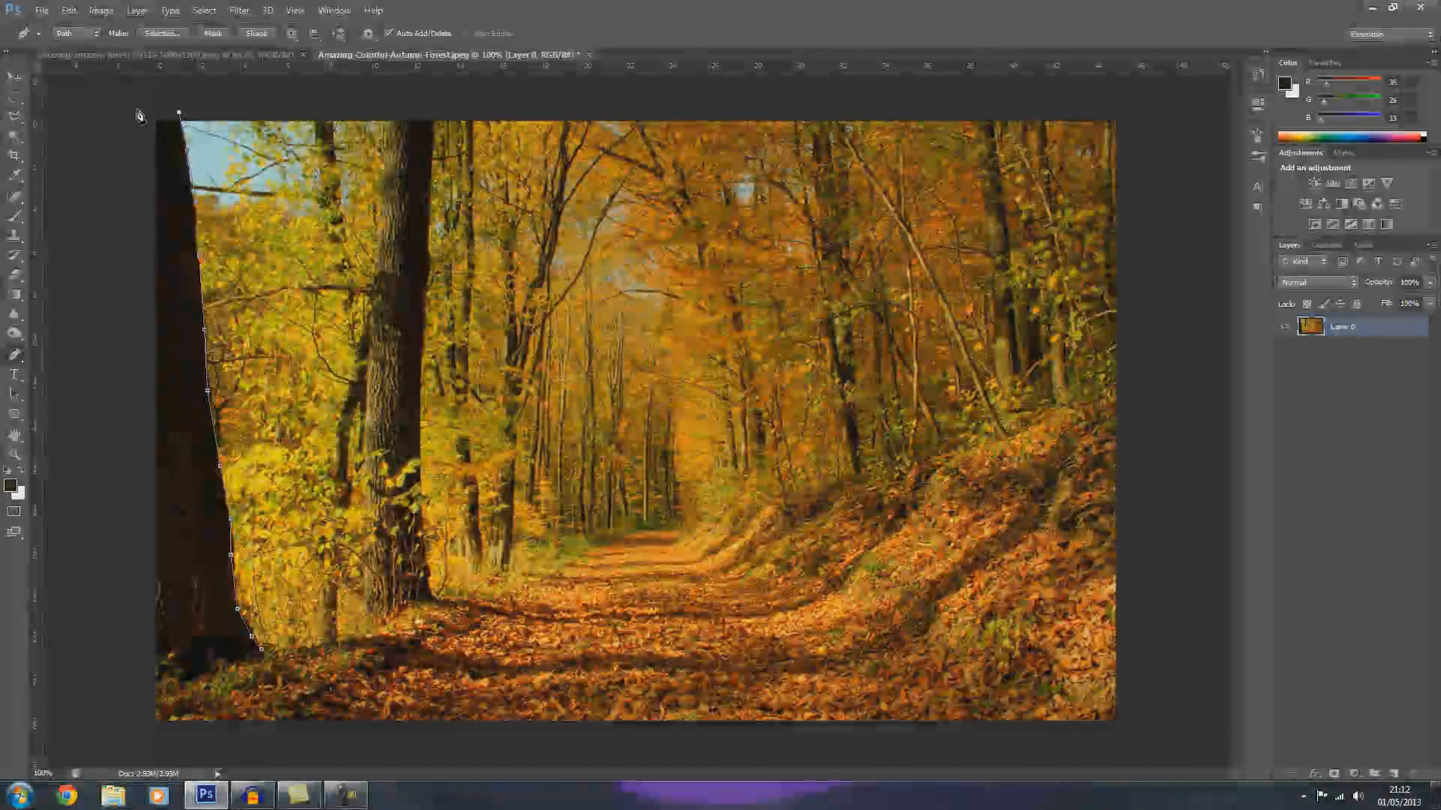
click(144, 661)
click(175, 685)
click(222, 663)
click(261, 650)
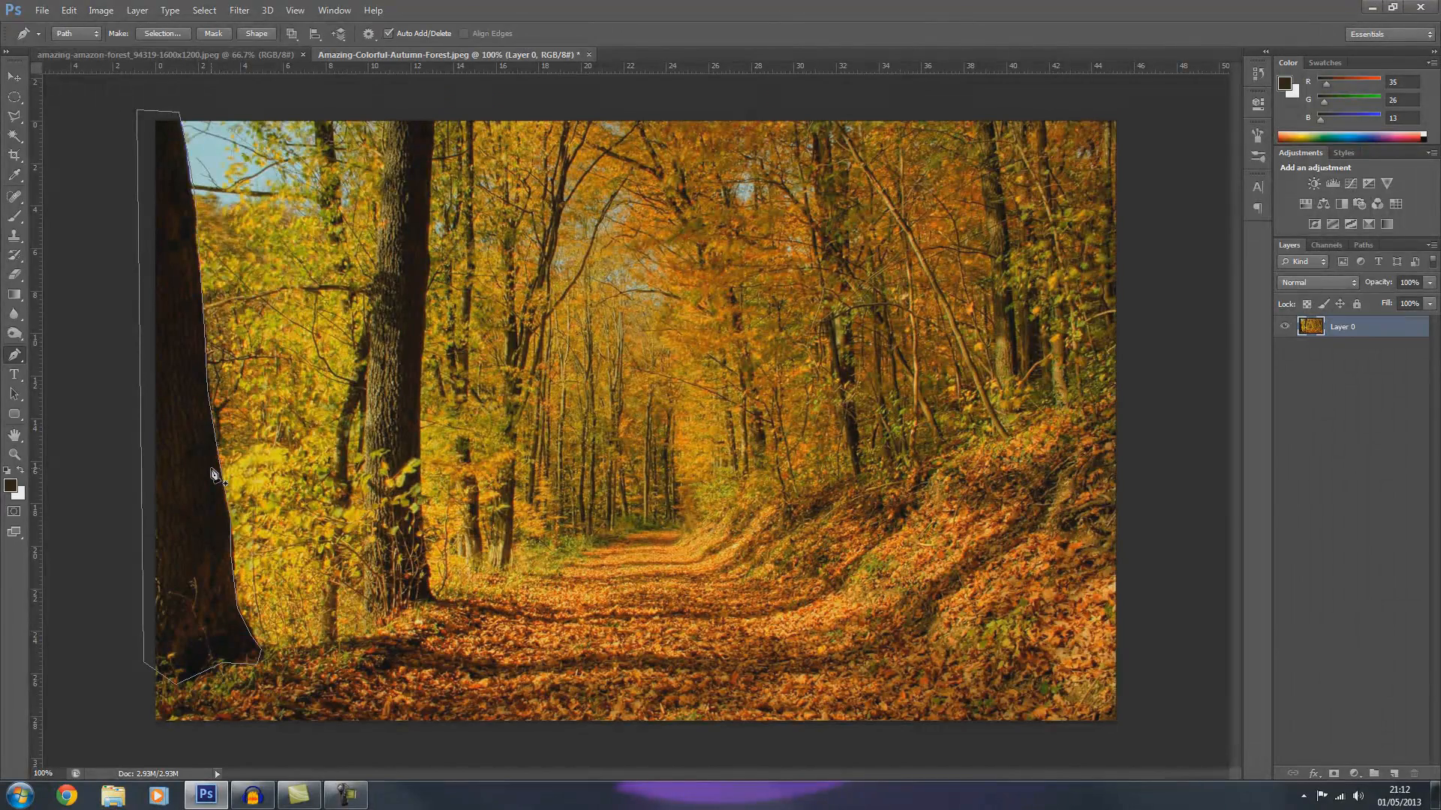
Step: Turn the closed trunk path into a new anti-aliased selection
right_click(211, 470)
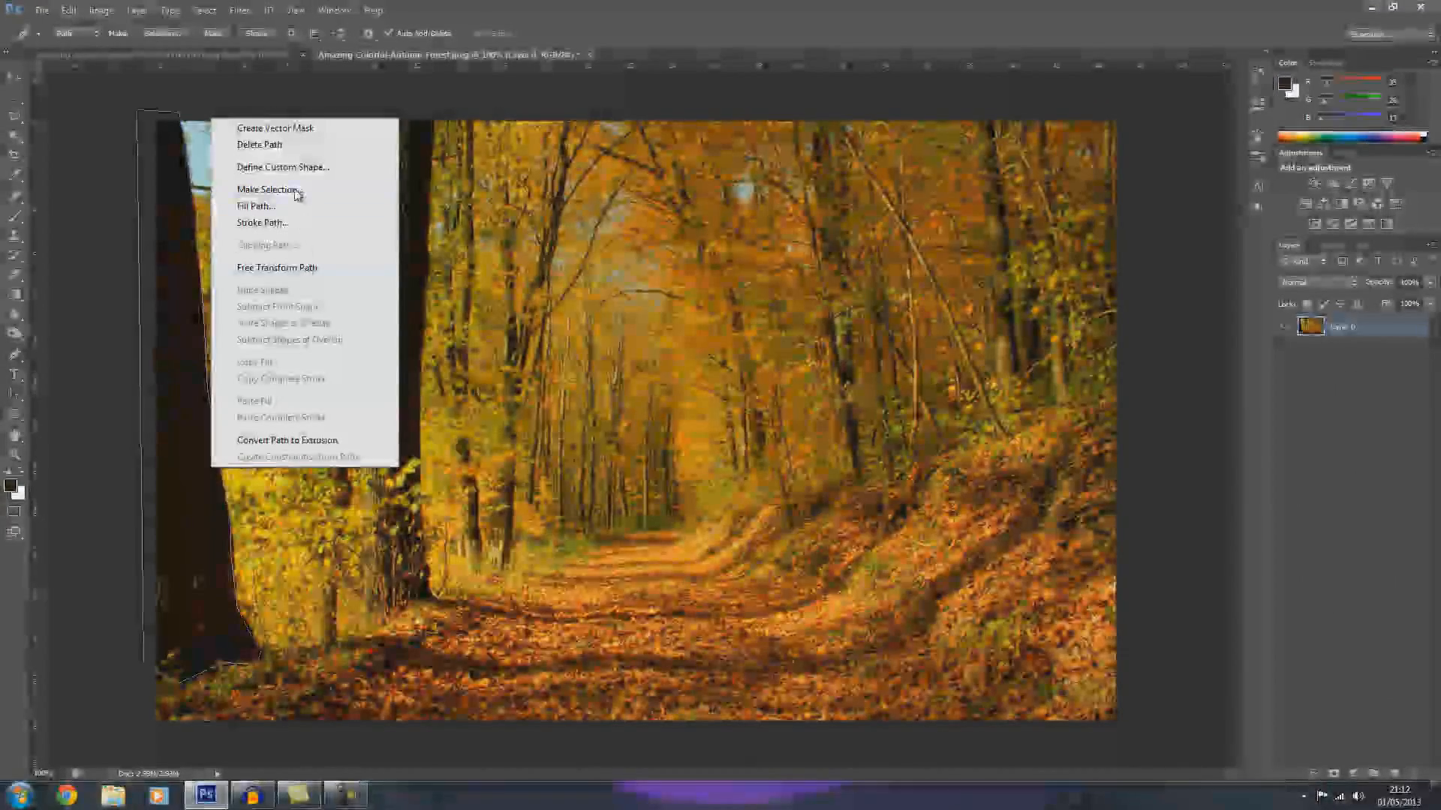
click(298, 191)
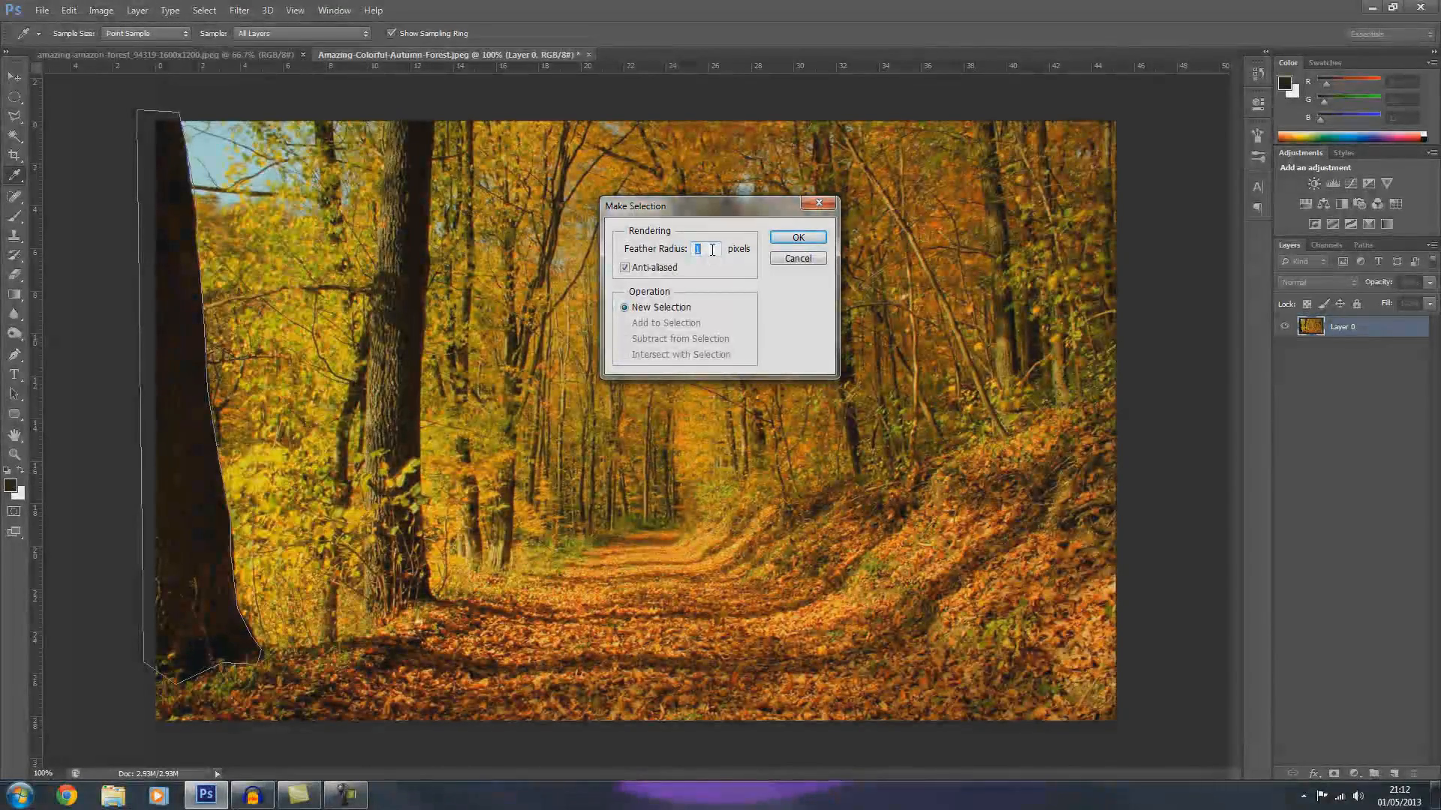
key(Return)
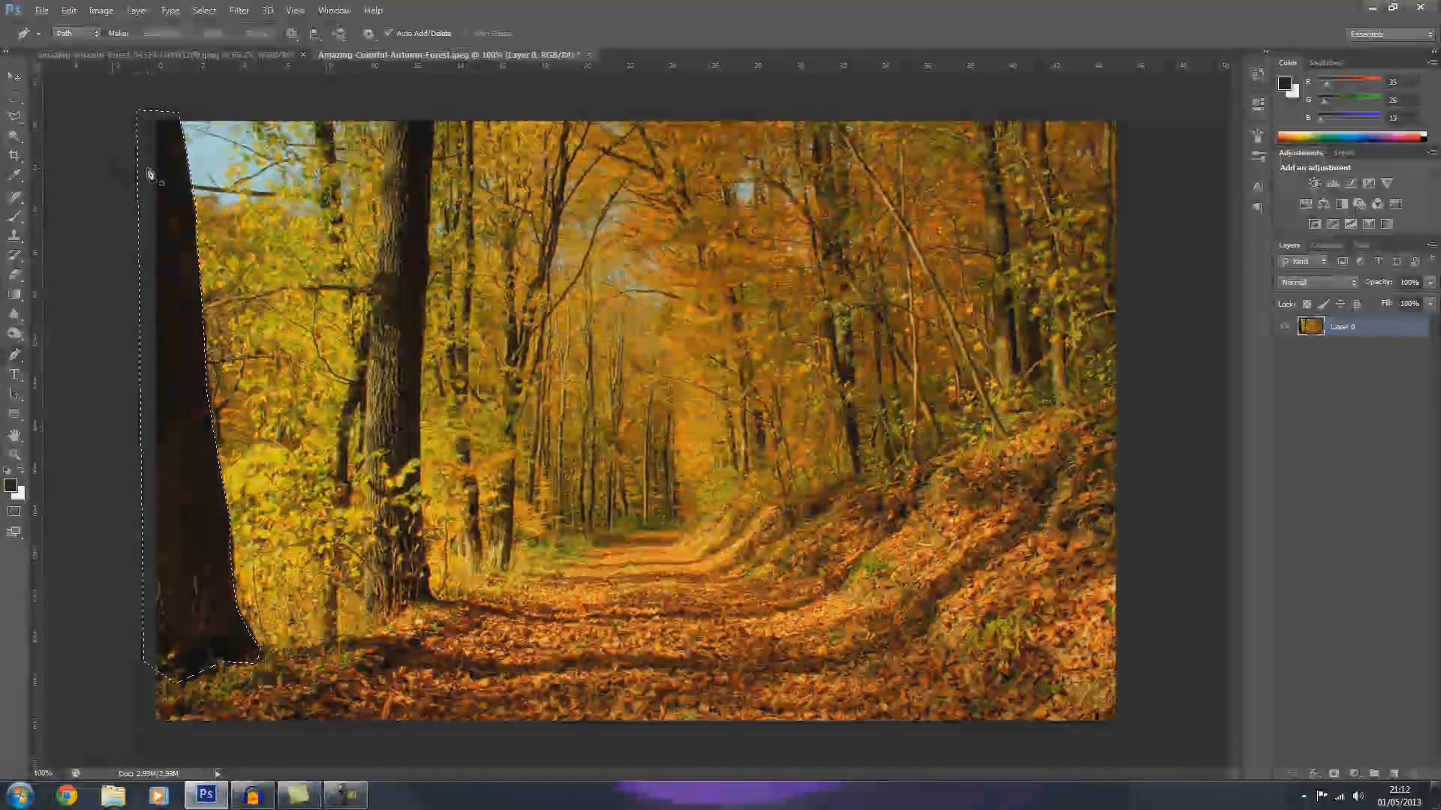
click(16, 76)
mouse_move(175, 249)
mouse_down()
mouse_move(229, 255)
mouse_move(196, 165)
mouse_move(193, 235)
mouse_up()
key(shift+Left)
key(shift+Left)
key(shift+Left)
key(shift+Left)
key(shift+Left)
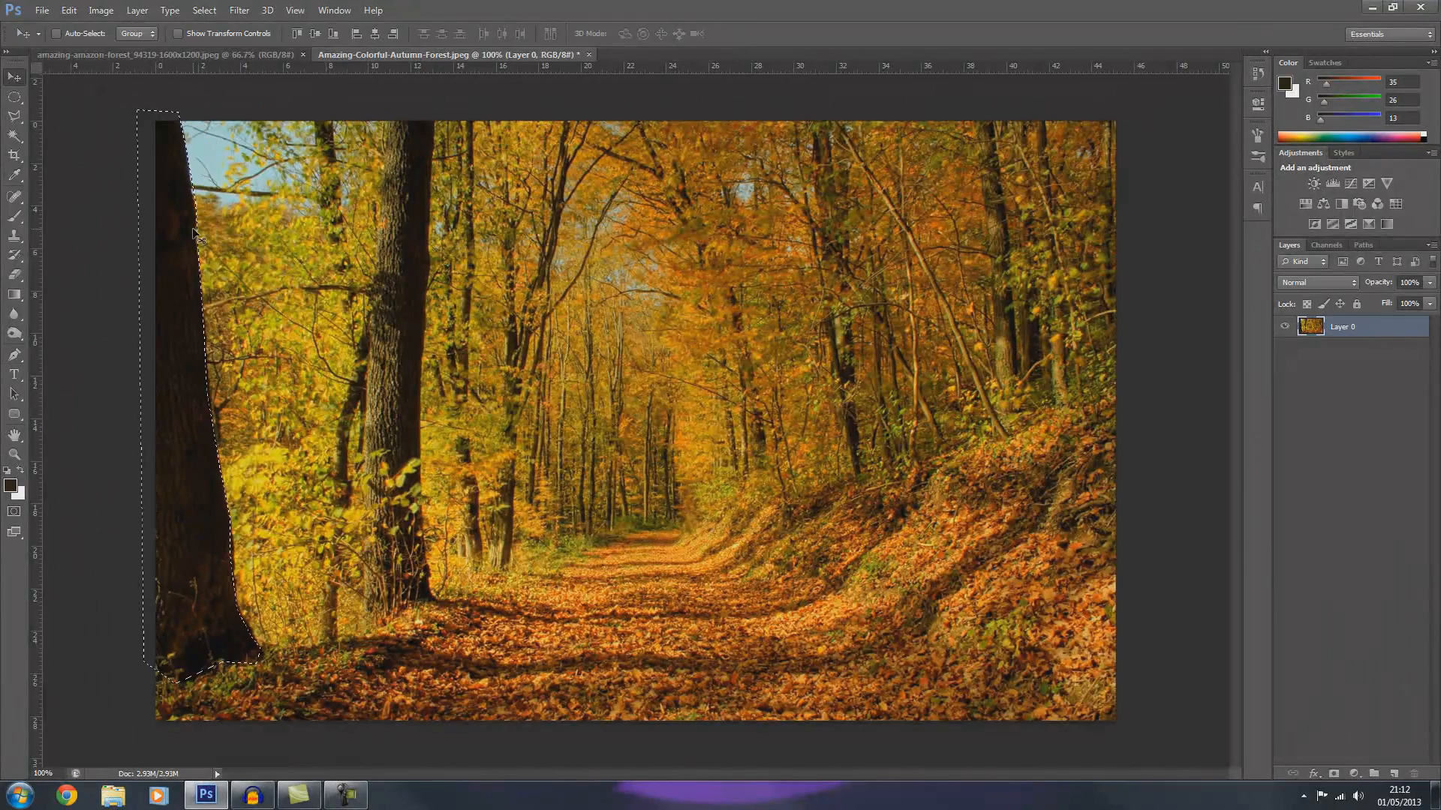
Step: Invert the selection so that everything except the leftmost trunk is selected
click(15, 357)
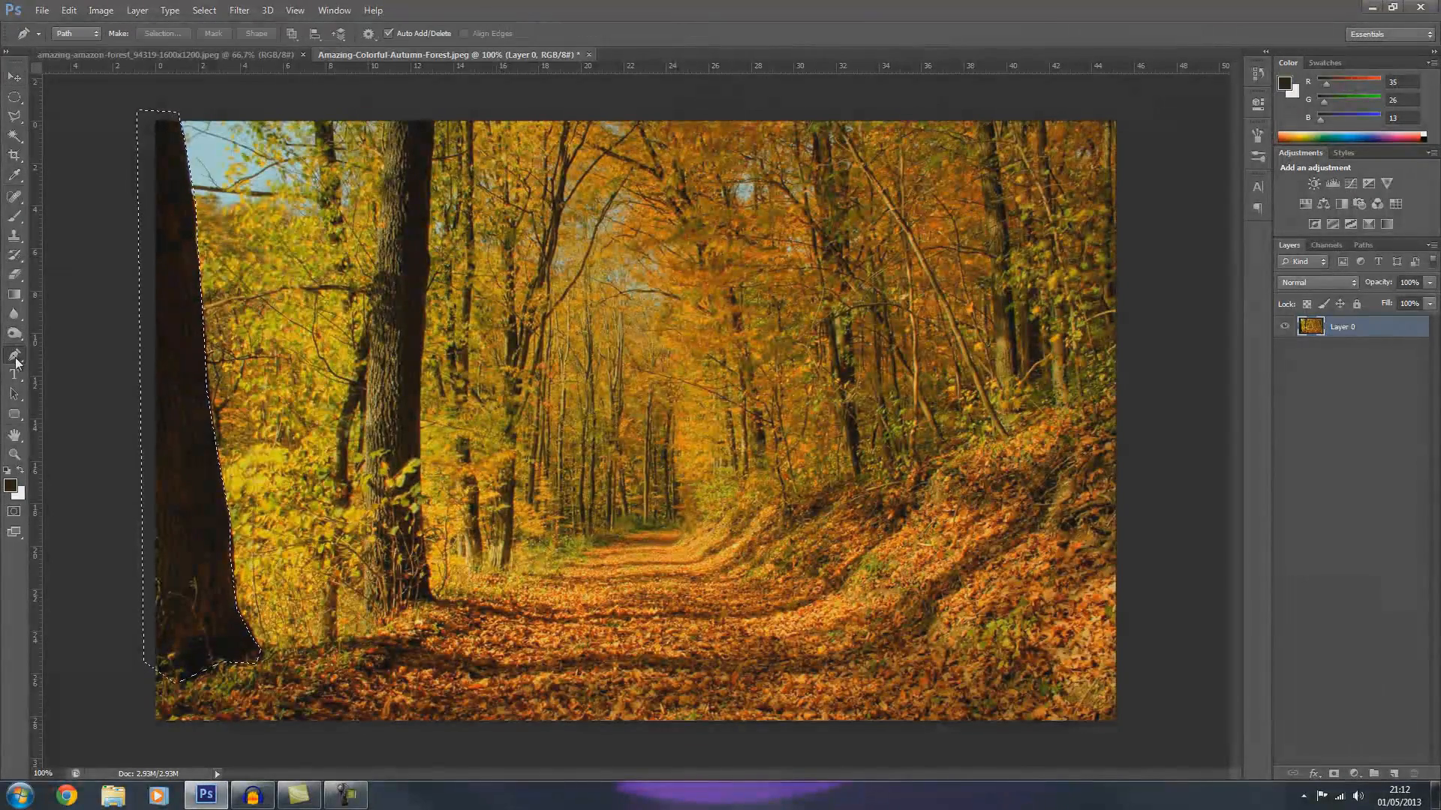
click(204, 10)
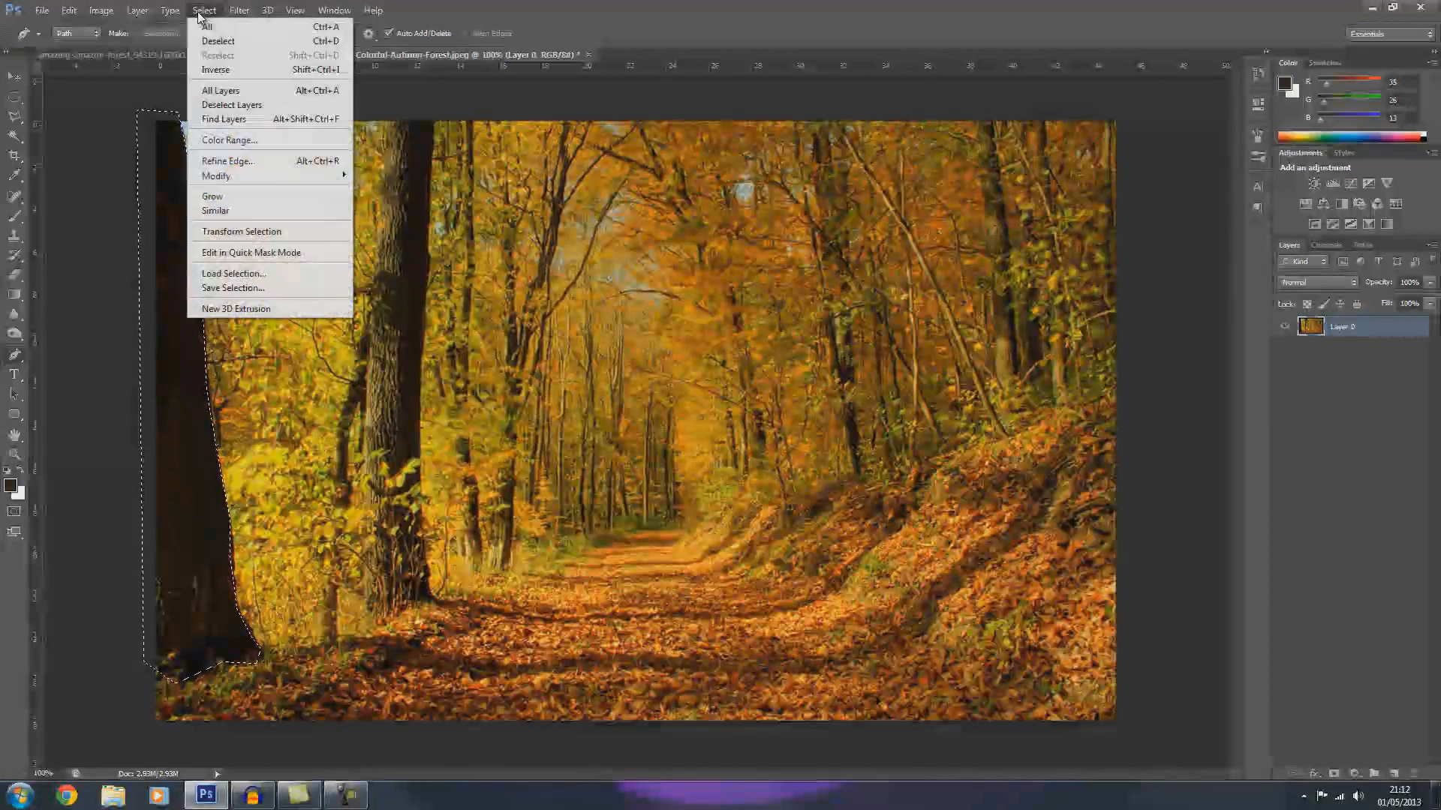
click(214, 69)
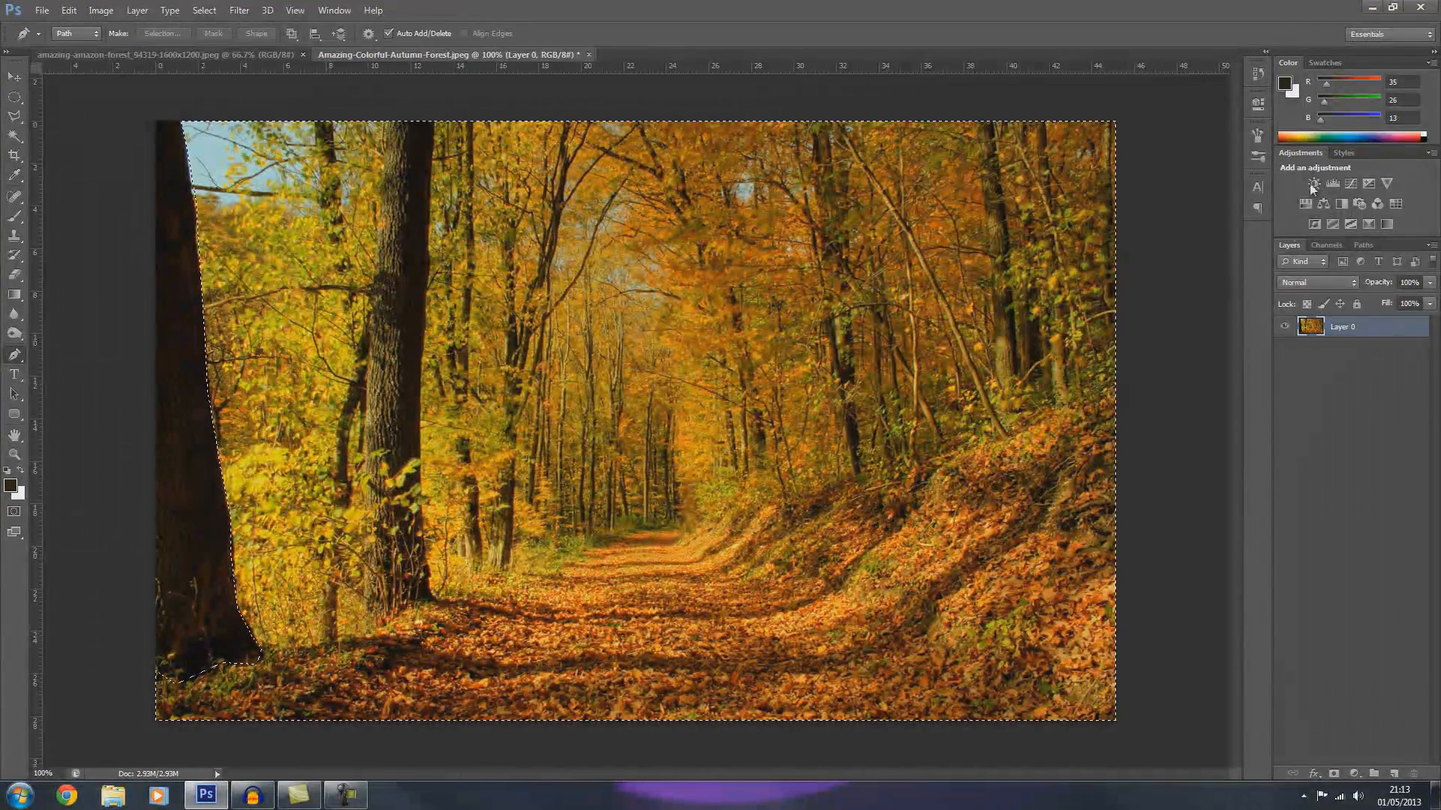
click(100, 10)
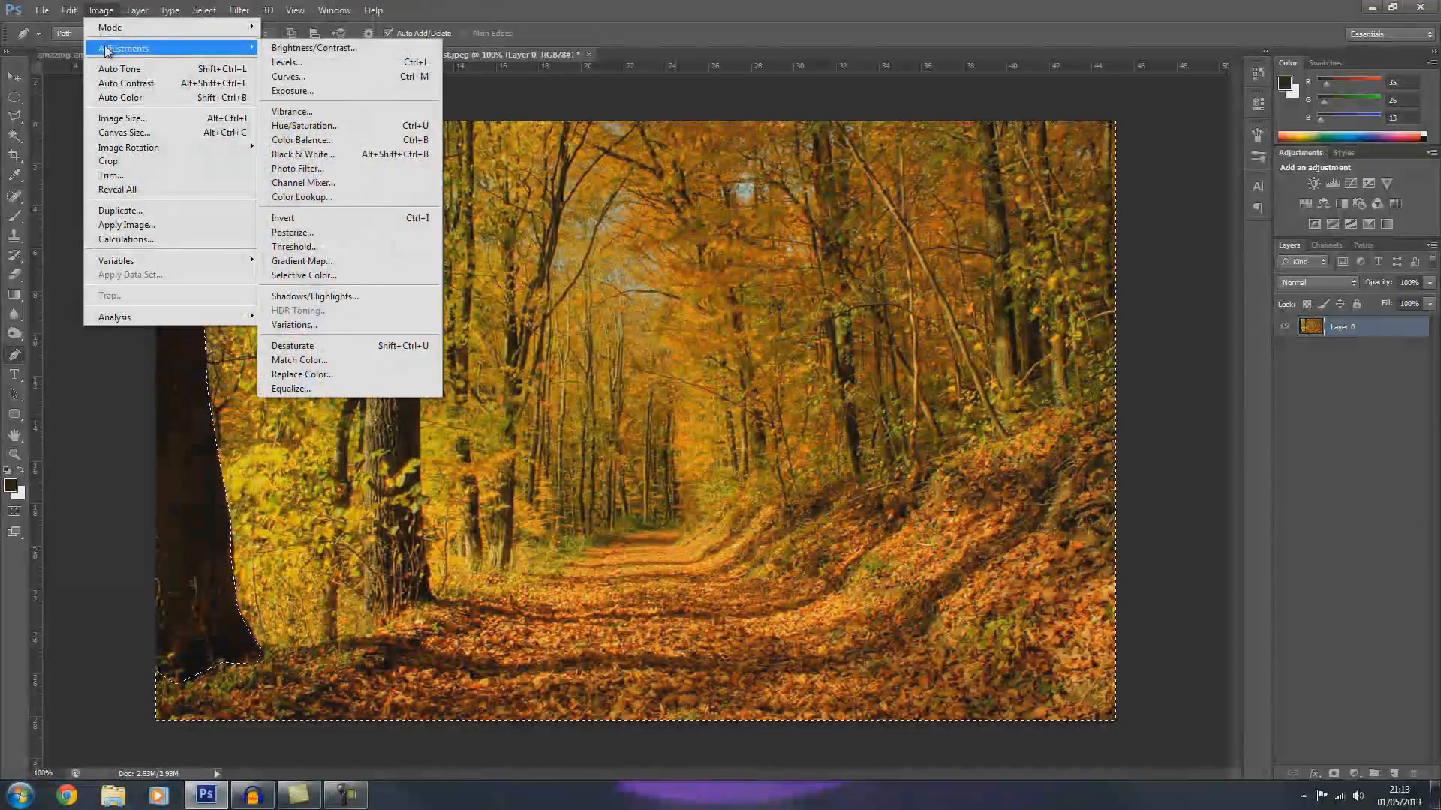
click(108, 11)
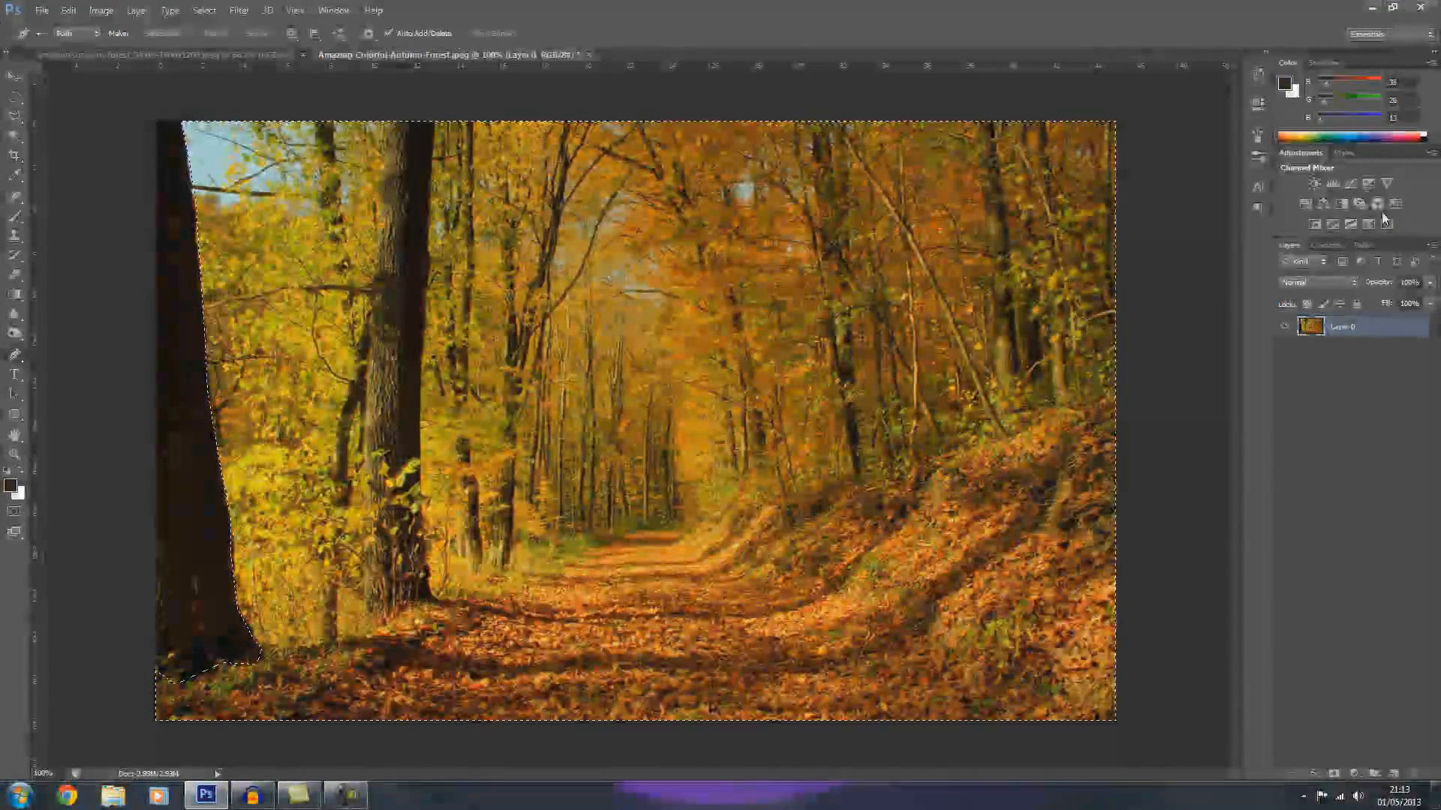
click(1424, 36)
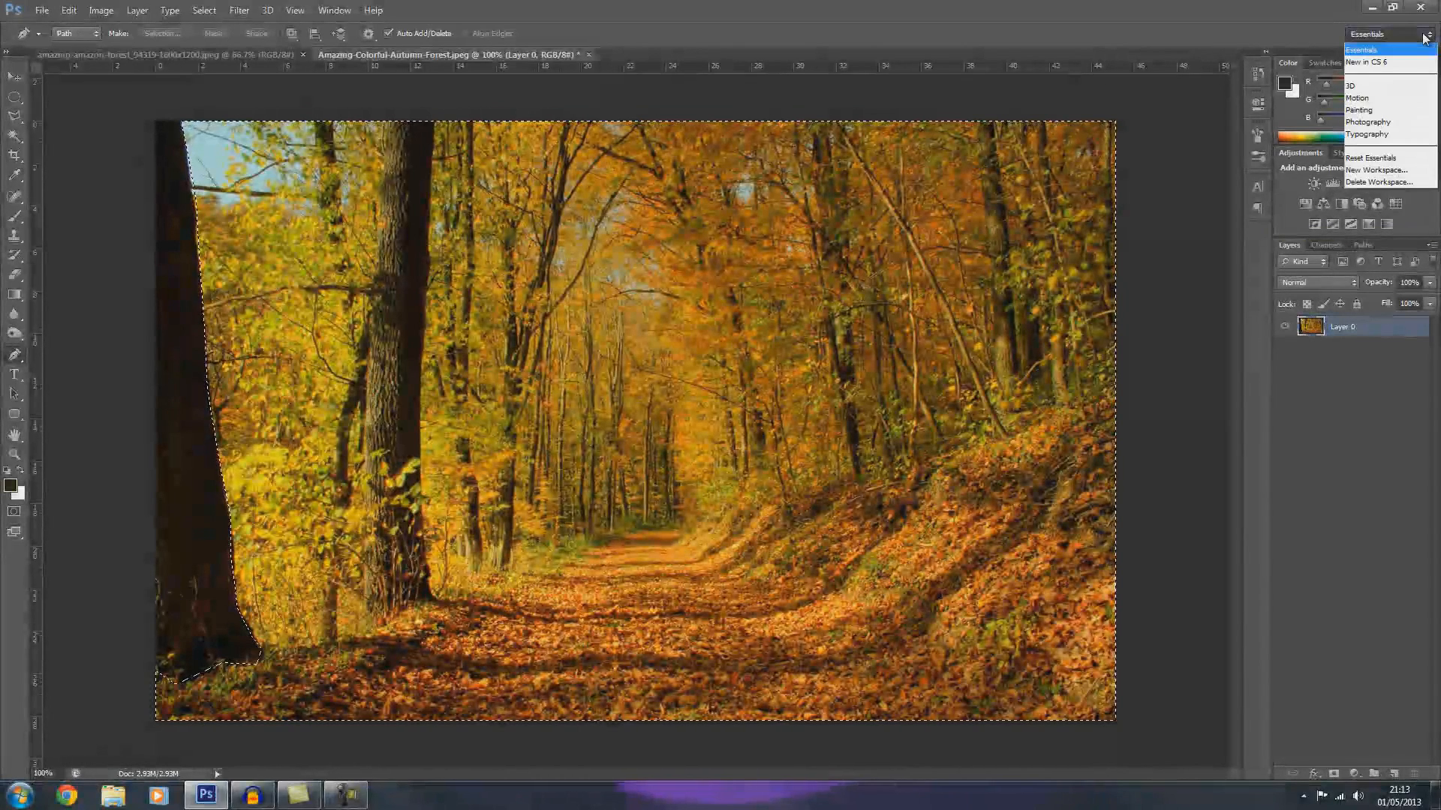
click(1425, 37)
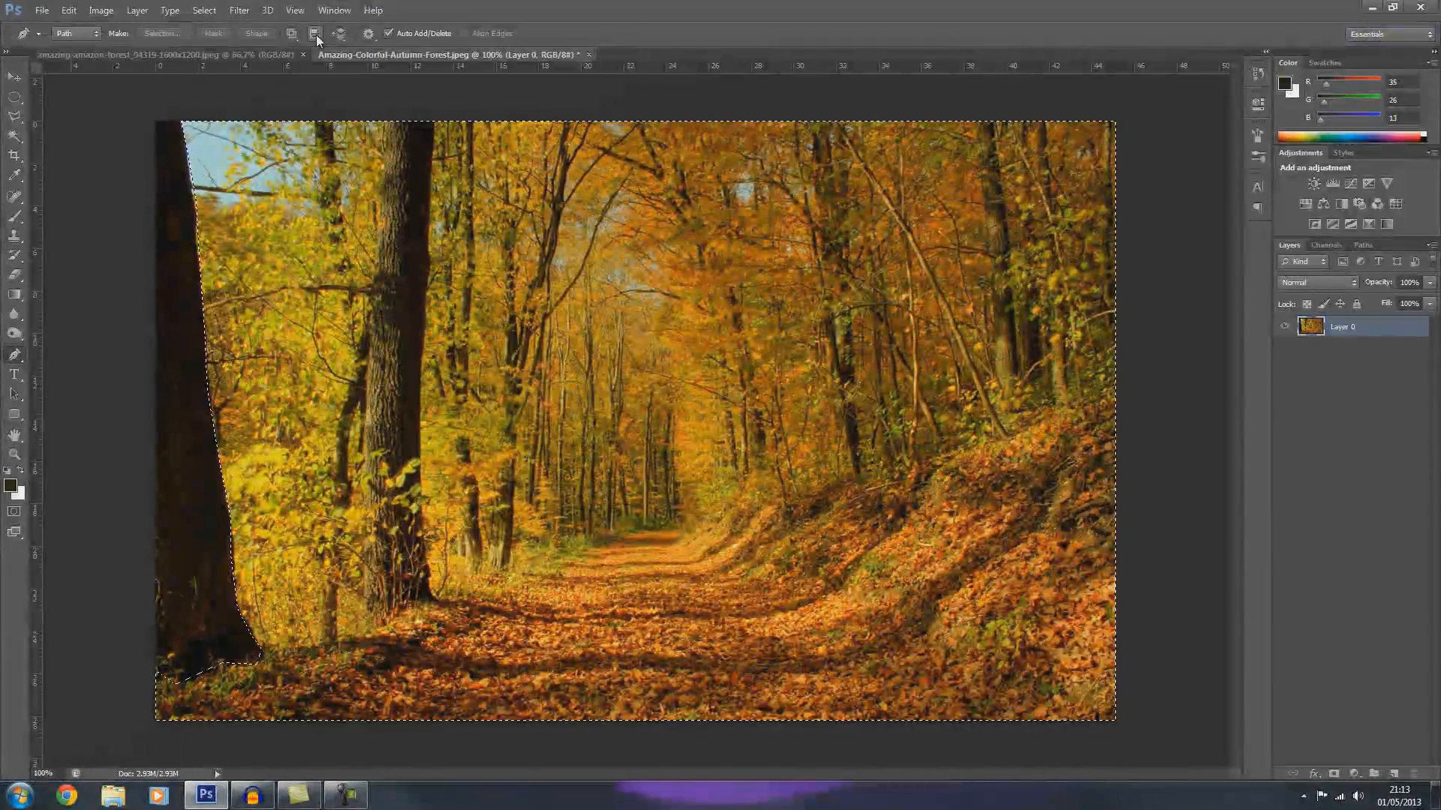
Step: Add a Black & White adjustment layer masked by the selection, keeping the Default preset, and collapse its properties
click(1342, 205)
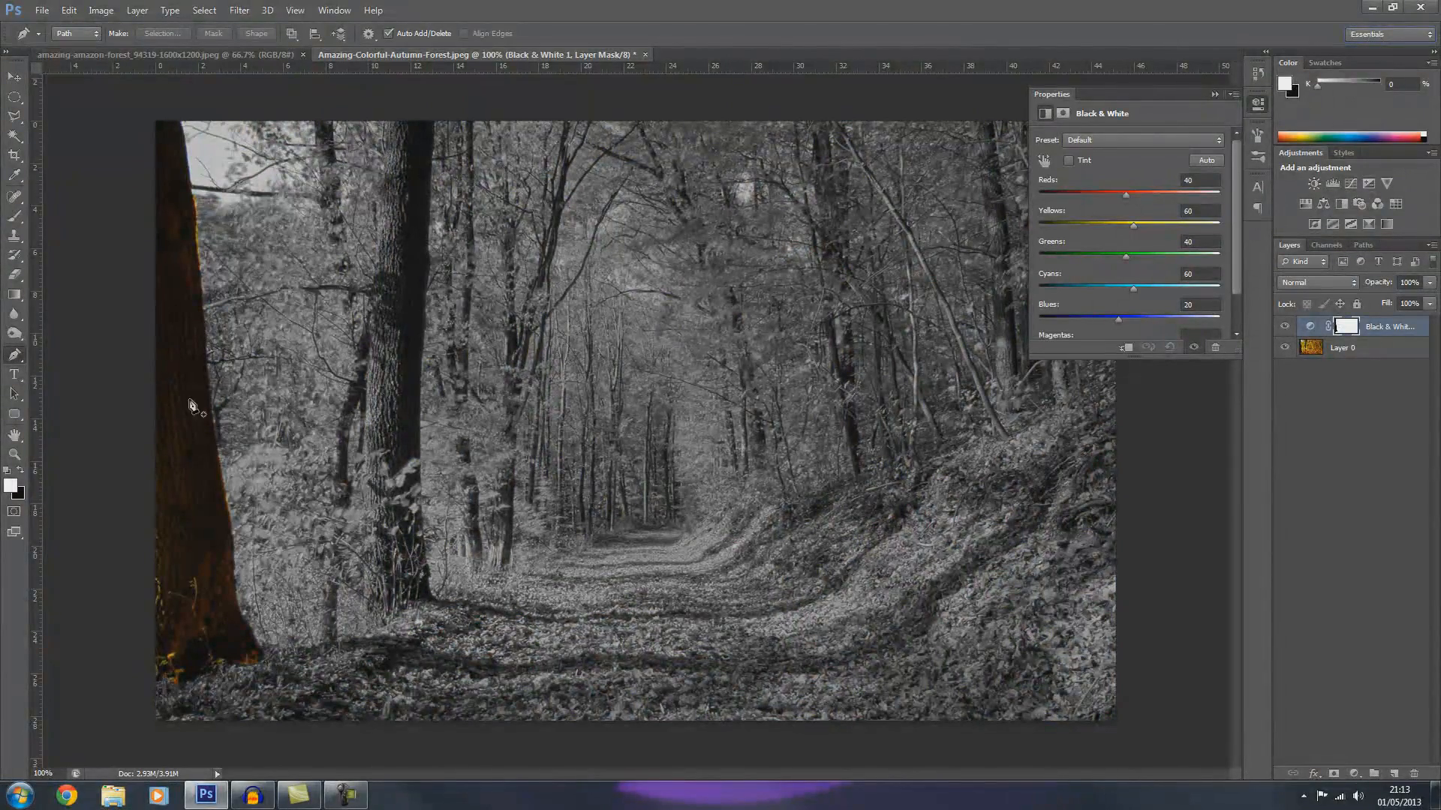
click(1214, 94)
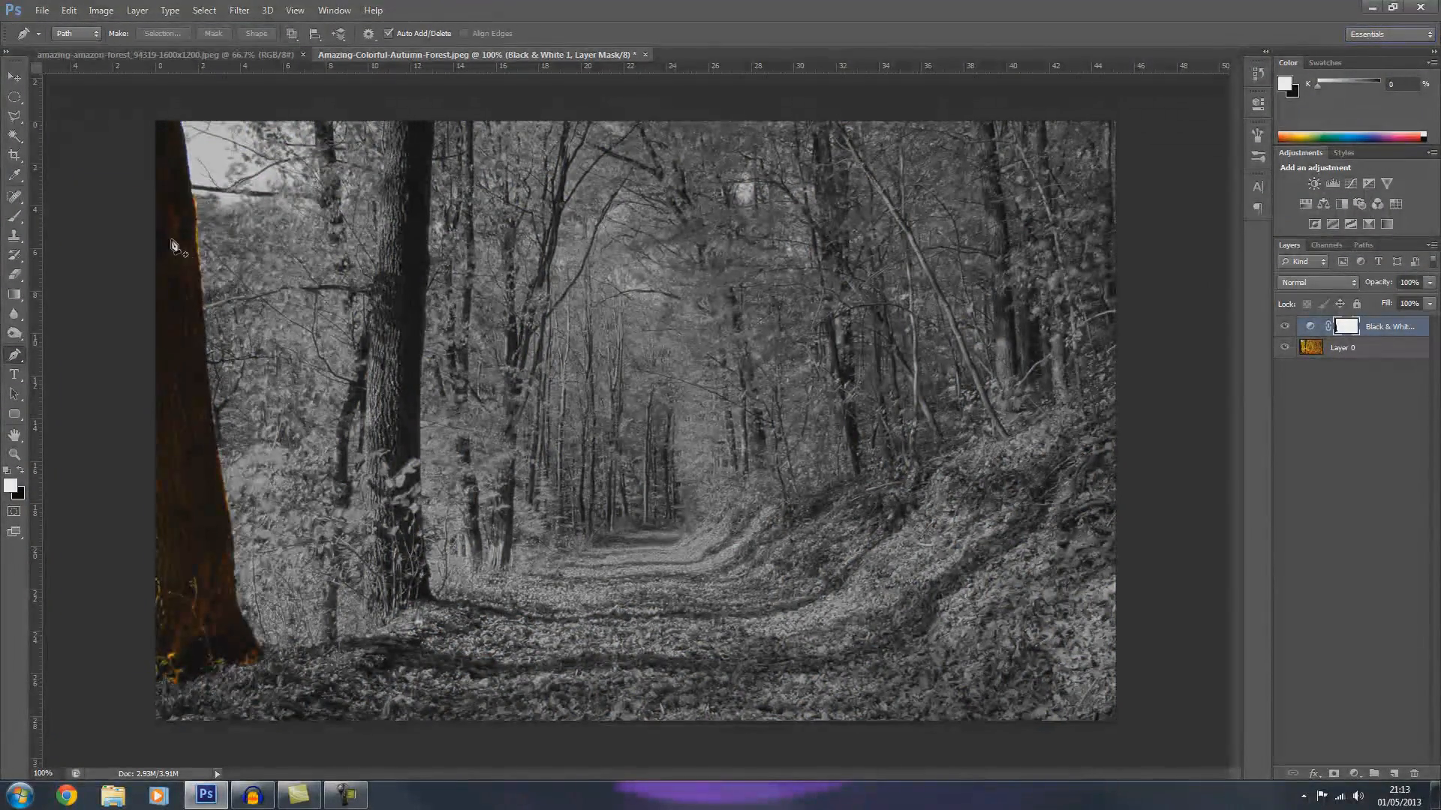
Step: Choose the Brush tool and examine the upper right edge of the colored trunk up close
click(12, 220)
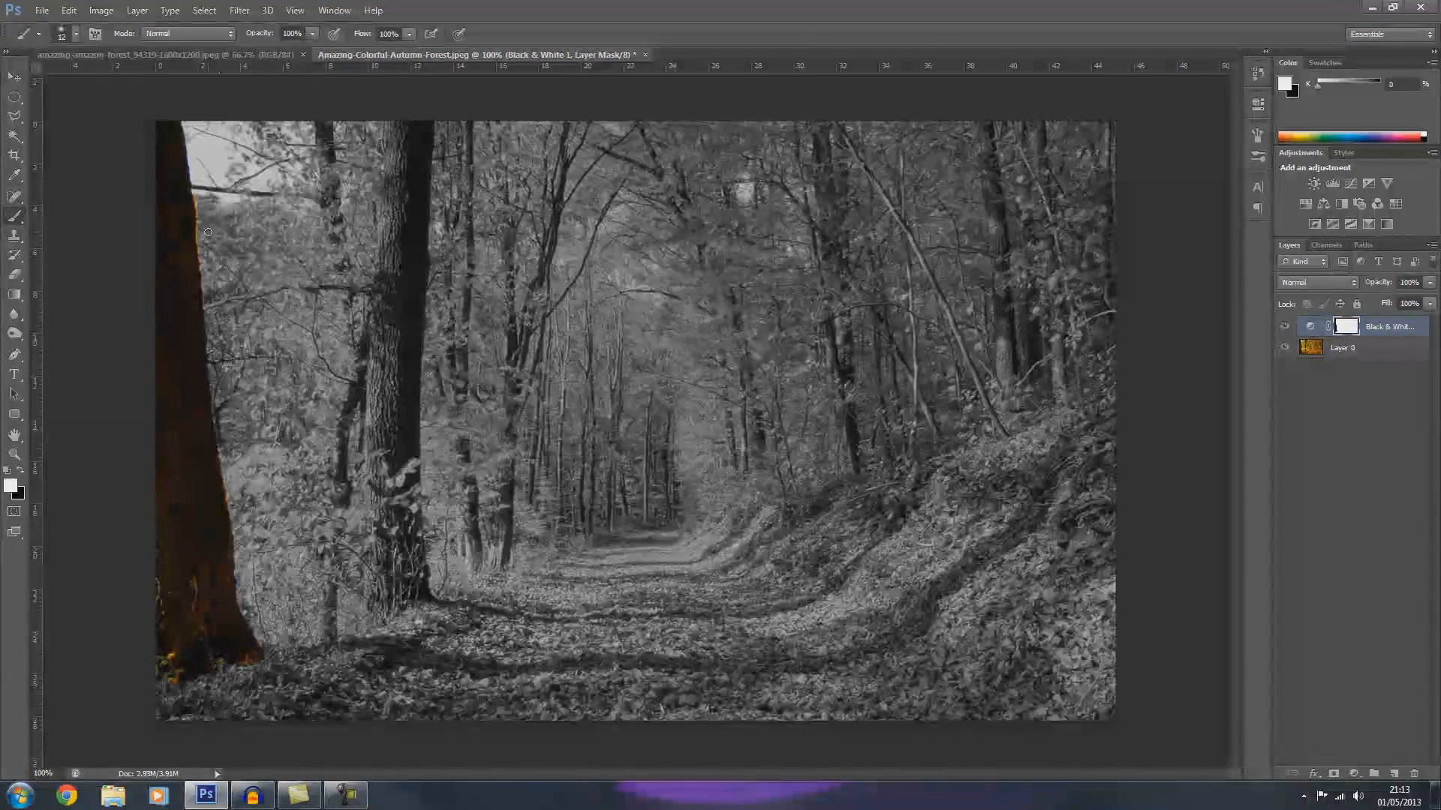
key(ctrl+plus)
key(ctrl+plus)
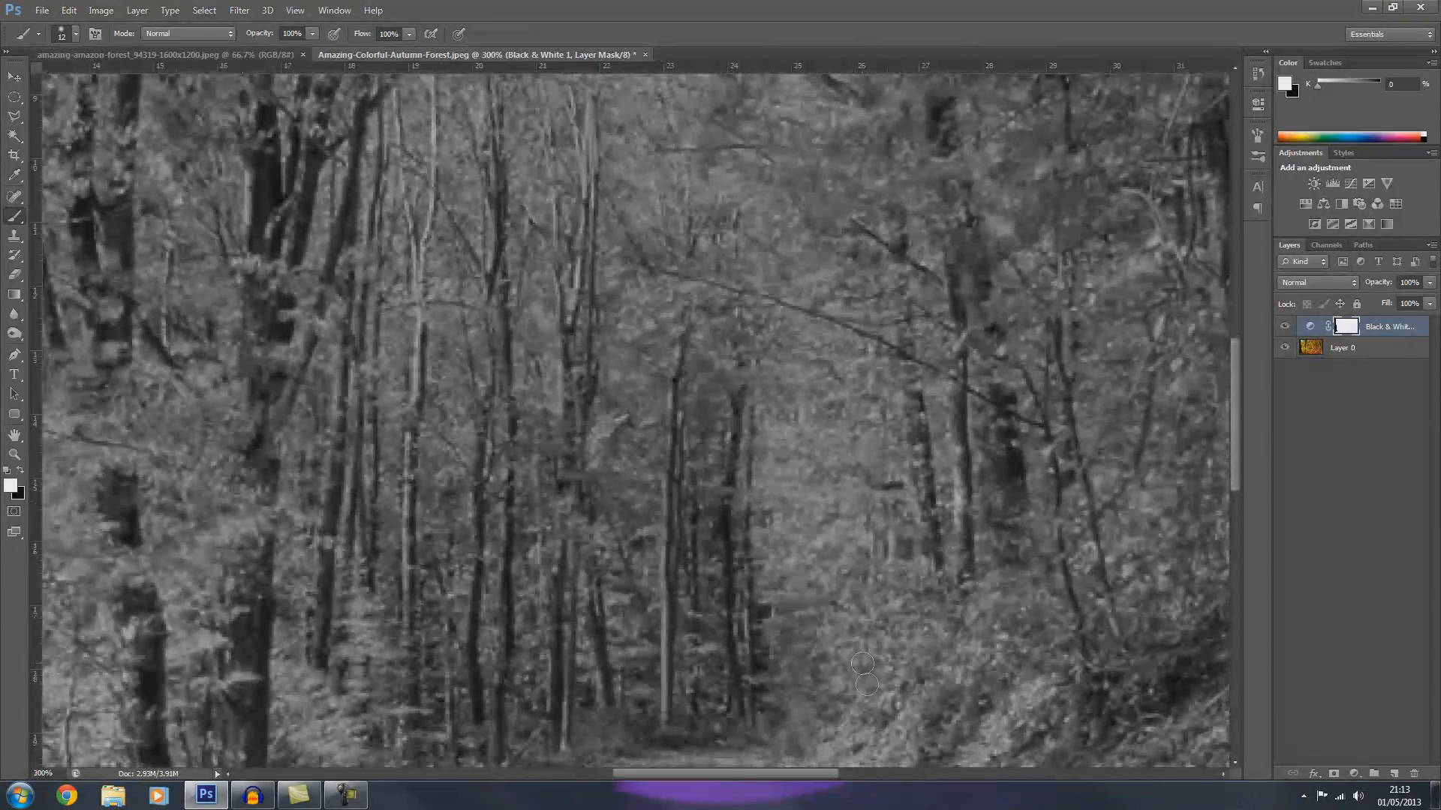
drag(742, 770, 515, 730)
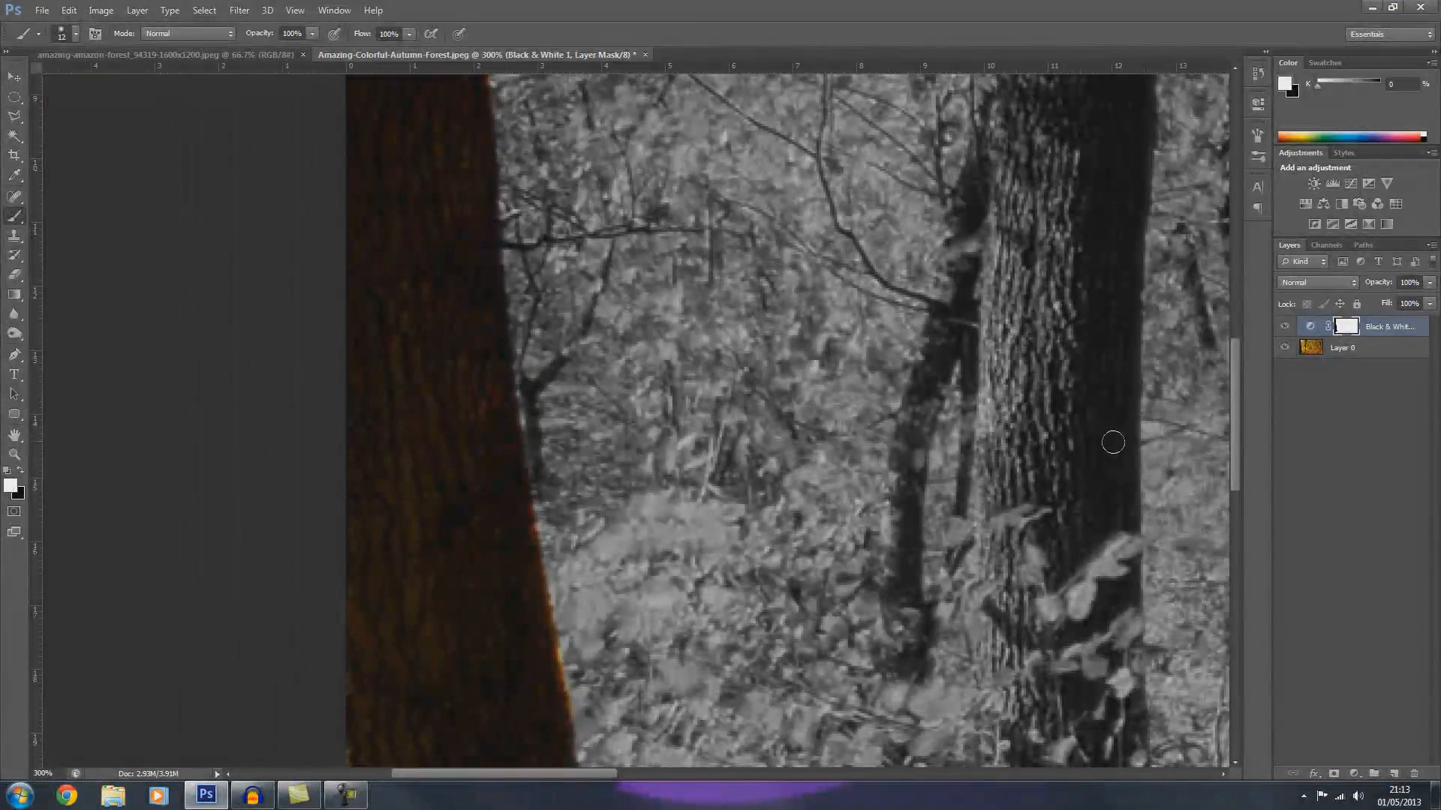
drag(1240, 366, 1249, 280)
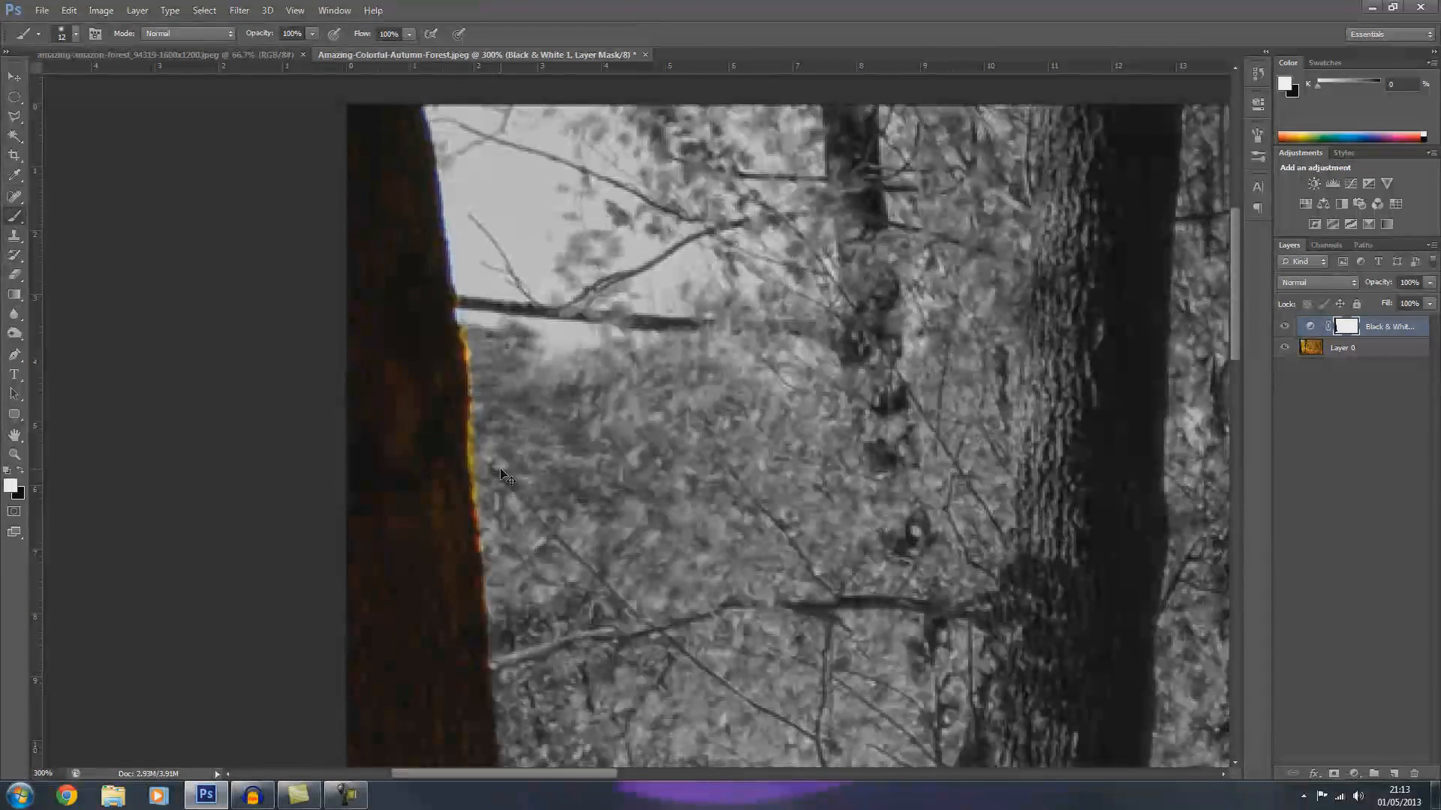
key(ctrl+minus)
key(ctrl+minus)
key(ctrl+minus)
key(ctrl+plus)
key(ctrl+plus)
key(ctrl+plus)
key(ctrl+plus)
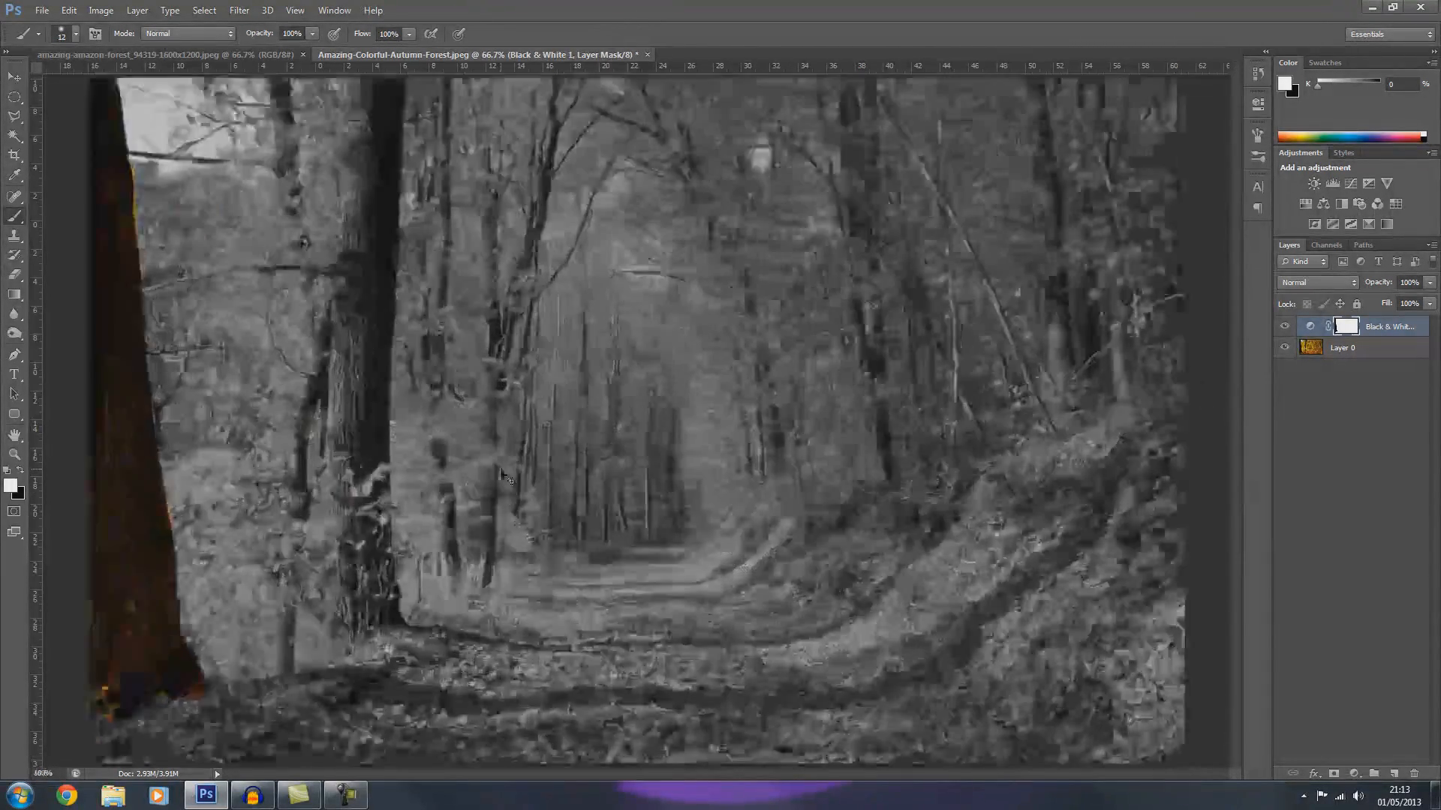
key(ctrl+plus)
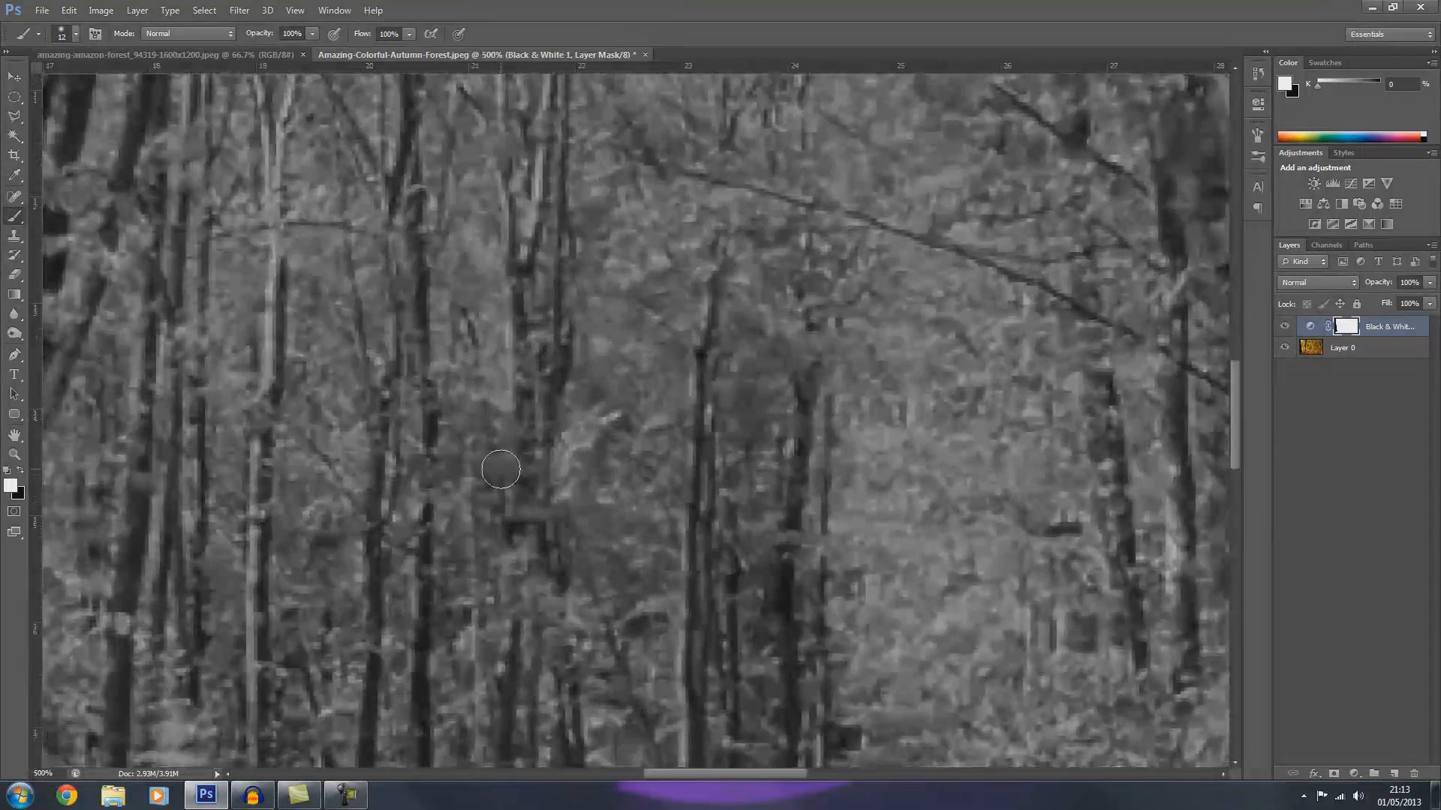
drag(665, 760, 507, 683)
drag(686, 794, 420, 760)
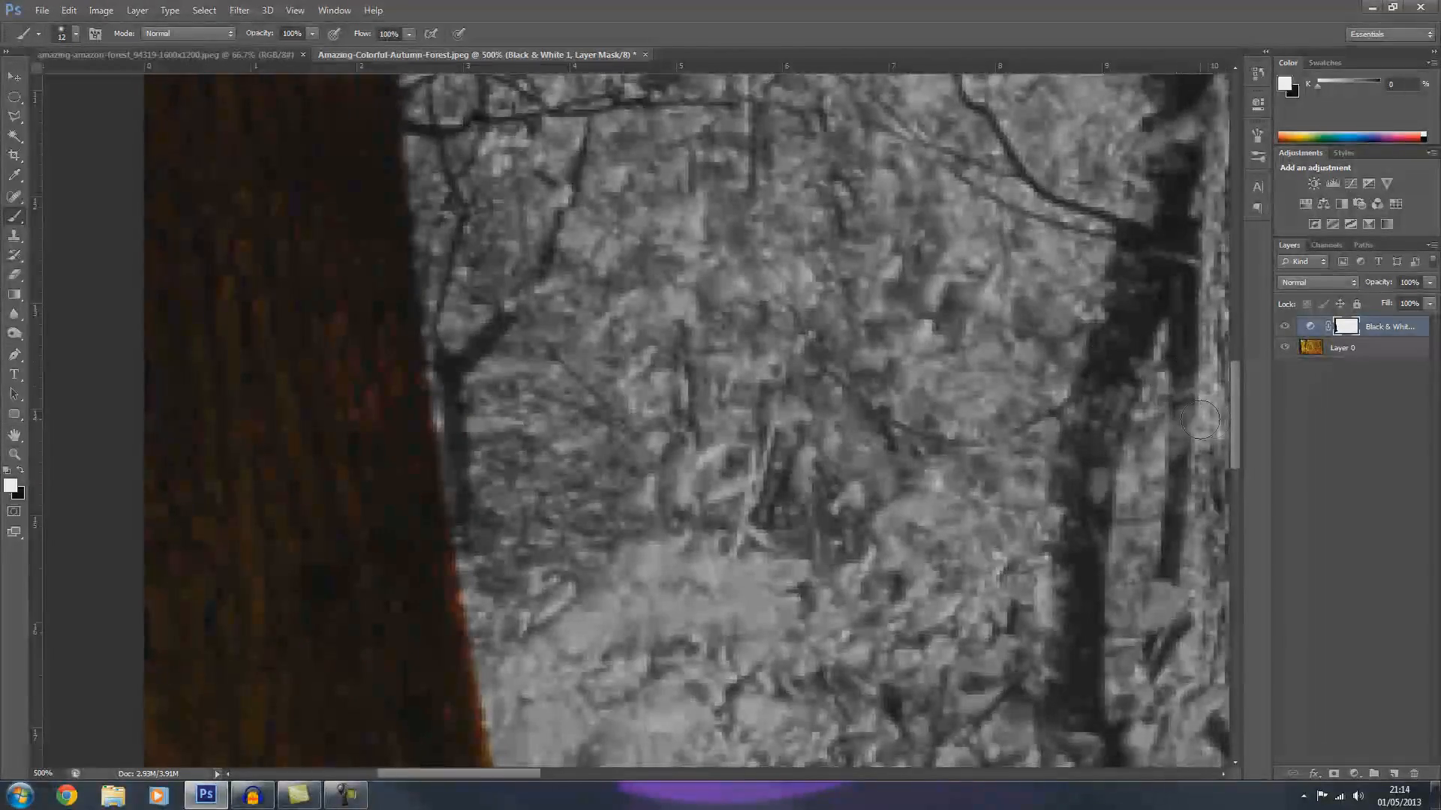
drag(1234, 416, 1235, 282)
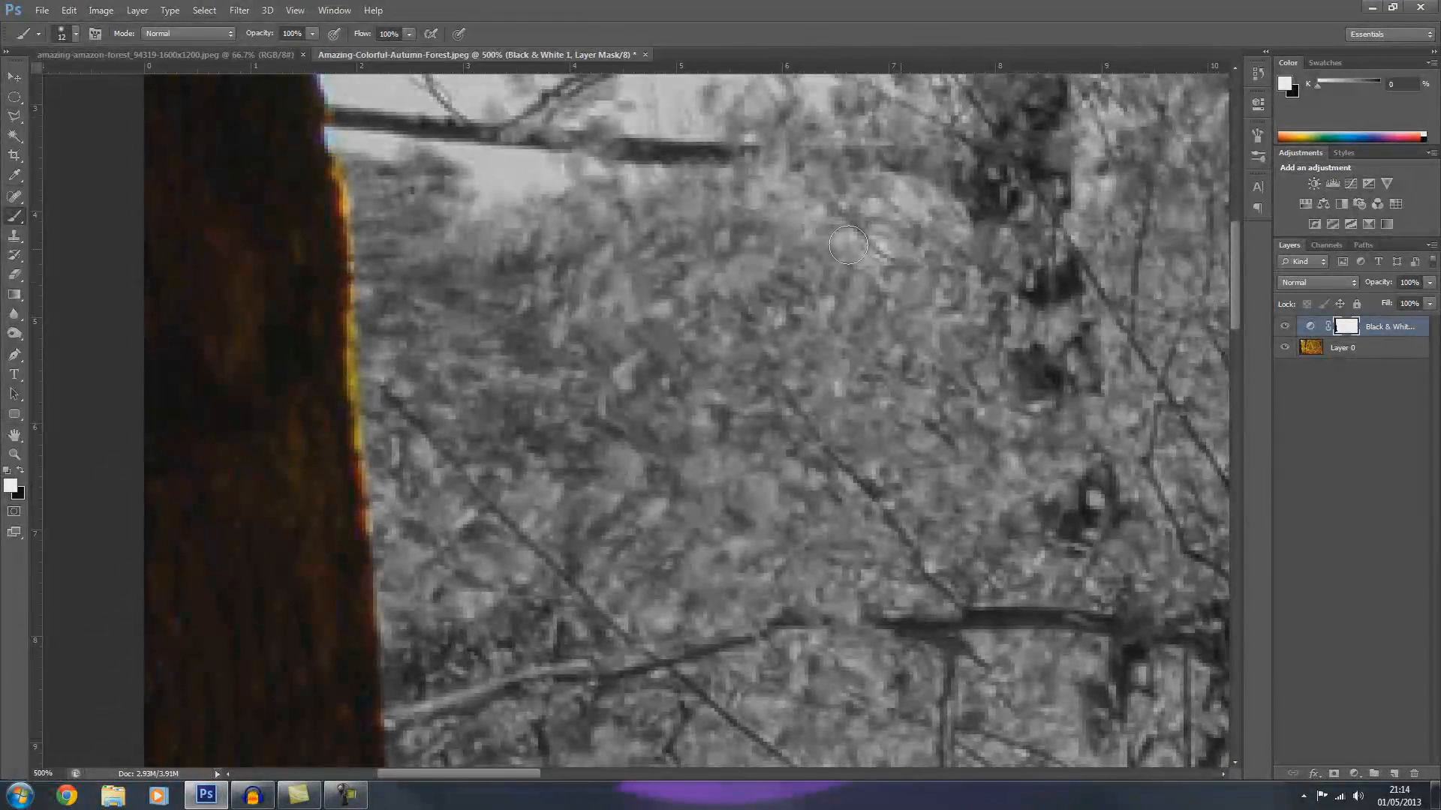
Step: Reduce the brush size to 7 px and lower its hardness for touching up the mask along the trunk's edge
click(76, 35)
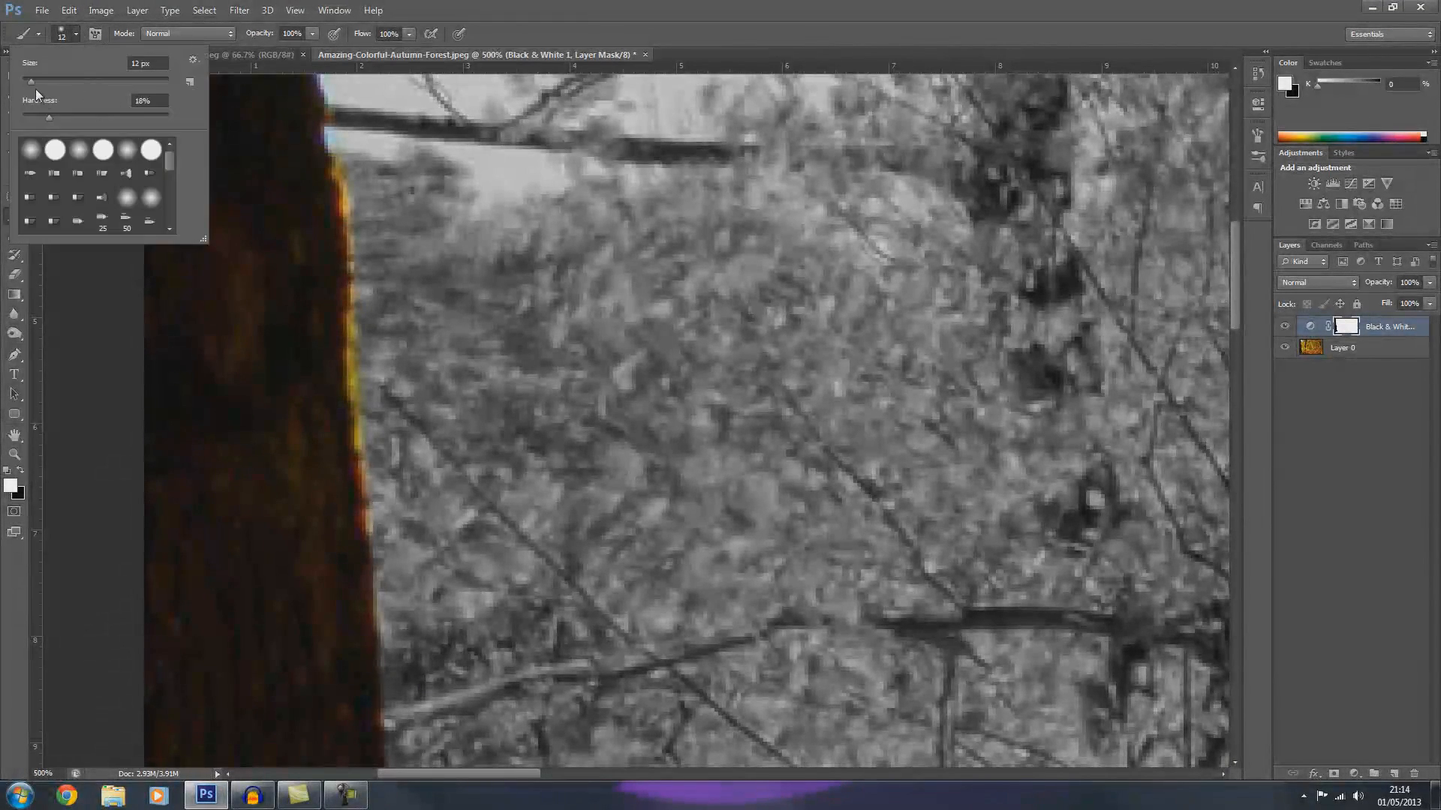
drag(48, 117, 41, 119)
click(33, 84)
drag(29, 82, 27, 82)
click(78, 36)
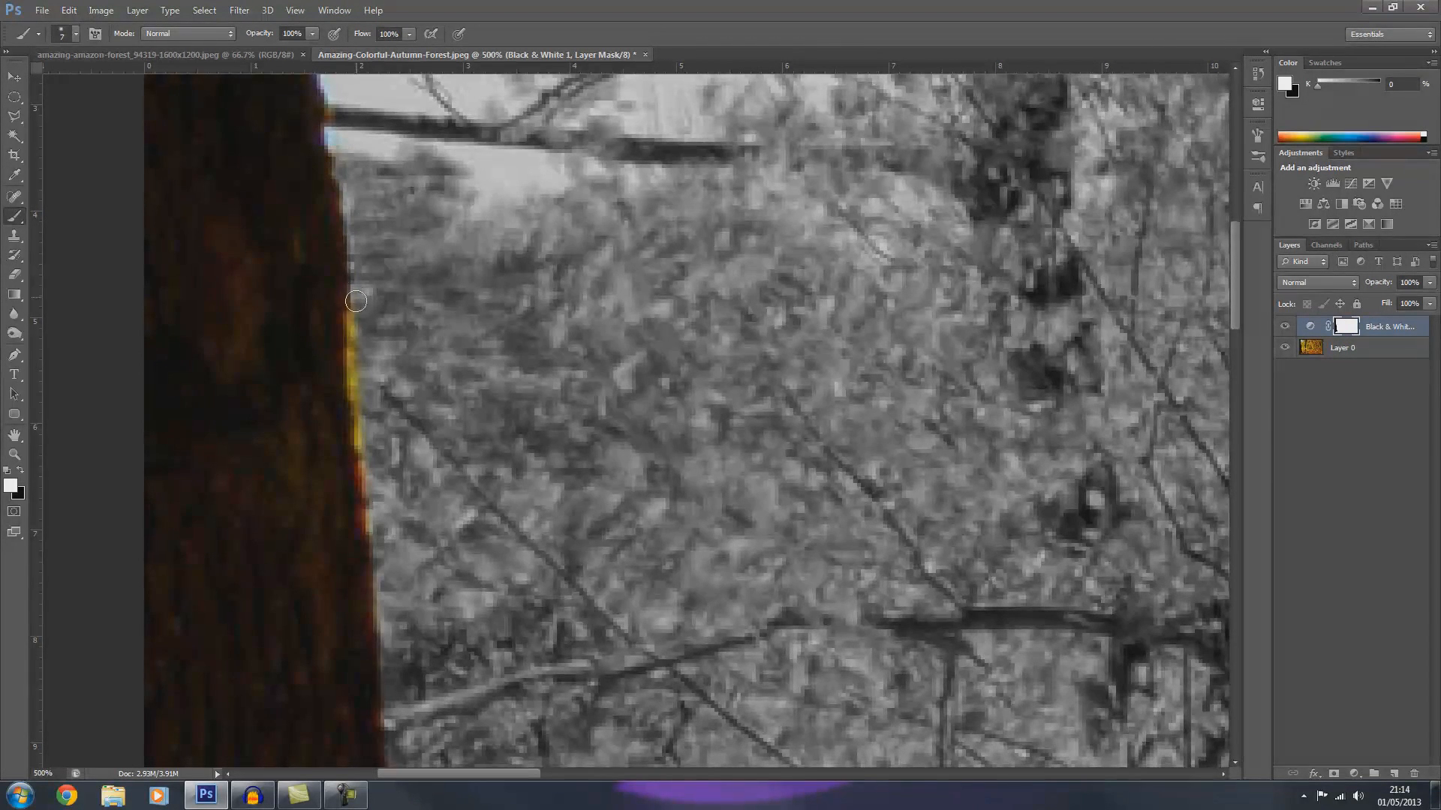
Step: Paint white on the adjustment layer's mask along the leftmost trunk's upper right edge to turn the yellow fringe gray
drag(354, 317, 370, 497)
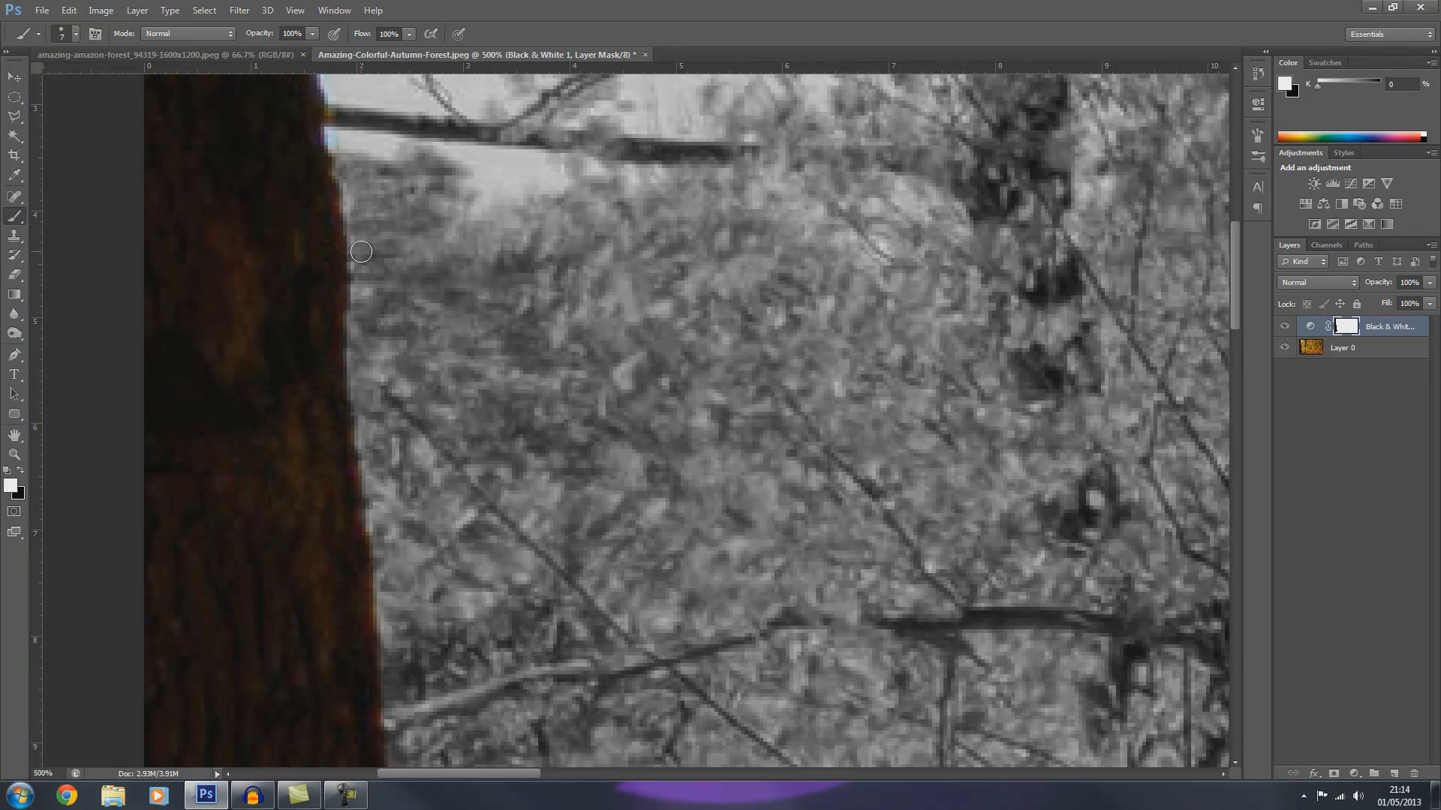
key(ctrl+minus)
key(ctrl+minus)
key(ctrl+minus)
key(ctrl+minus)
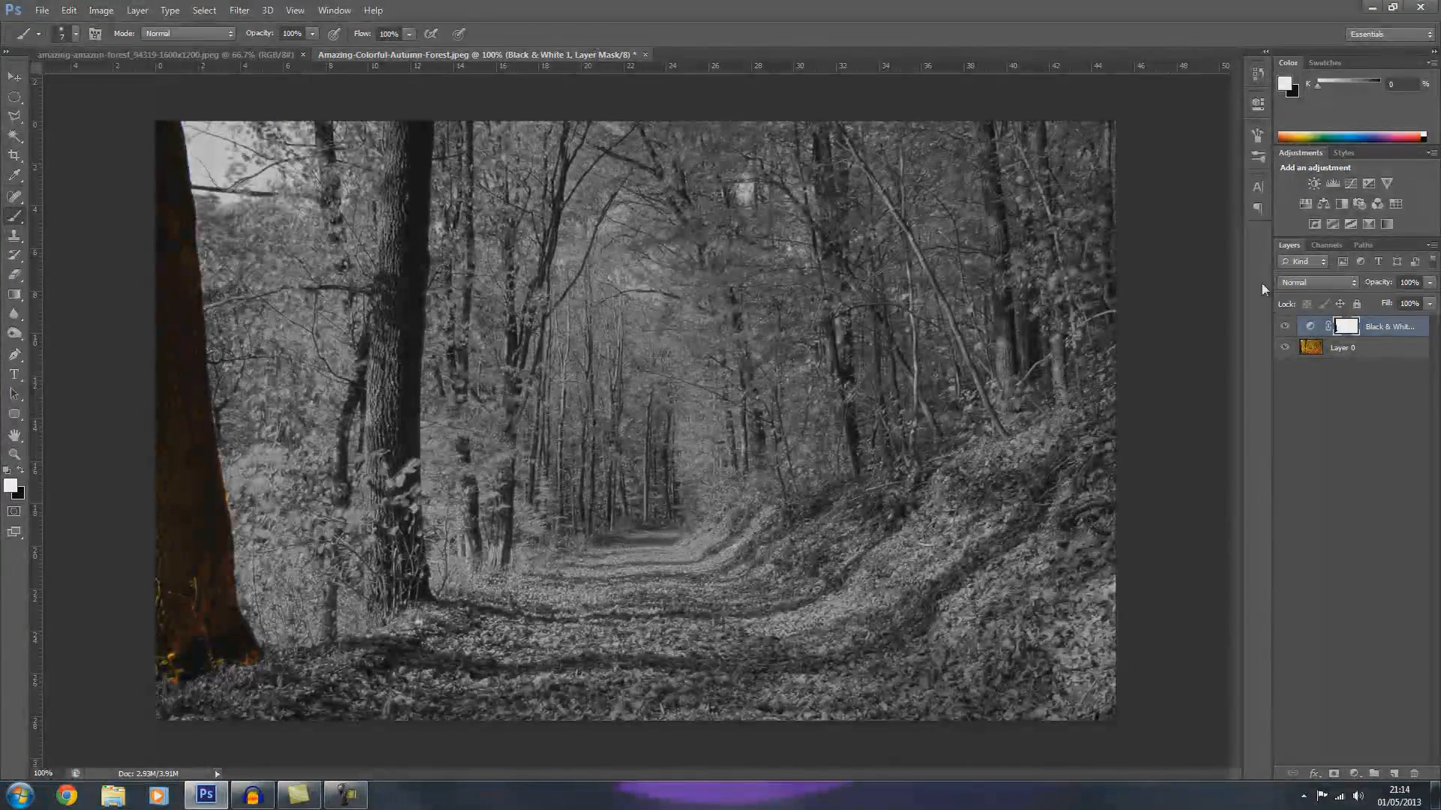
double_click(1420, 328)
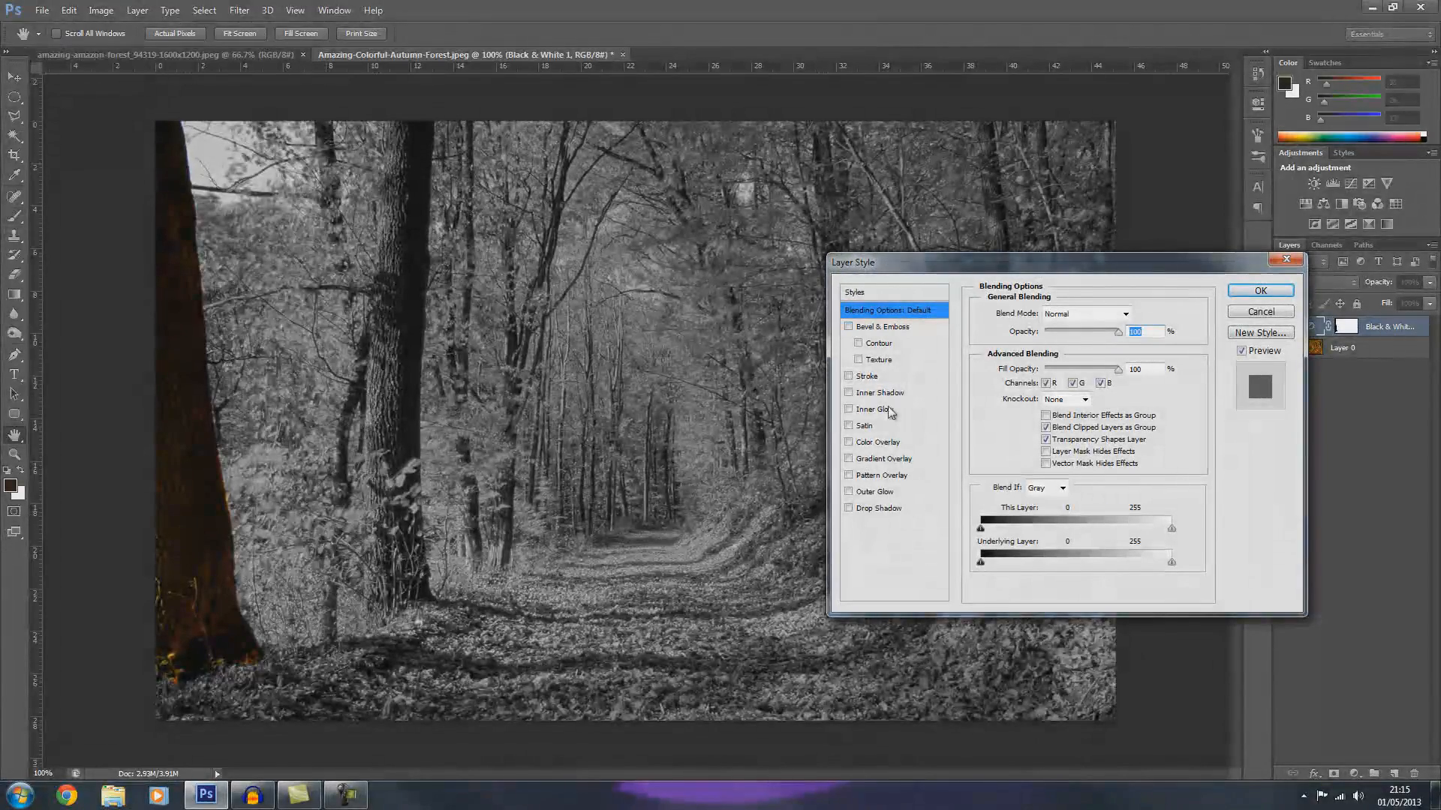
click(871, 508)
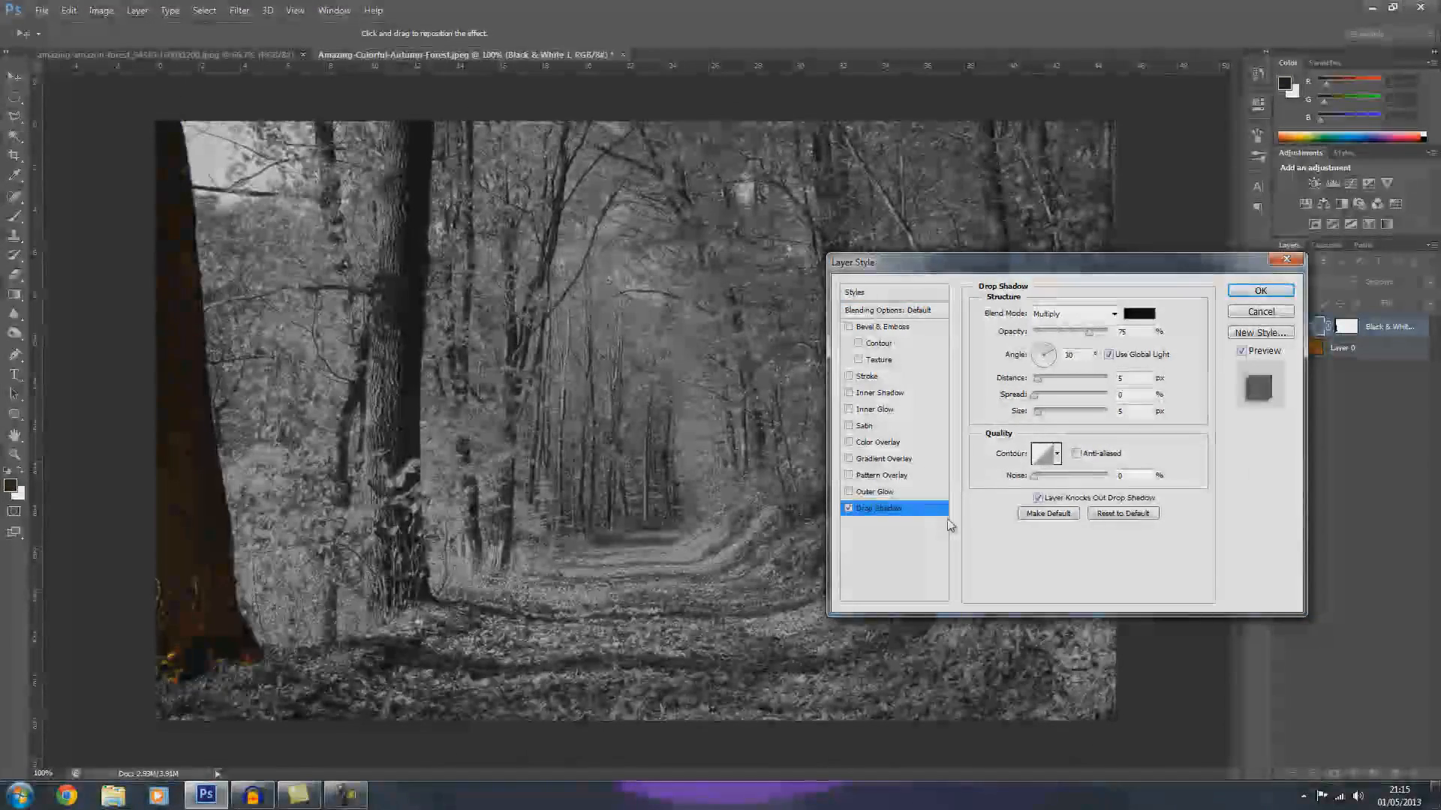
drag(1052, 357, 1019, 390)
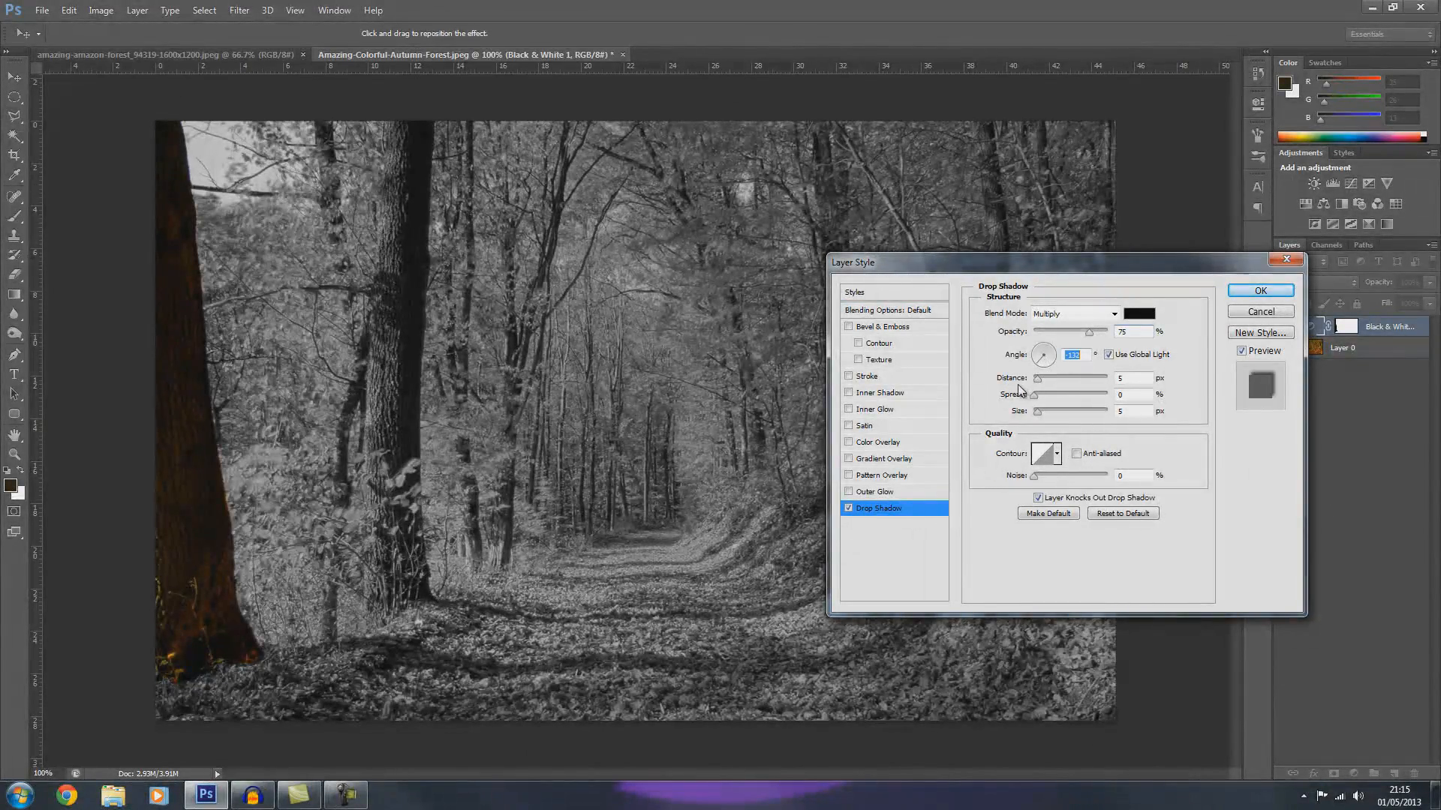
click(1280, 317)
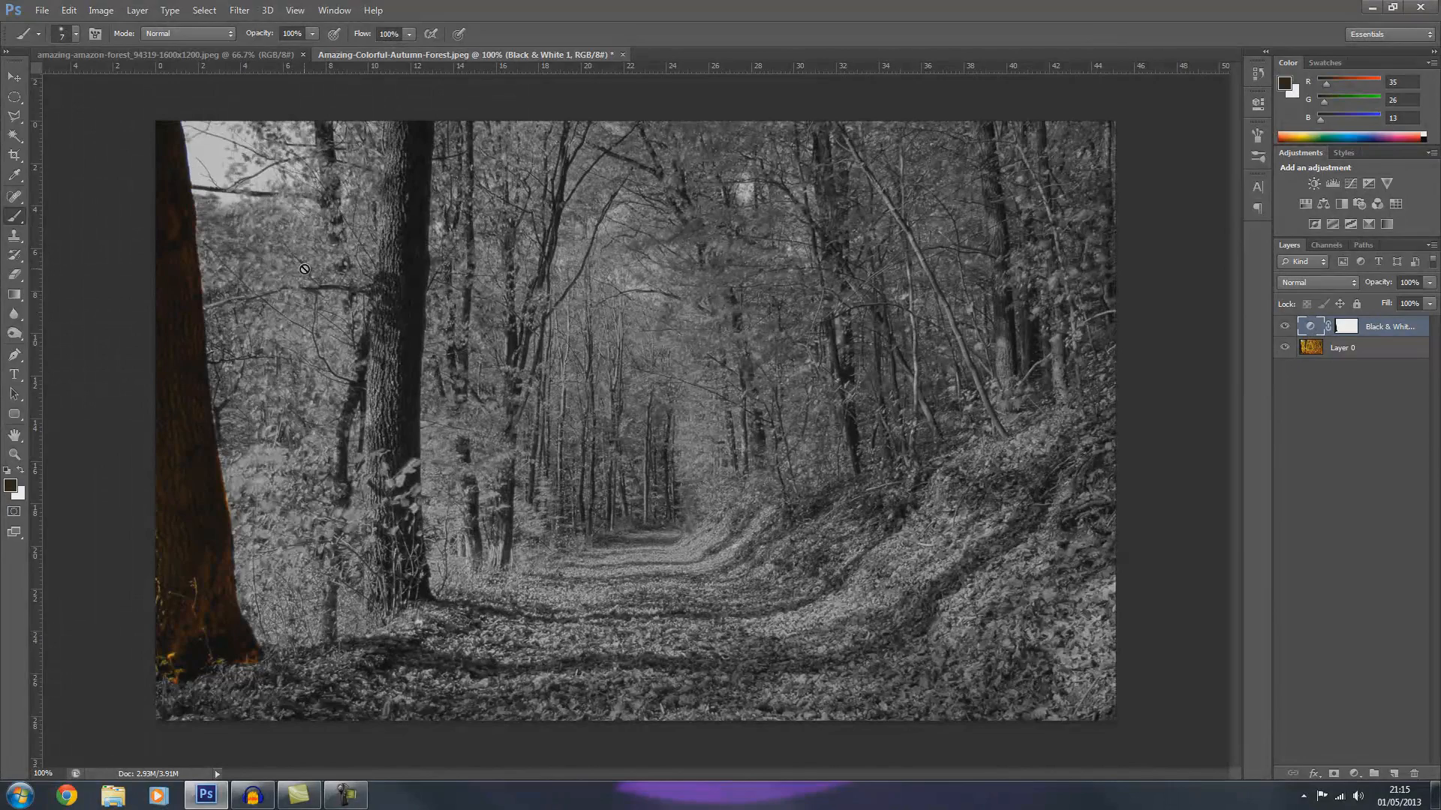
Step: Replace the masked Black & White adjustment layer with a new one covering the whole photo, keeping the Default preset
click(15, 77)
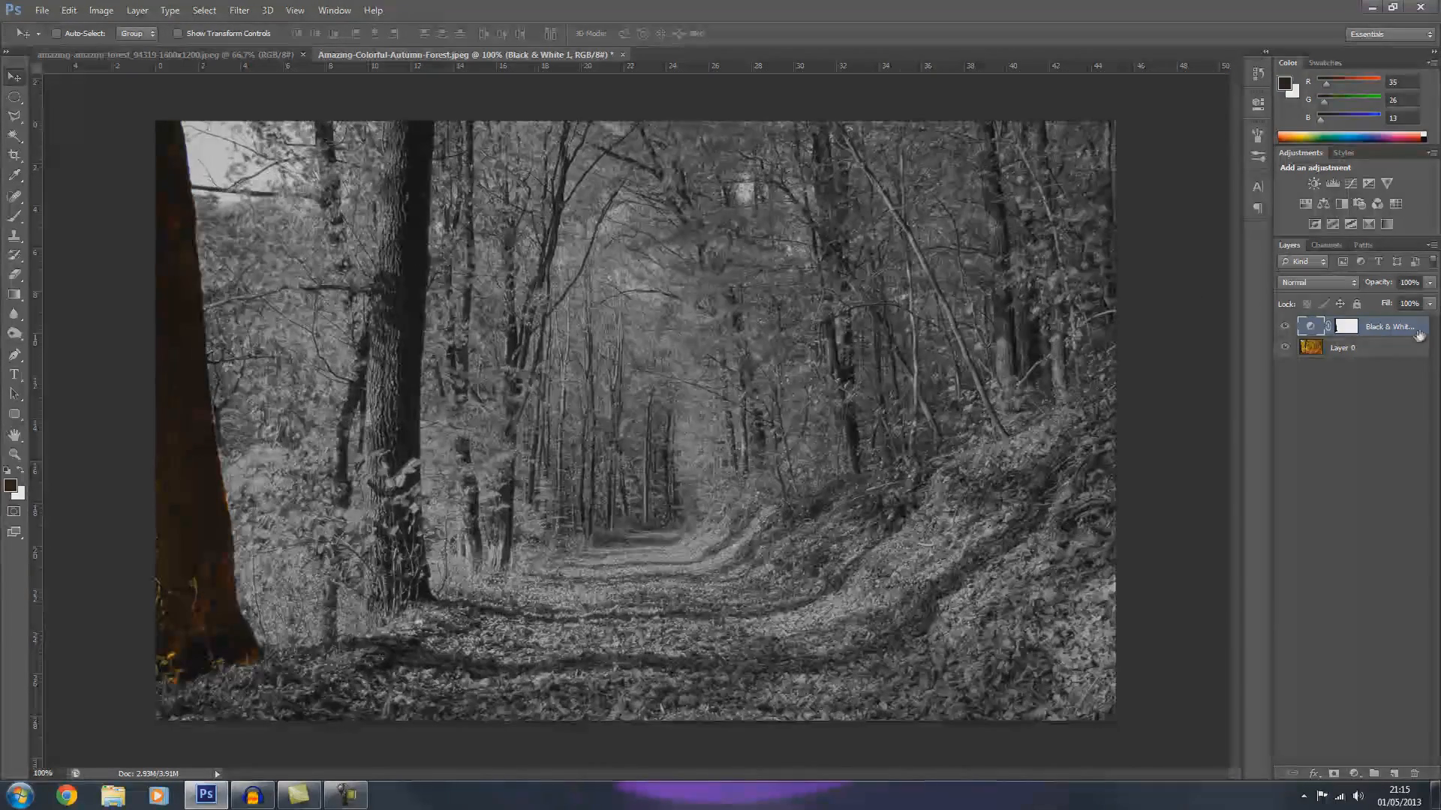
key(Delete)
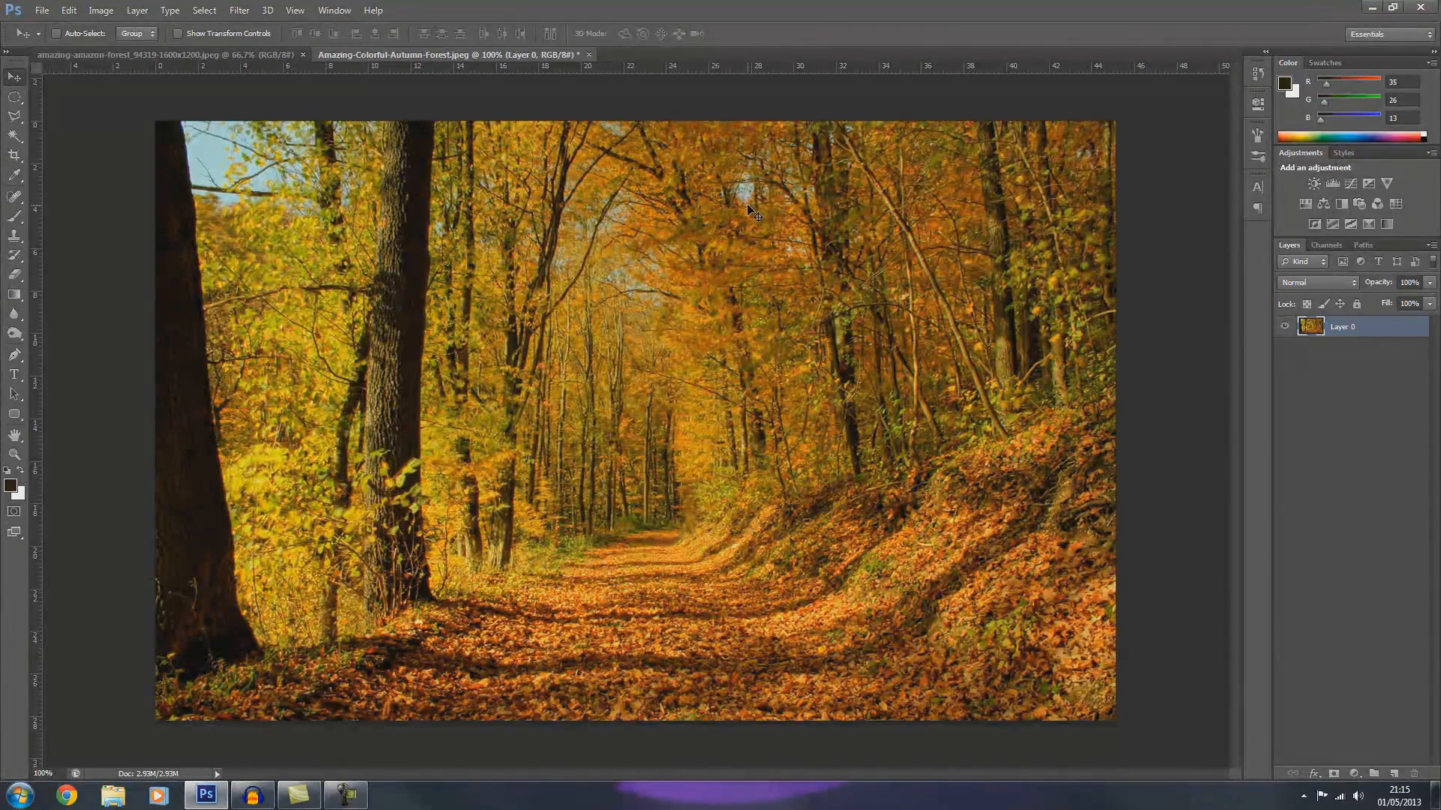
click(1340, 204)
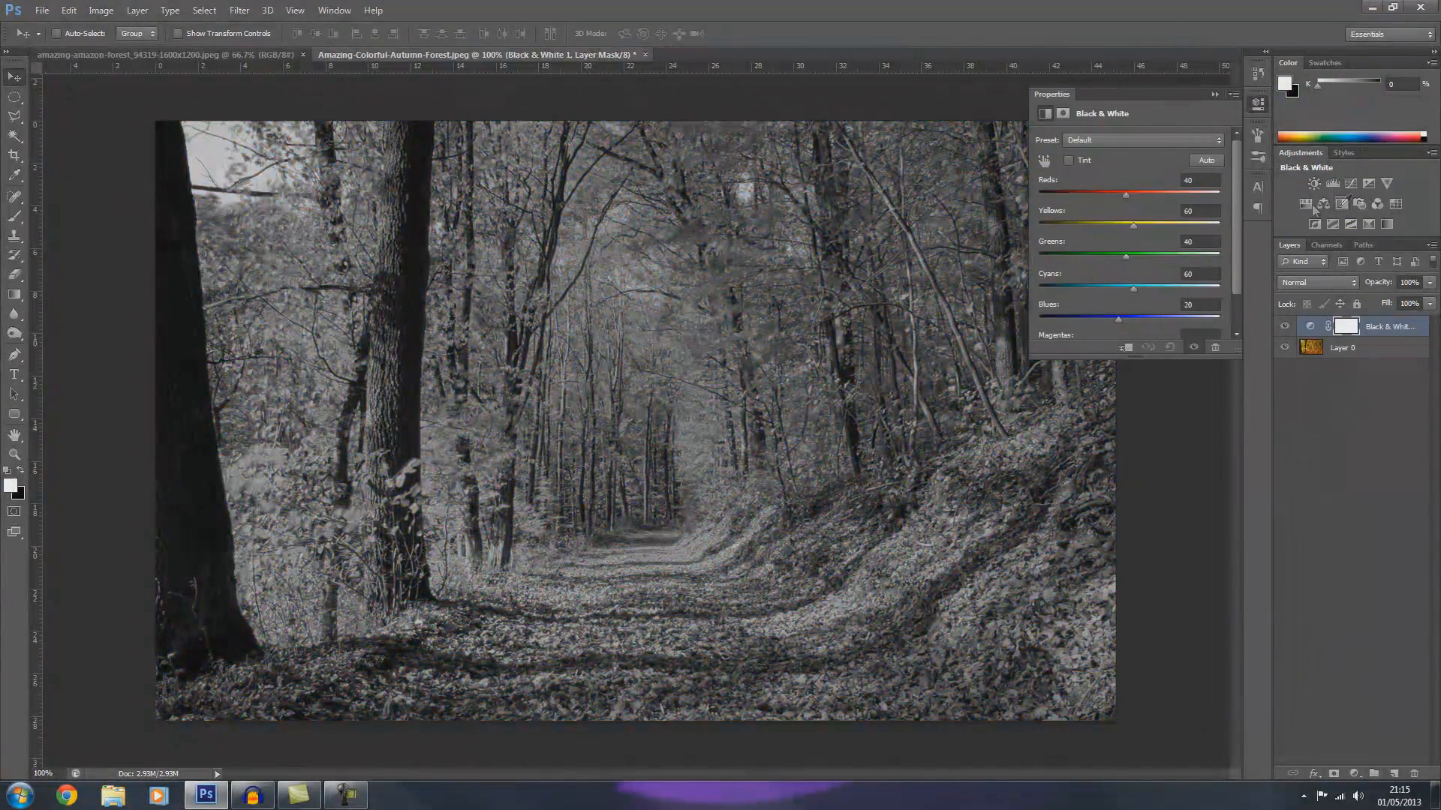
click(1215, 94)
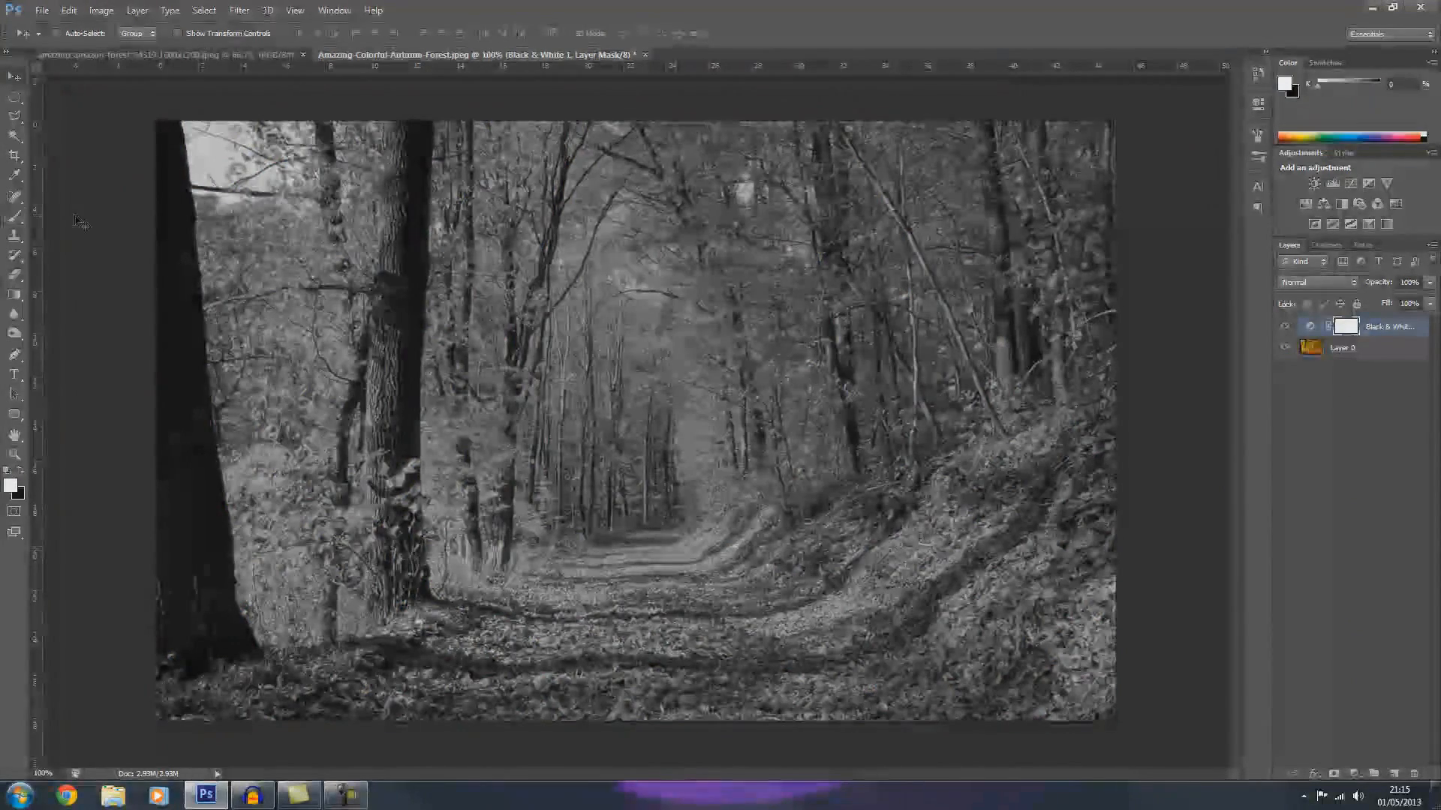
Step: Paint black with the Brush tool on the Black & White mask to restore color at the base of the slender leaning trunk on the right slope
click(21, 220)
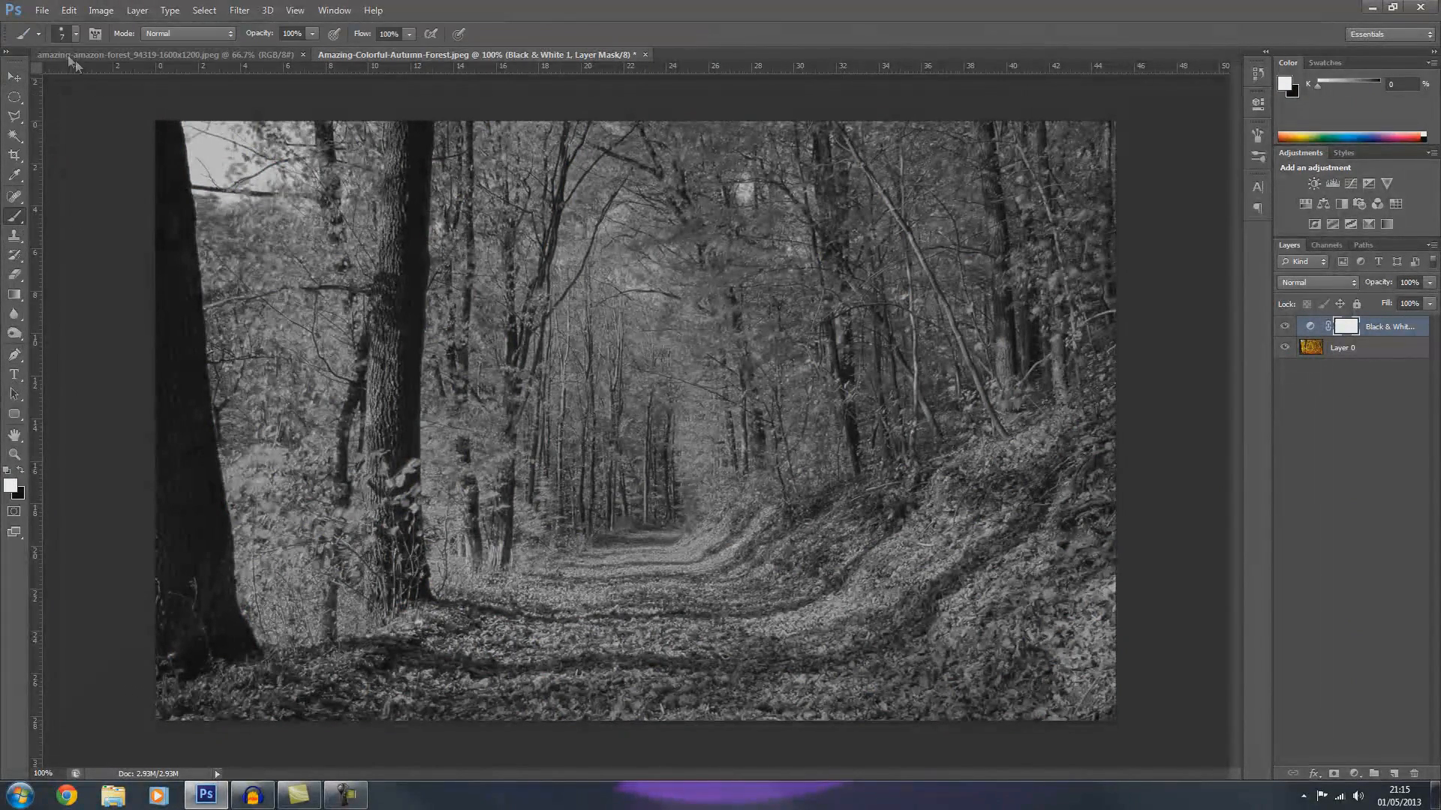
click(75, 34)
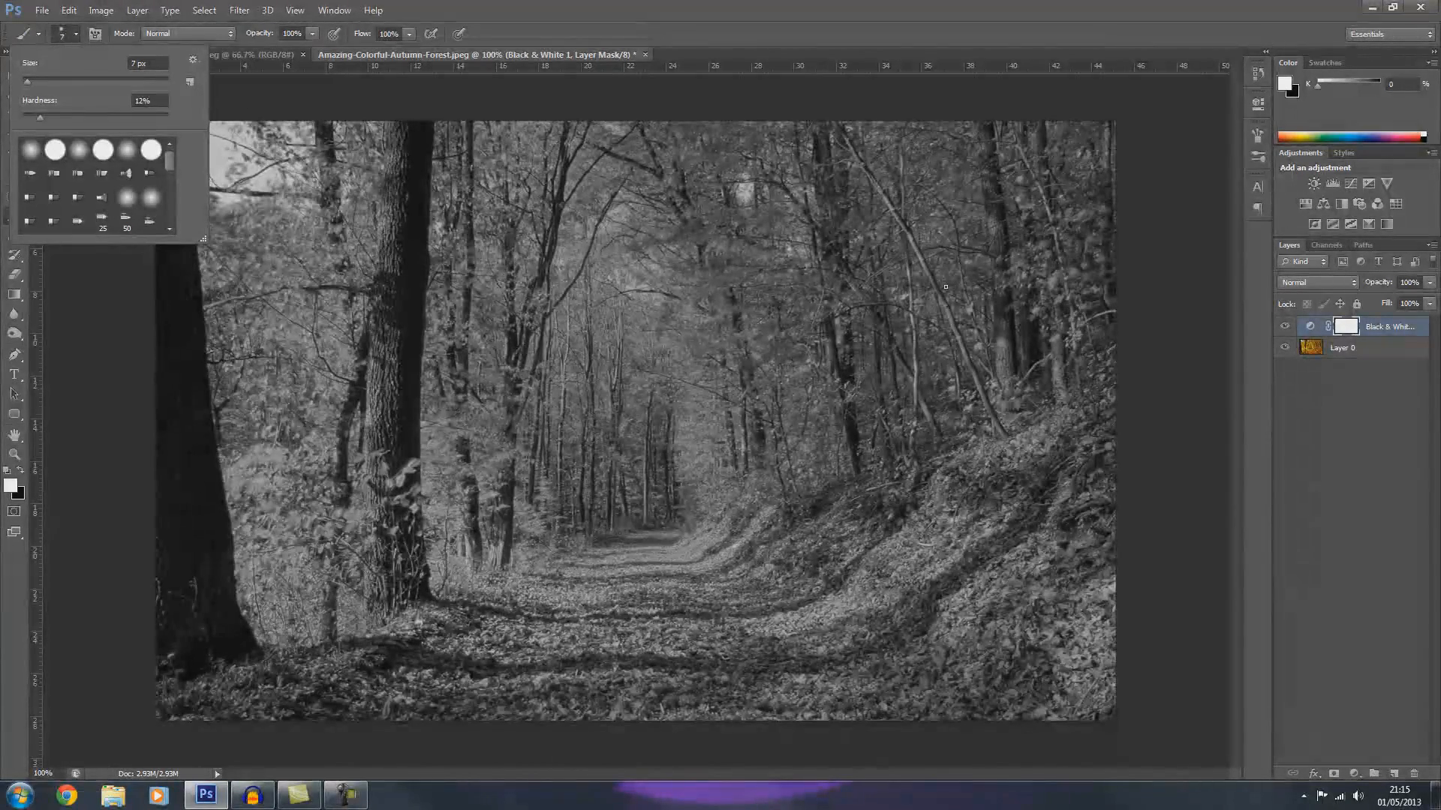
click(74, 35)
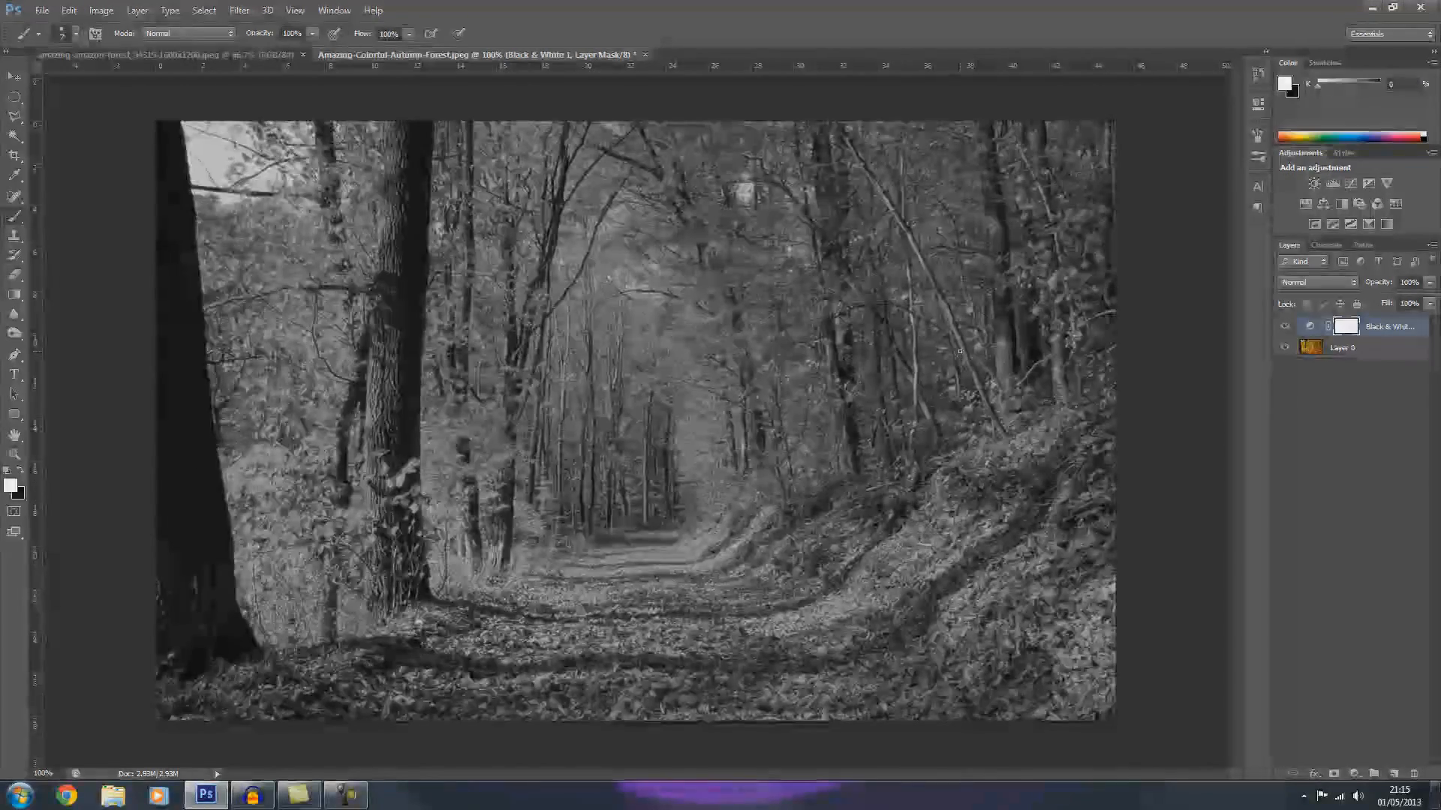
key(ctrl+plus)
key(ctrl+plus)
key(ctrl+plus)
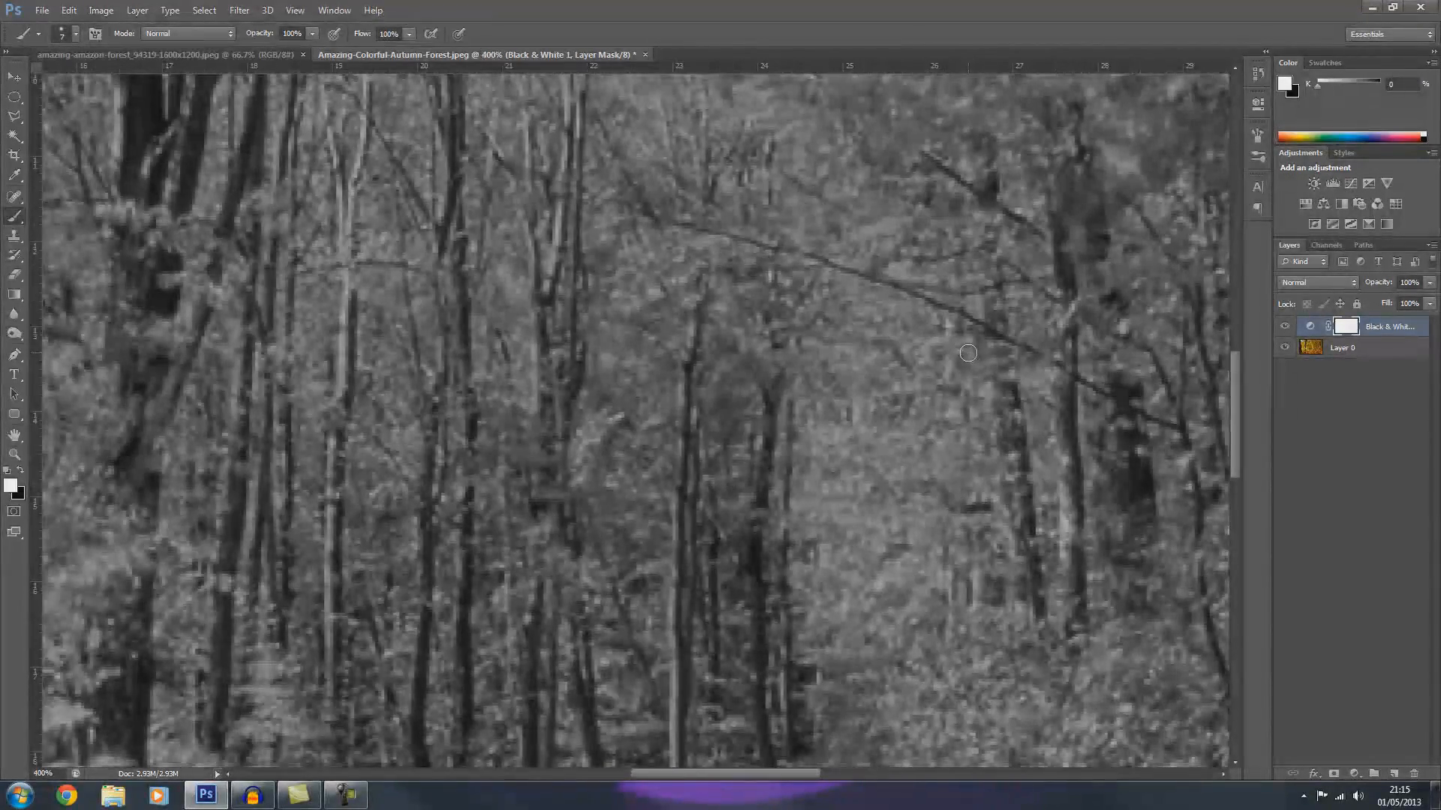
mouse_move(685, 771)
mouse_down()
mouse_move(781, 745)
mouse_move(914, 741)
mouse_move(917, 722)
mouse_up()
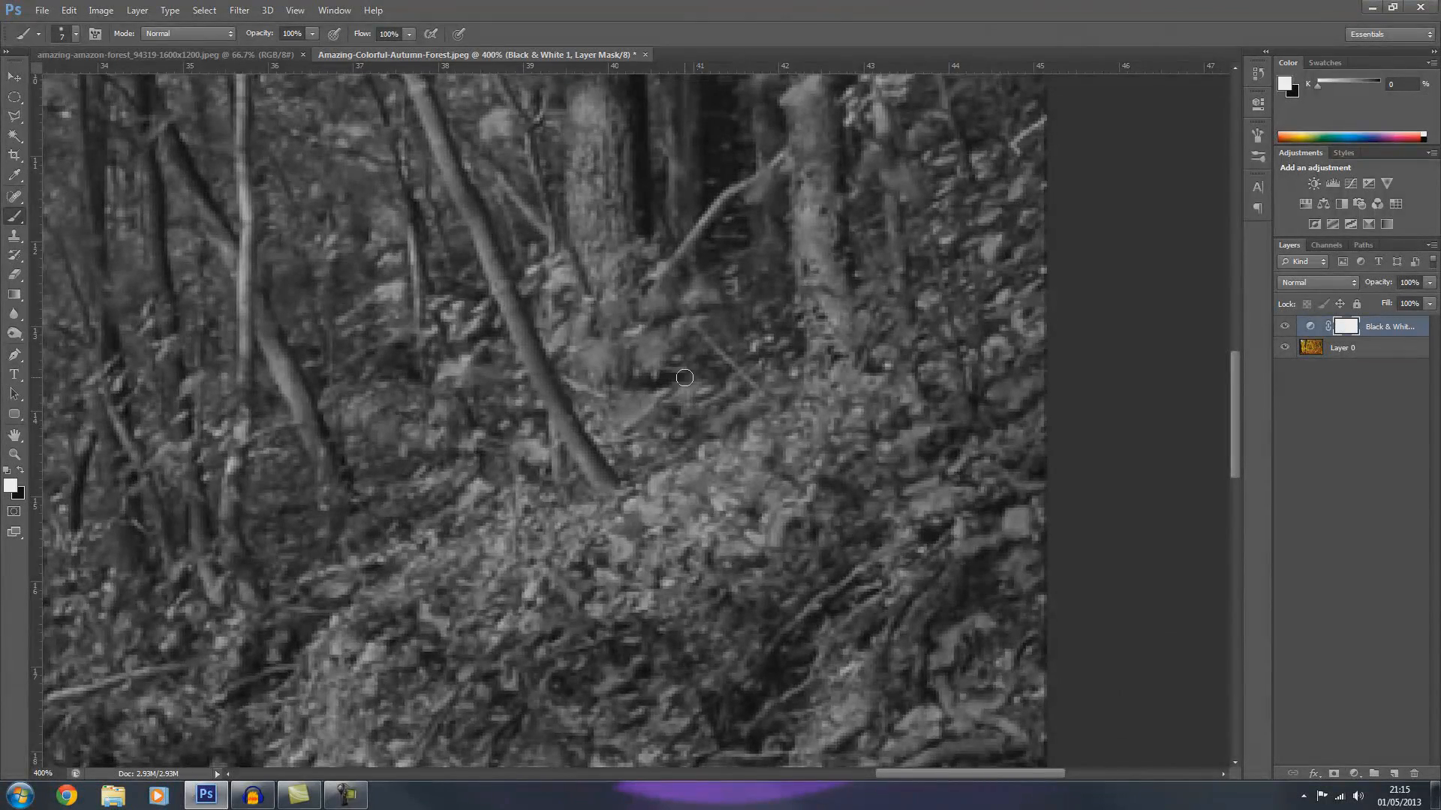
drag(1236, 447, 1236, 423)
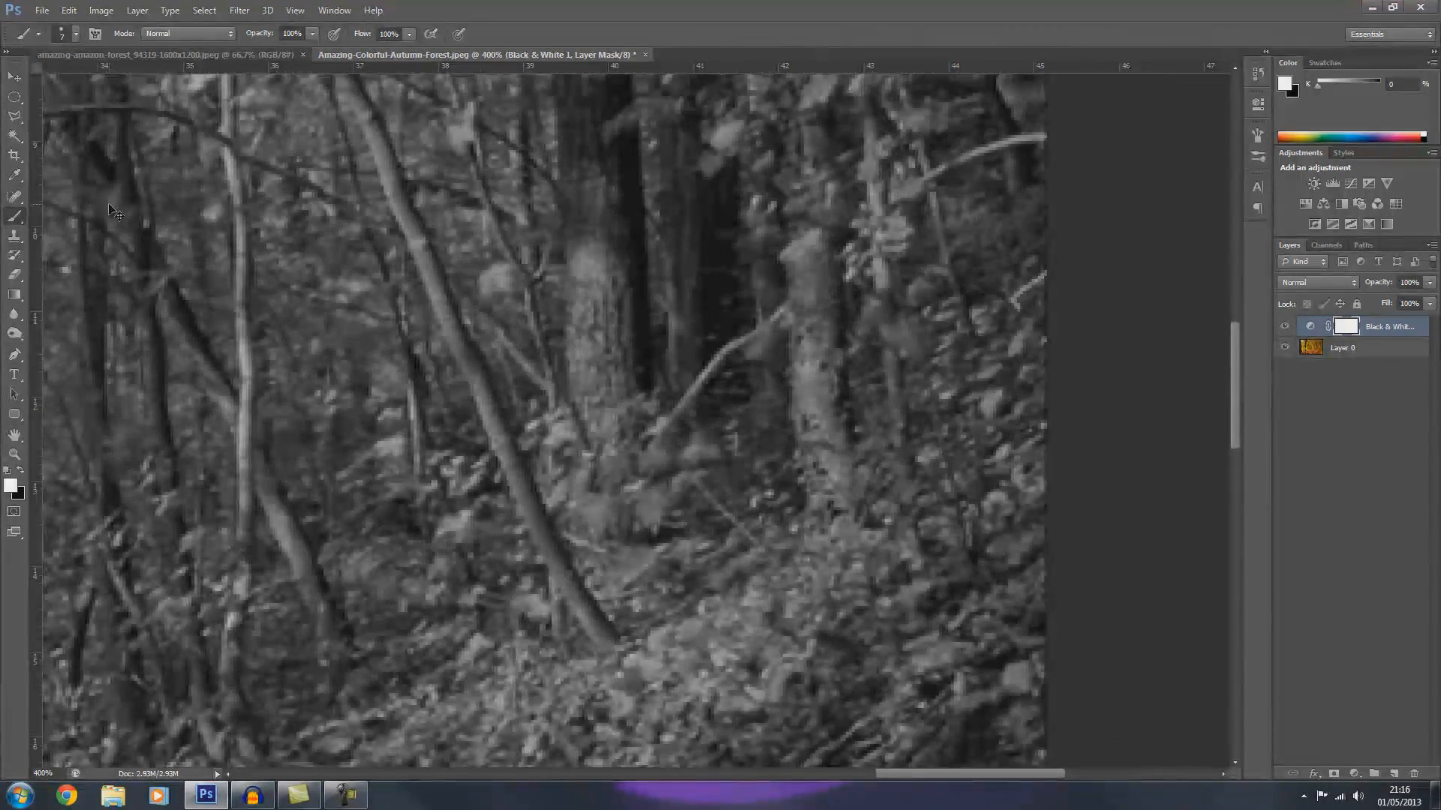
key(ctrl+plus)
drag(1238, 349, 1238, 351)
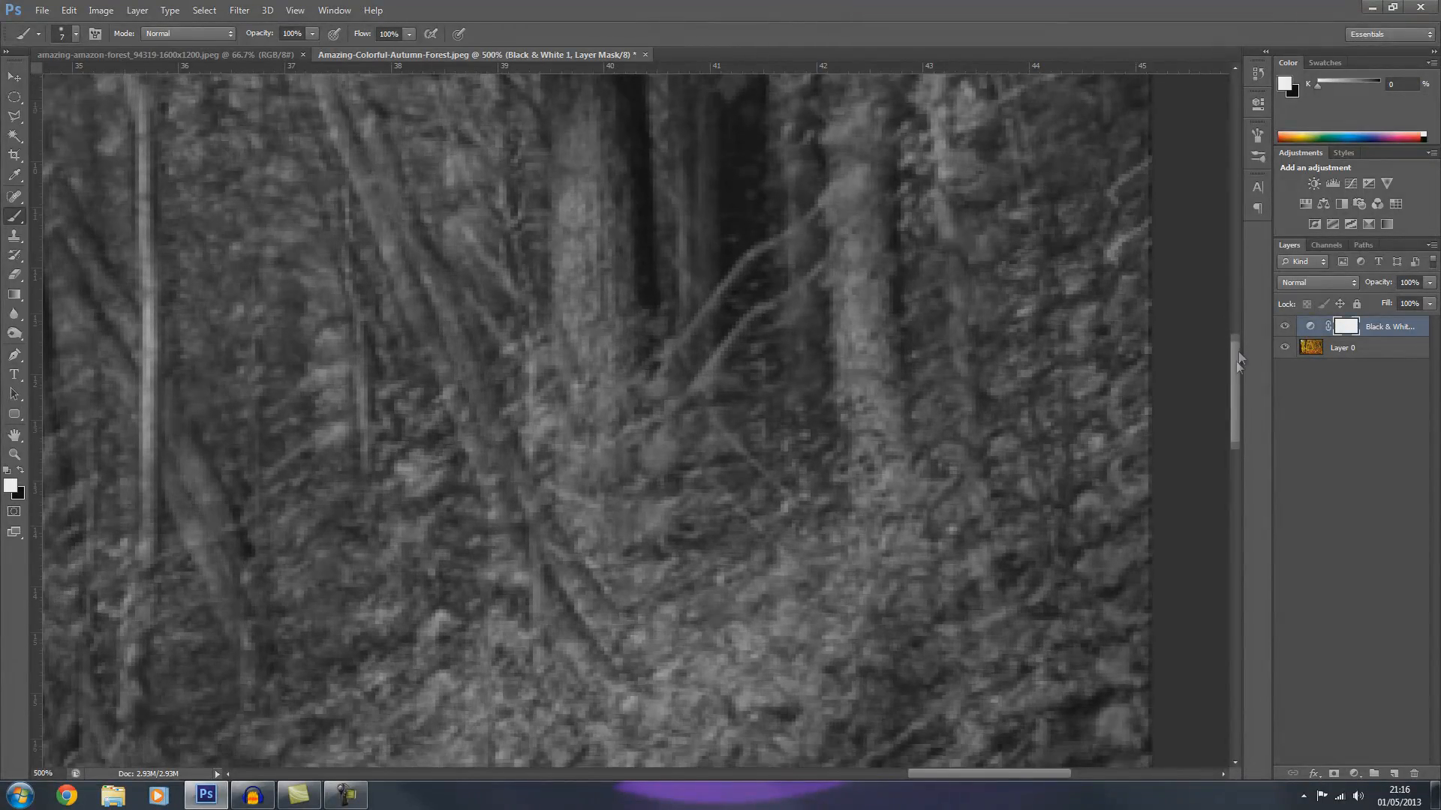
key(ctrl+plus)
key(ctrl+plus)
key(ctrl+plus)
key(ctrl+plus)
key(ctrl+plus)
key(ctrl+plus)
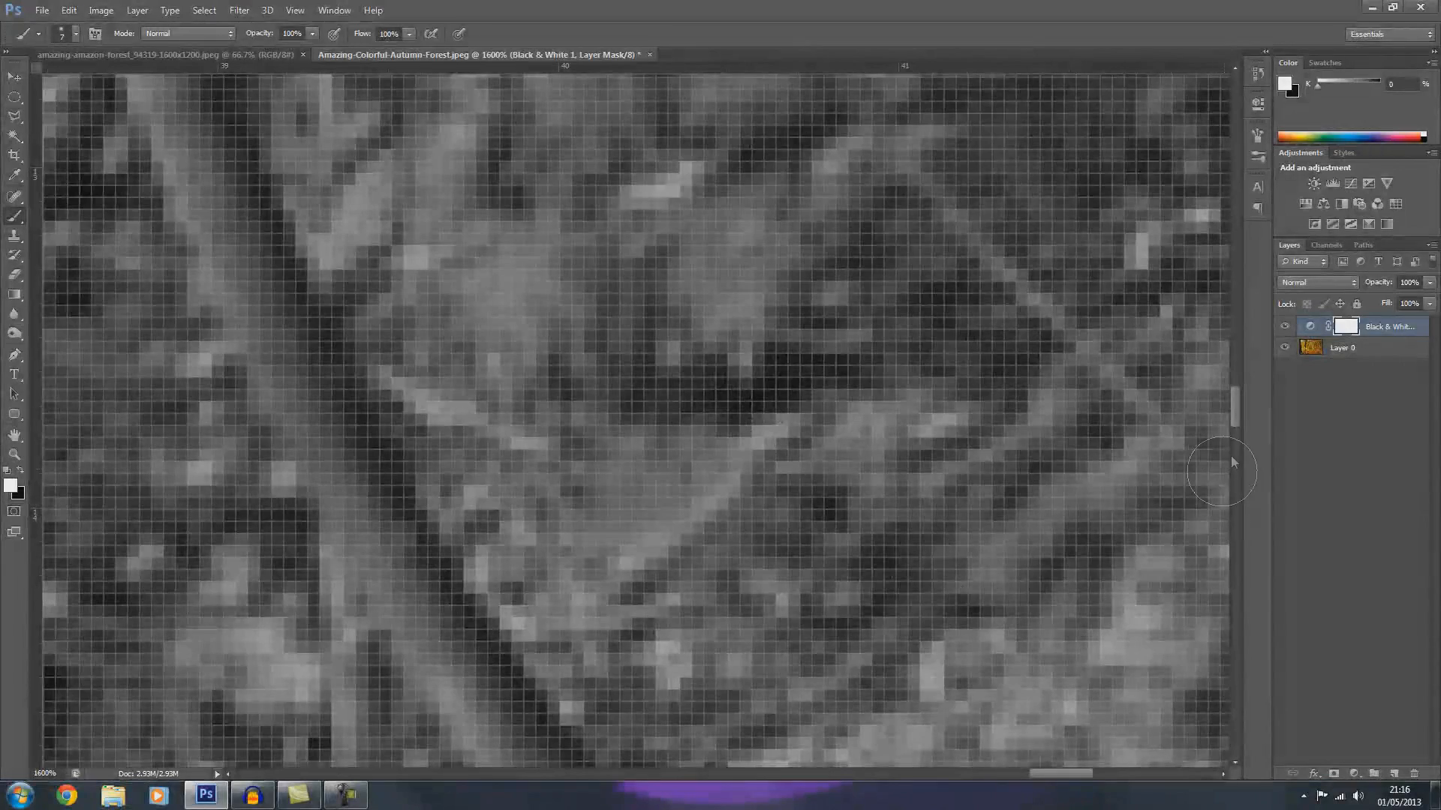
mouse_move(1236, 409)
mouse_down()
mouse_move(1238, 435)
mouse_move(1236, 420)
mouse_up()
mouse_move(1061, 773)
mouse_down()
mouse_move(1035, 772)
mouse_move(1064, 776)
mouse_move(1051, 770)
mouse_up()
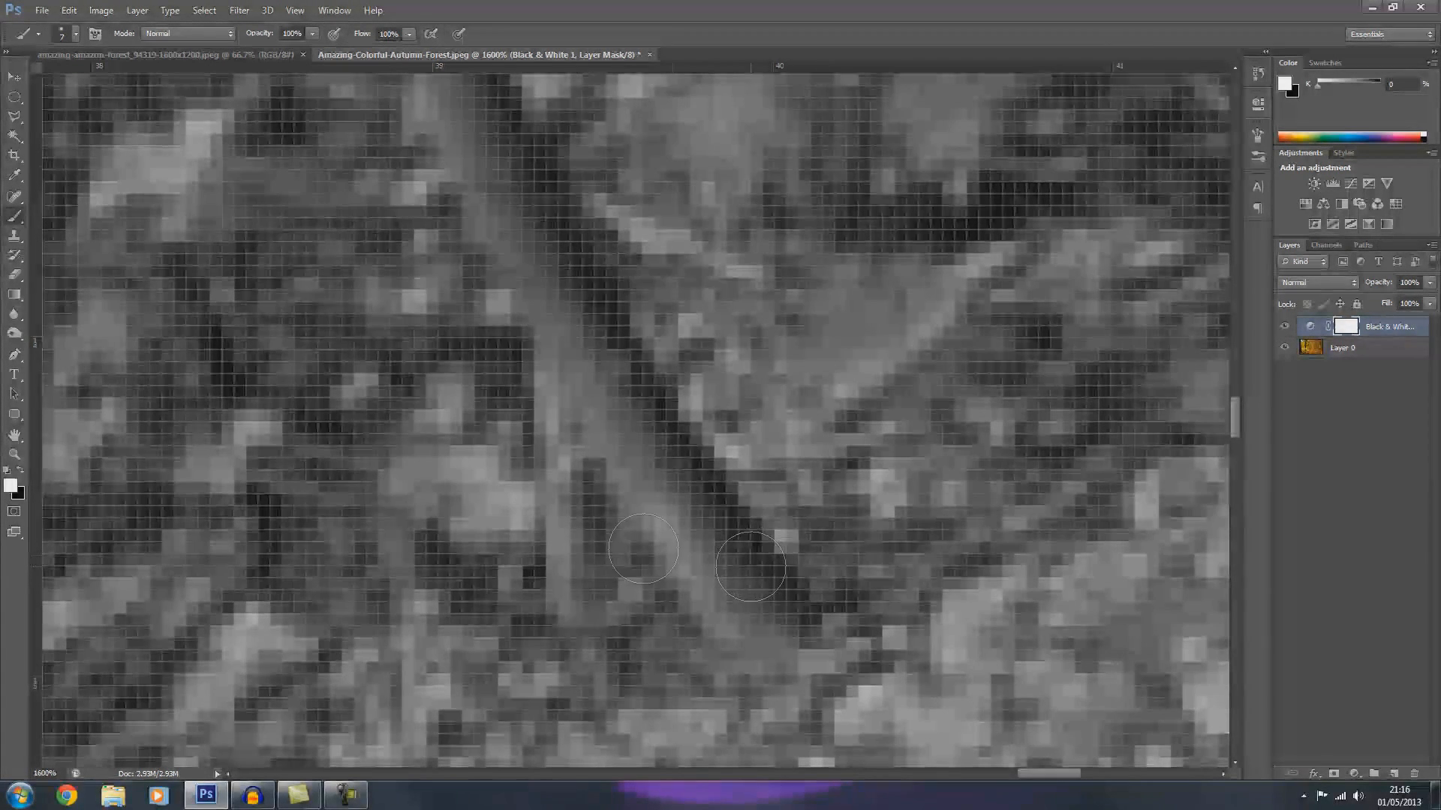
click(21, 471)
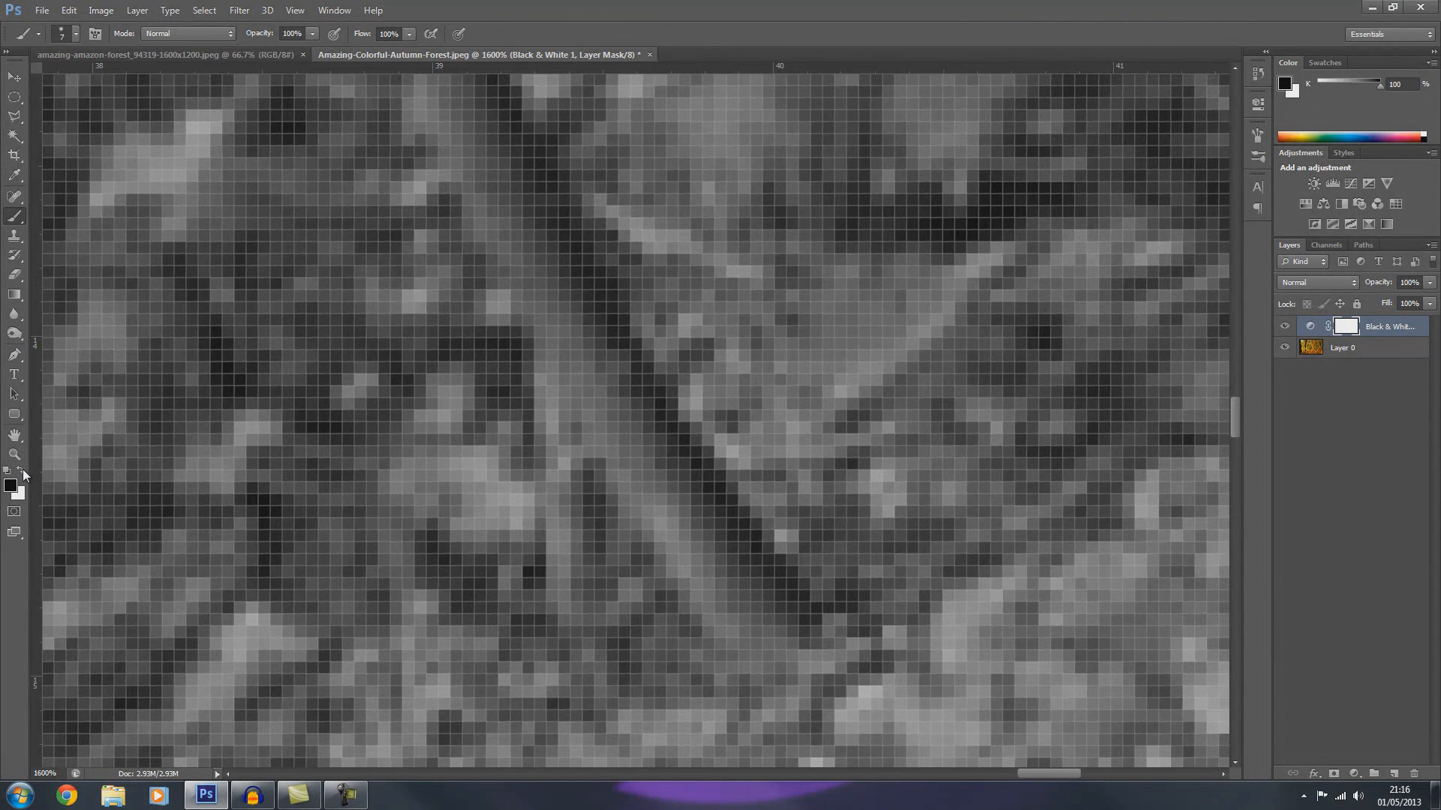
mouse_move(778, 628)
mouse_down()
mouse_move(678, 534)
mouse_move(732, 626)
mouse_move(635, 465)
mouse_move(794, 617)
mouse_move(631, 404)
mouse_move(658, 394)
mouse_move(650, 406)
mouse_move(530, 221)
mouse_move(529, 270)
mouse_move(489, 182)
mouse_up()
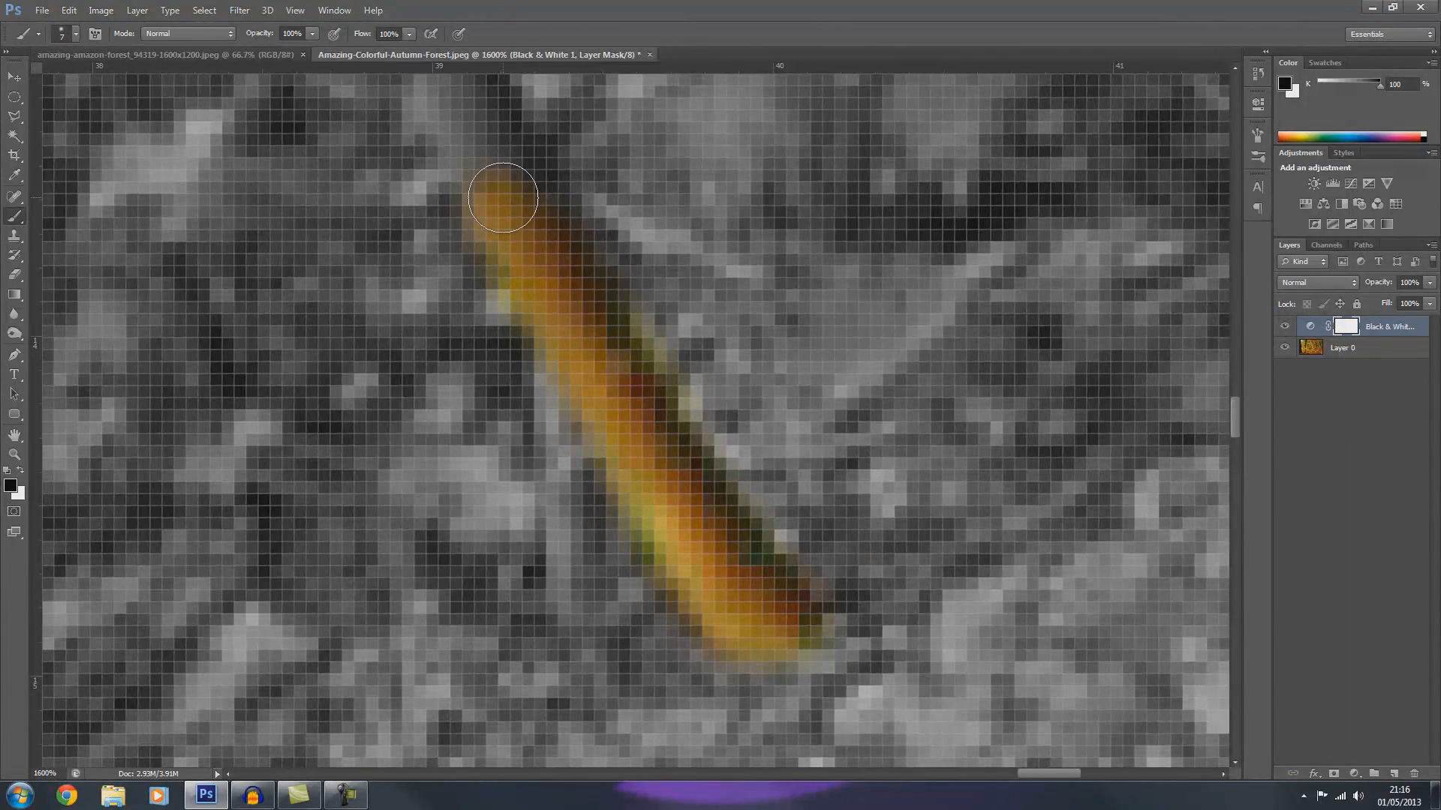
drag(1235, 416, 1232, 381)
drag(499, 707, 484, 664)
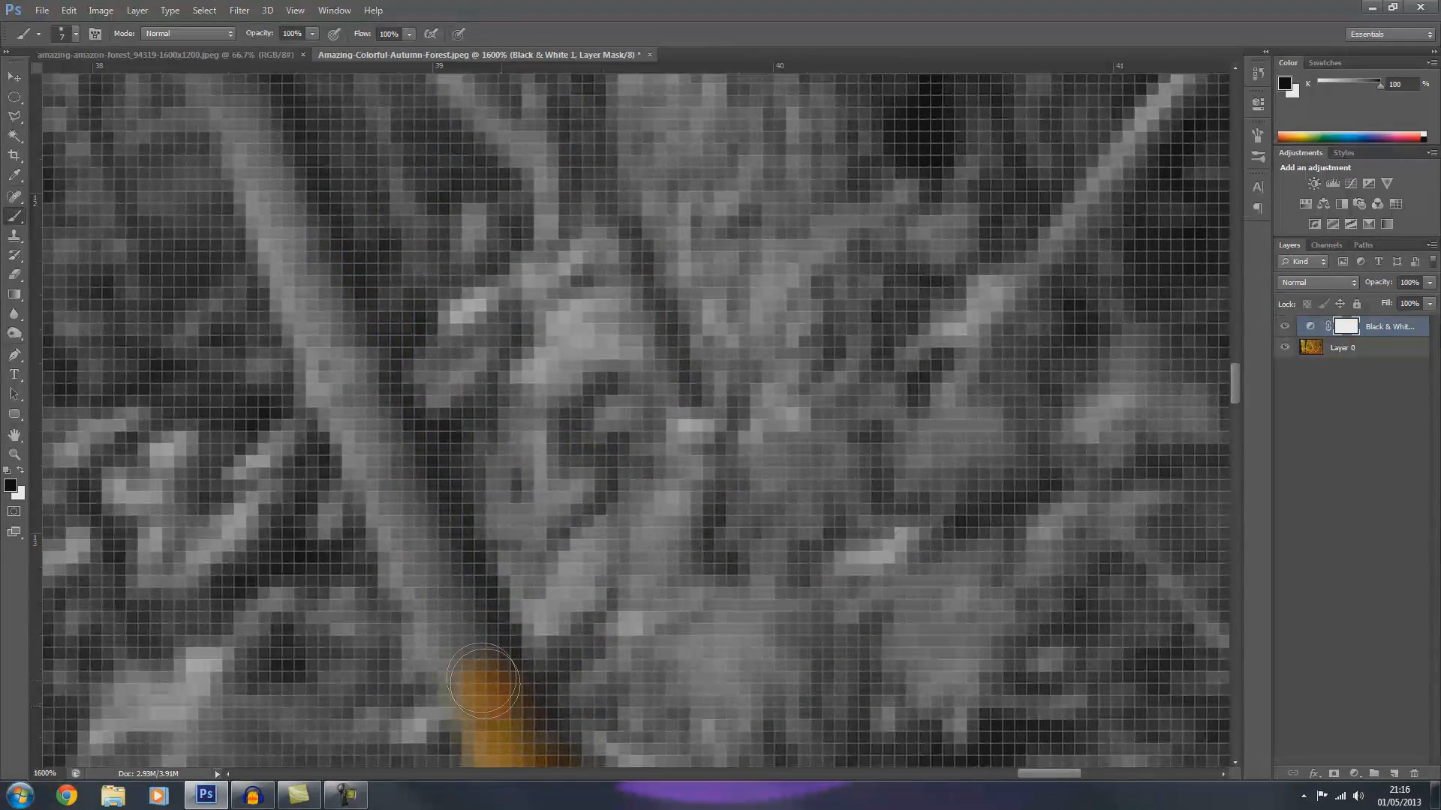
Step: Reduce the brush size to 3 px and extend the restored color up the lower half of the leaning trunk, filling its full width
click(75, 34)
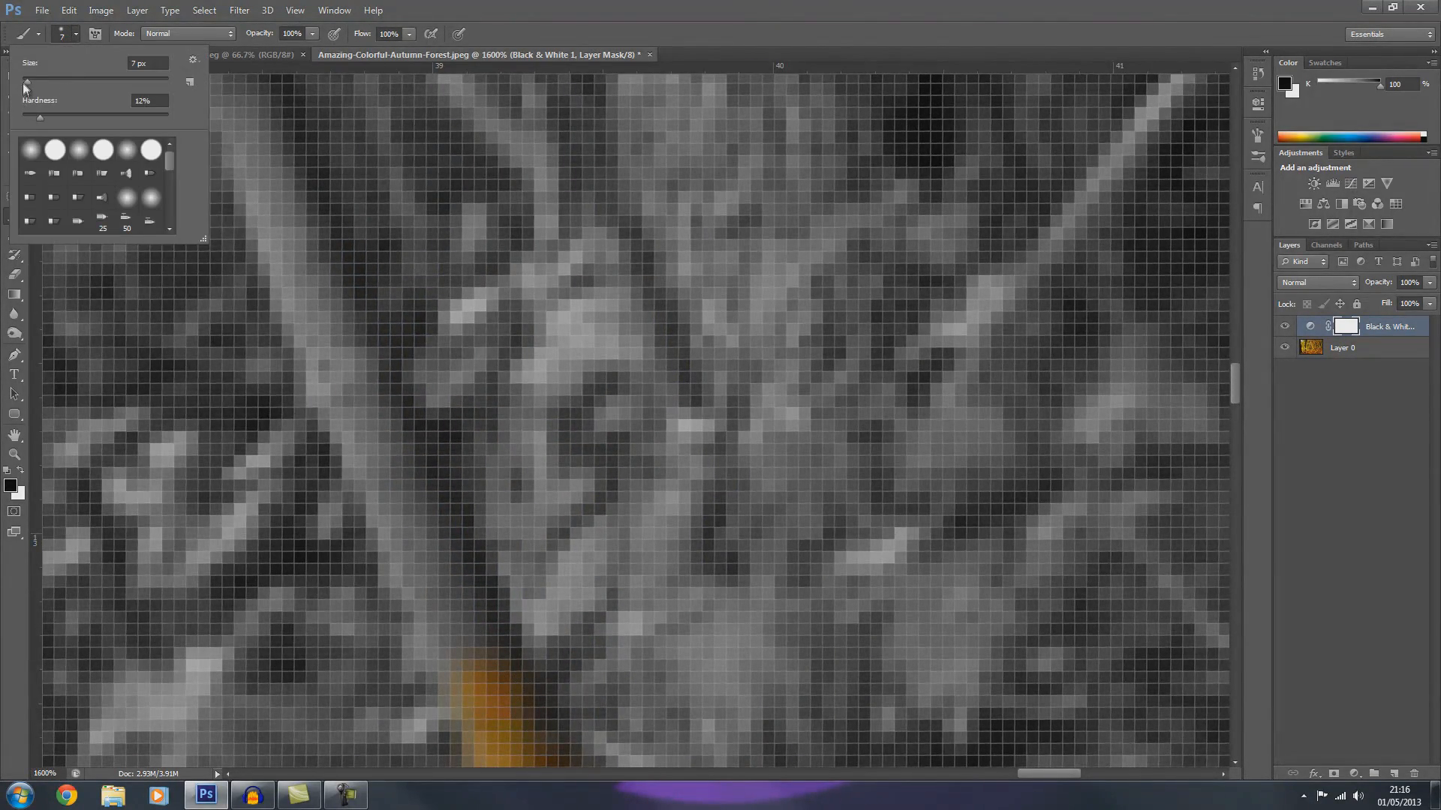
drag(27, 80, 25, 82)
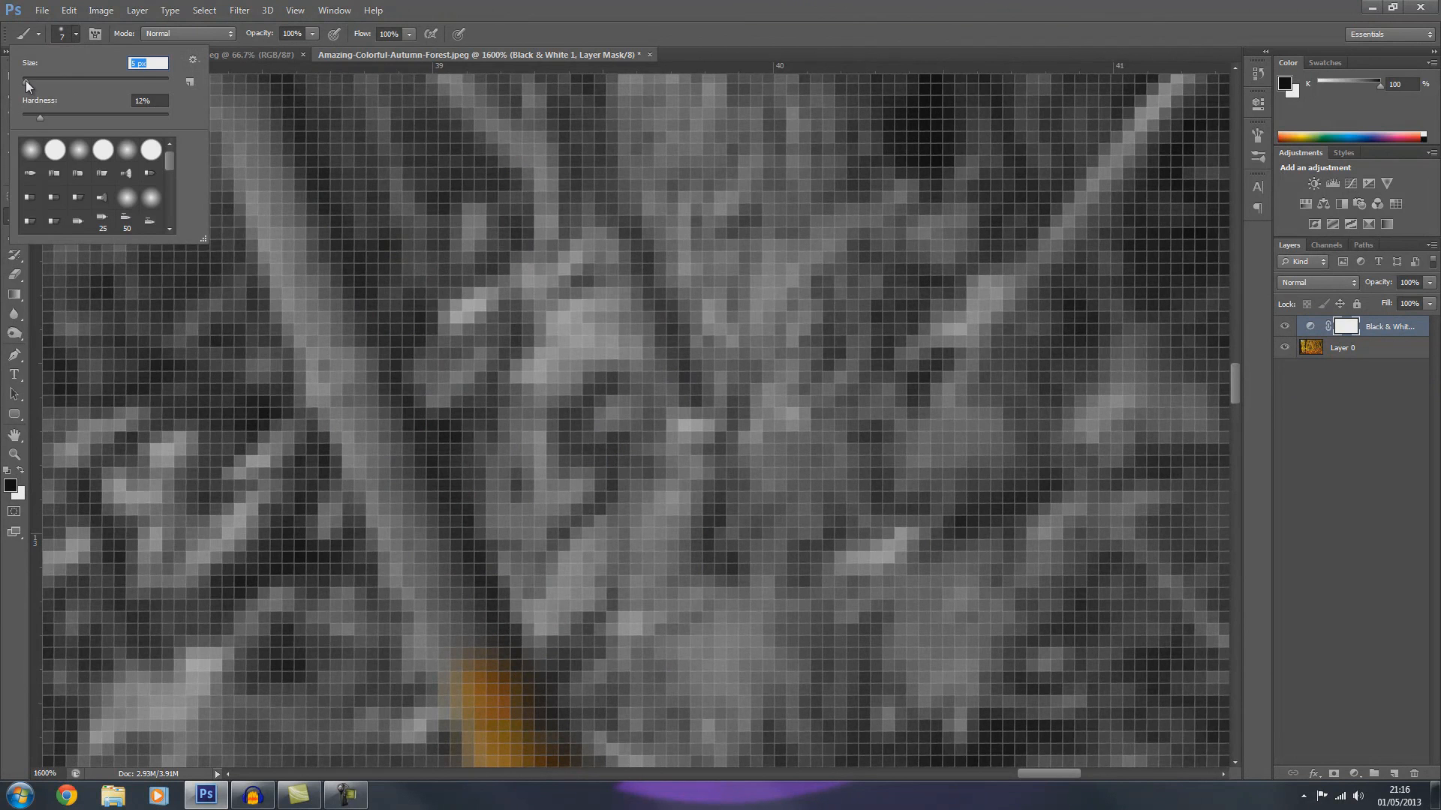
click(79, 34)
mouse_move(499, 664)
mouse_down()
mouse_move(451, 596)
mouse_move(464, 666)
mouse_move(430, 616)
mouse_move(458, 673)
mouse_move(413, 556)
mouse_move(465, 594)
mouse_move(427, 530)
mouse_move(455, 607)
mouse_move(454, 556)
mouse_move(394, 447)
mouse_move(430, 558)
mouse_move(378, 479)
mouse_move(415, 560)
mouse_move(405, 552)
mouse_move(368, 480)
mouse_move(352, 425)
mouse_move(402, 472)
mouse_move(362, 388)
mouse_move(411, 444)
mouse_move(335, 319)
mouse_up()
mouse_move(350, 441)
mouse_down()
mouse_move(296, 338)
mouse_move(300, 353)
mouse_up()
drag(1040, 773, 1000, 773)
drag(1238, 383, 1236, 366)
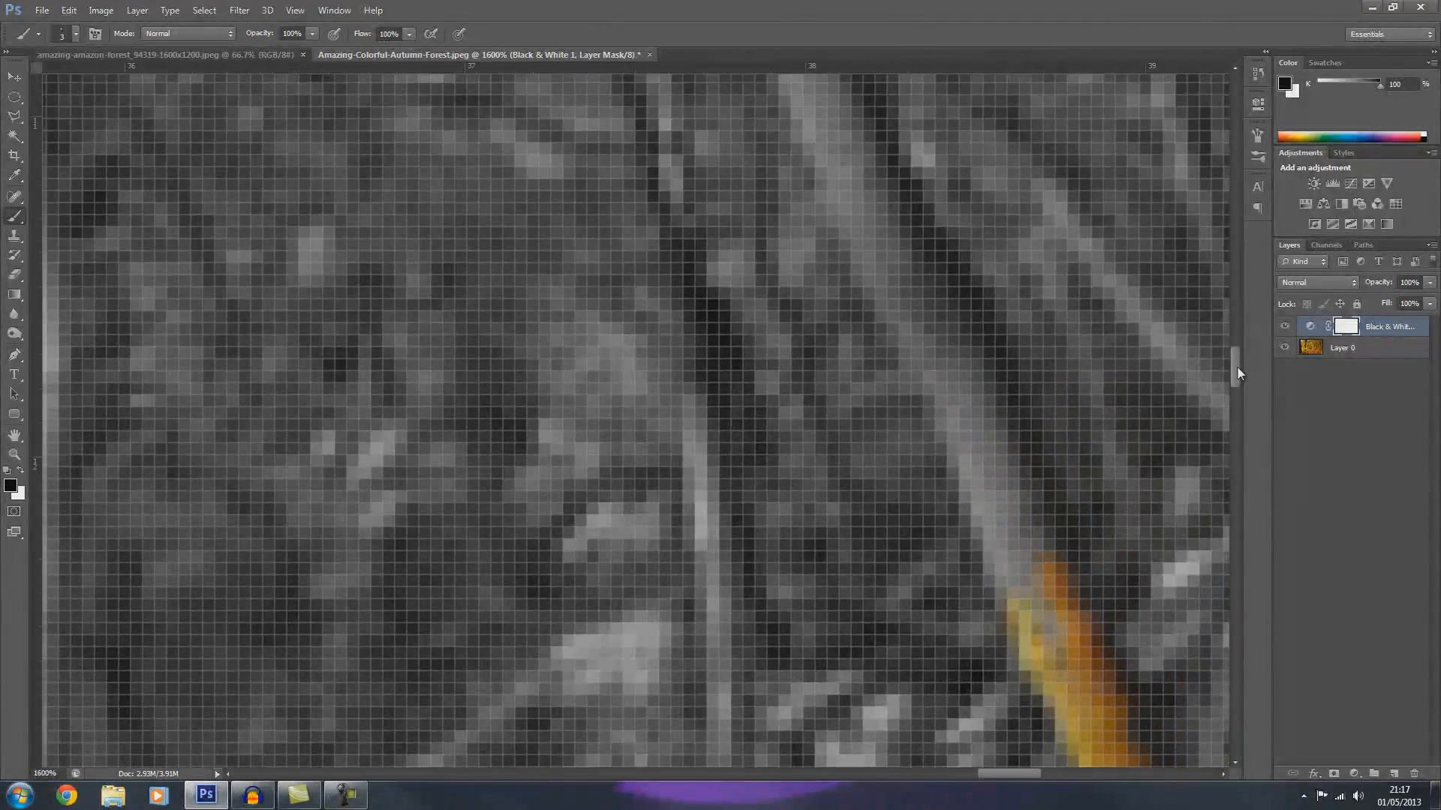
mouse_move(1074, 647)
mouse_down()
mouse_move(1028, 591)
mouse_move(1018, 523)
mouse_move(1035, 511)
mouse_move(939, 336)
mouse_move(934, 367)
mouse_move(1016, 516)
mouse_move(1018, 591)
mouse_move(935, 370)
mouse_up()
mouse_move(1026, 614)
mouse_down()
mouse_move(1076, 704)
mouse_move(968, 348)
mouse_move(922, 267)
mouse_move(905, 262)
mouse_move(937, 331)
mouse_move(877, 268)
mouse_move(936, 388)
mouse_up()
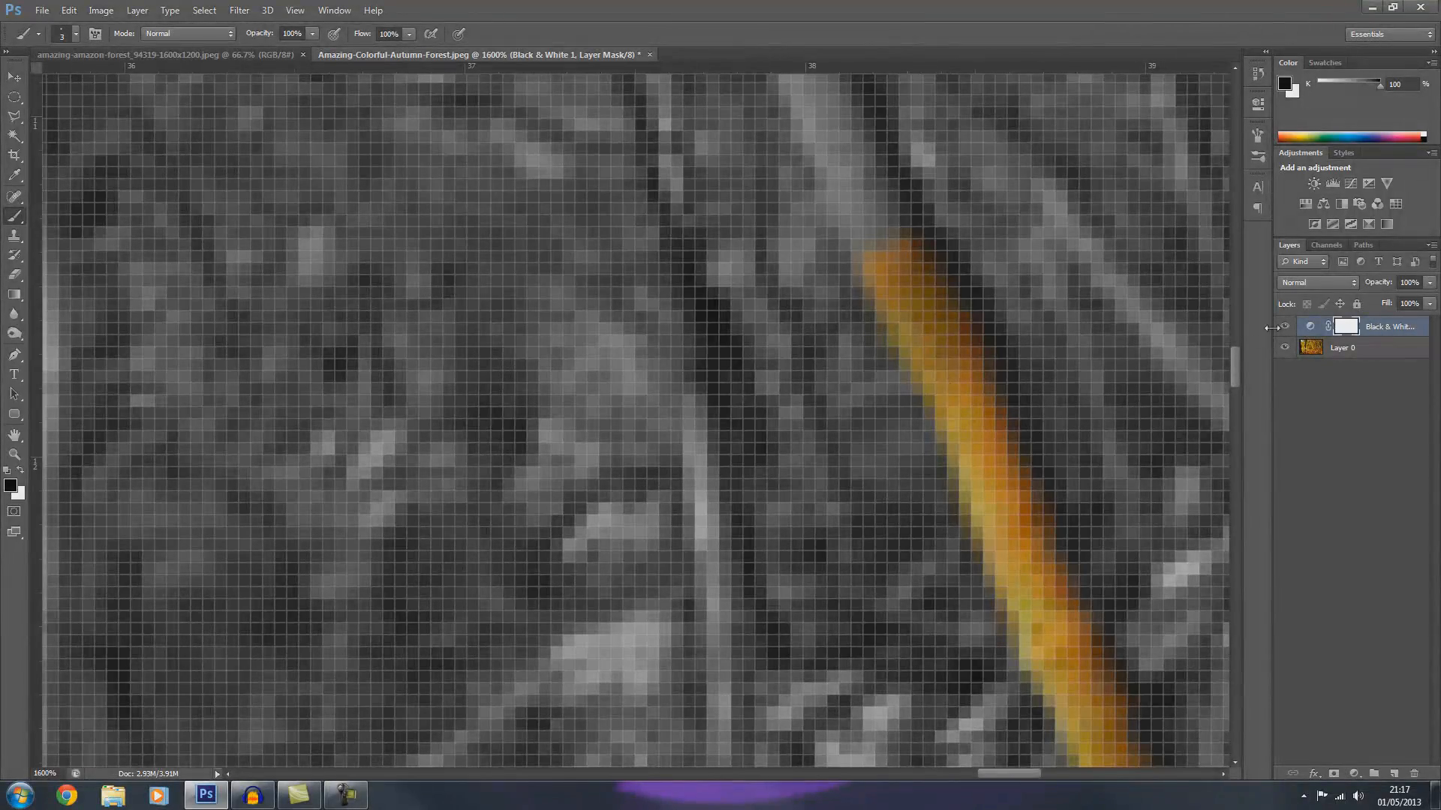
Step: Continue painting black on the mask up the leaning trunk until its color is restored to about mid-height
drag(1236, 367, 1236, 339)
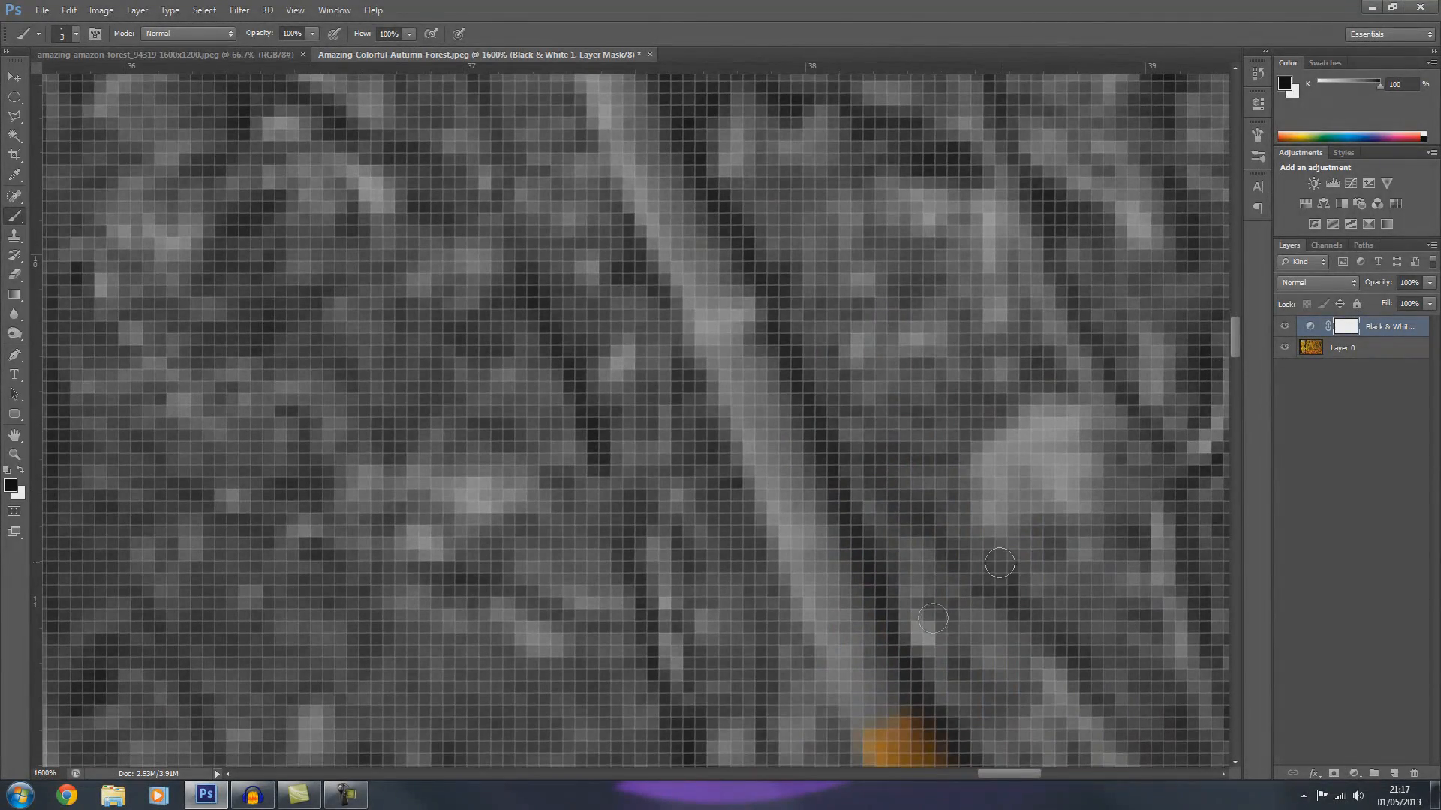
mouse_move(912, 726)
mouse_down()
mouse_move(823, 503)
mouse_move(815, 541)
mouse_move(895, 707)
mouse_move(887, 726)
mouse_move(847, 693)
mouse_move(800, 599)
mouse_move(784, 529)
mouse_move(862, 680)
mouse_move(843, 528)
mouse_move(739, 279)
mouse_up()
mouse_move(728, 266)
mouse_down()
mouse_move(741, 343)
mouse_move(700, 286)
mouse_move(699, 313)
mouse_move(790, 534)
mouse_move(803, 481)
mouse_move(741, 350)
mouse_move(791, 513)
mouse_move(756, 374)
mouse_move(730, 342)
mouse_move(733, 398)
mouse_move(750, 382)
mouse_move(727, 248)
mouse_move(644, 139)
mouse_move(709, 281)
mouse_move(676, 269)
mouse_move(629, 178)
mouse_move(613, 105)
mouse_up()
drag(1236, 339, 1237, 307)
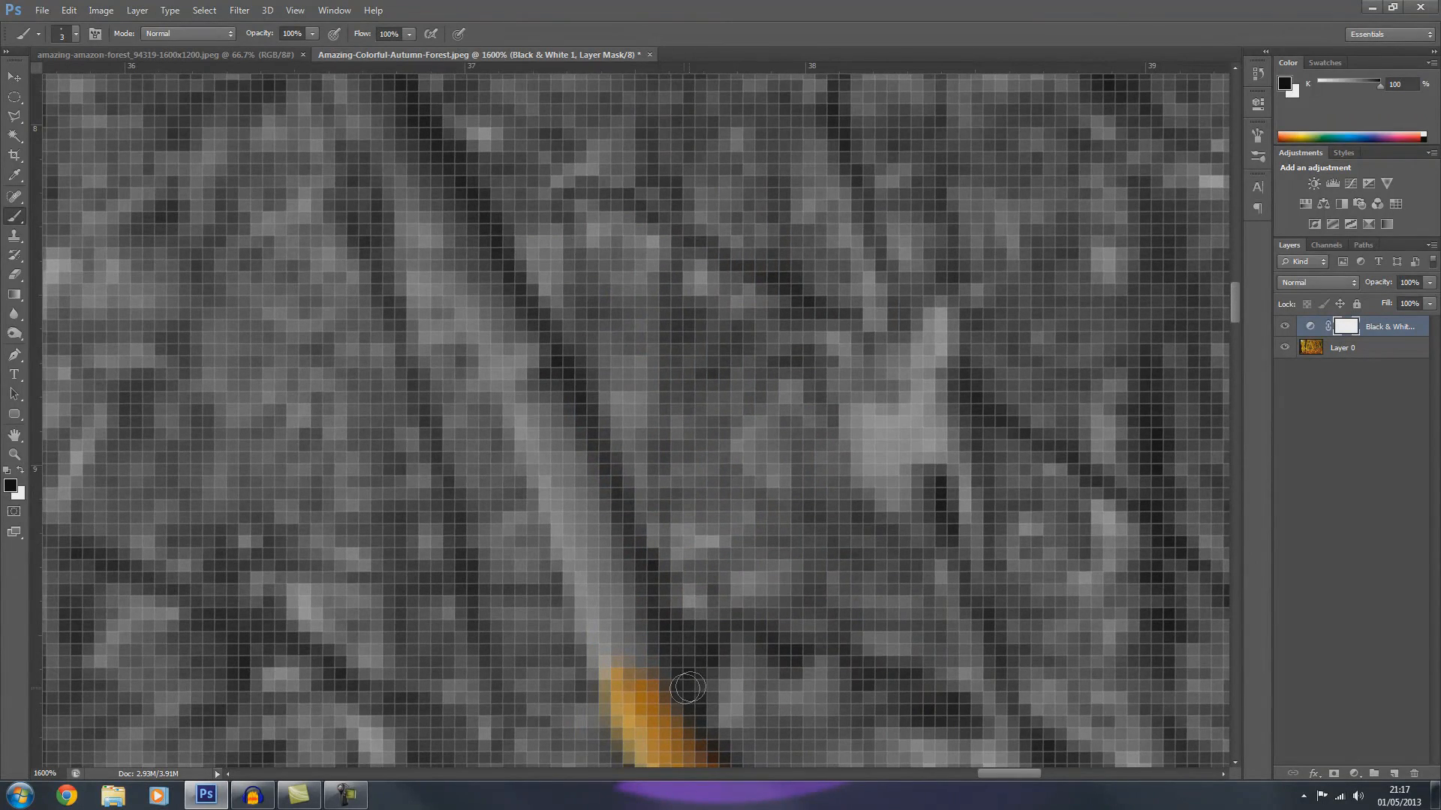
mouse_move(661, 686)
mouse_down()
mouse_move(599, 502)
mouse_move(574, 480)
mouse_move(622, 673)
mouse_move(600, 653)
mouse_move(538, 482)
mouse_move(519, 396)
mouse_move(539, 385)
mouse_move(553, 385)
mouse_move(589, 456)
mouse_move(594, 485)
mouse_move(542, 406)
mouse_move(581, 508)
mouse_up()
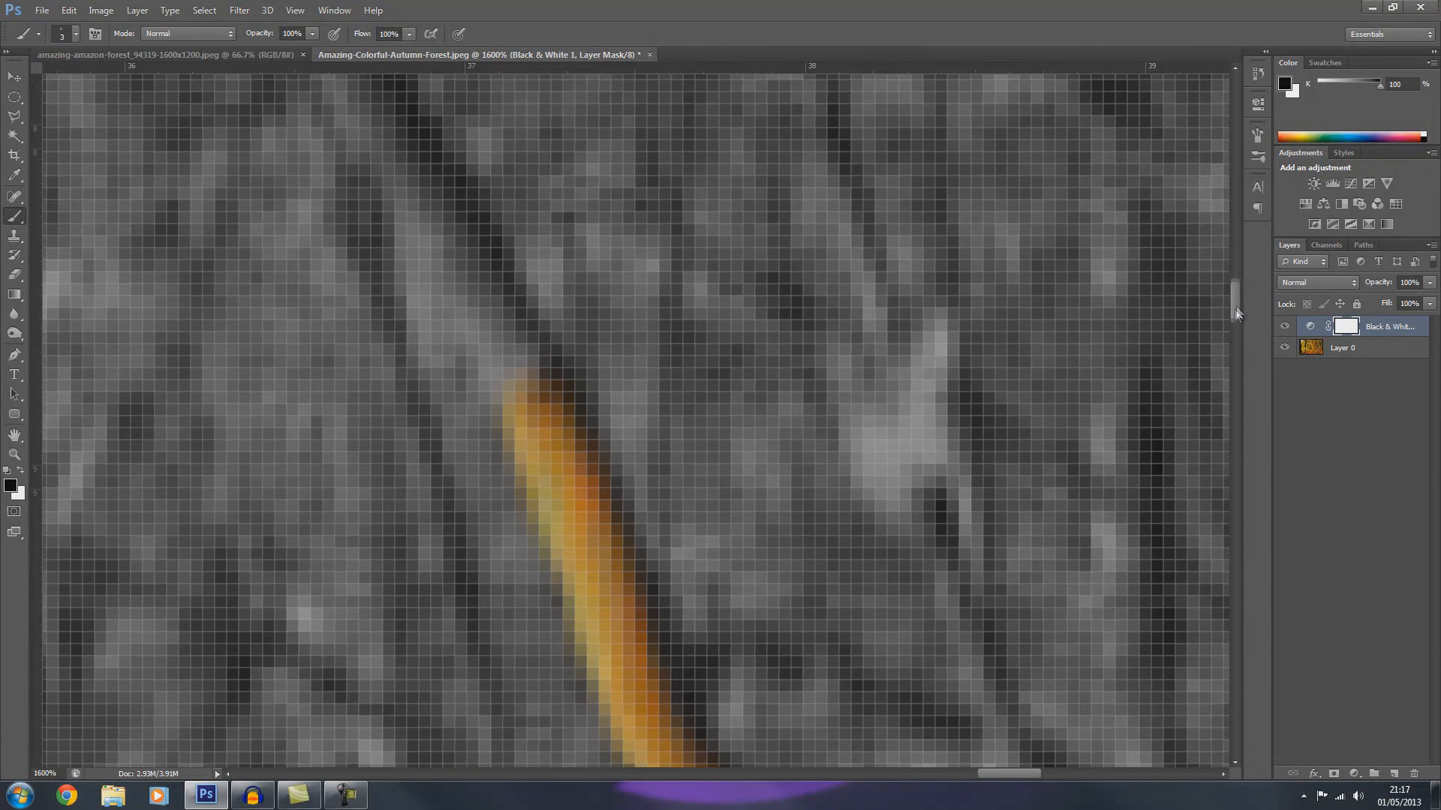
drag(1235, 309, 1235, 302)
mouse_move(530, 483)
mouse_down()
mouse_move(401, 264)
mouse_move(494, 491)
mouse_move(504, 434)
mouse_move(480, 426)
mouse_move(554, 510)
mouse_move(443, 347)
mouse_up()
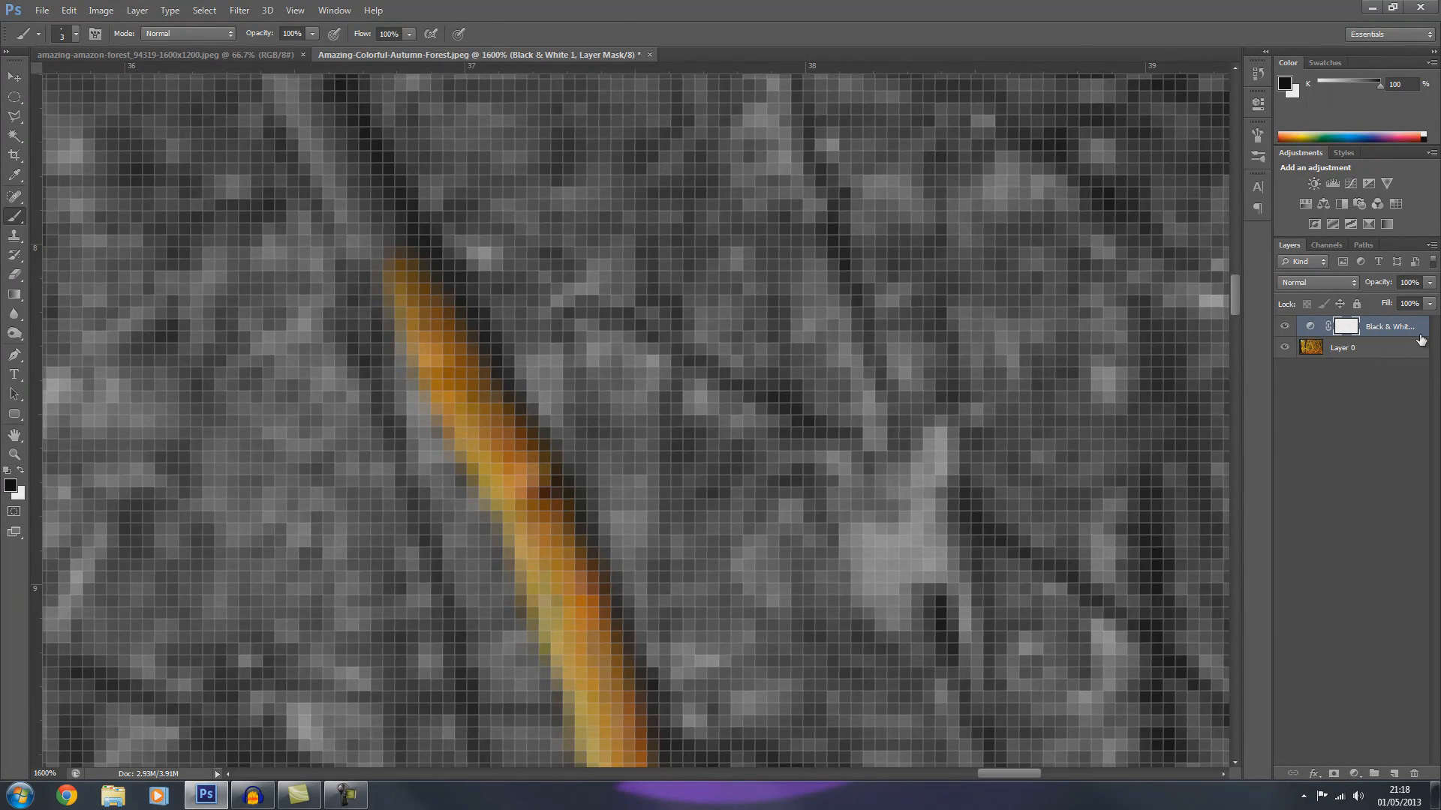
key(ctrl+minus)
key(ctrl+minus)
key(ctrl+minus)
key(ctrl+minus)
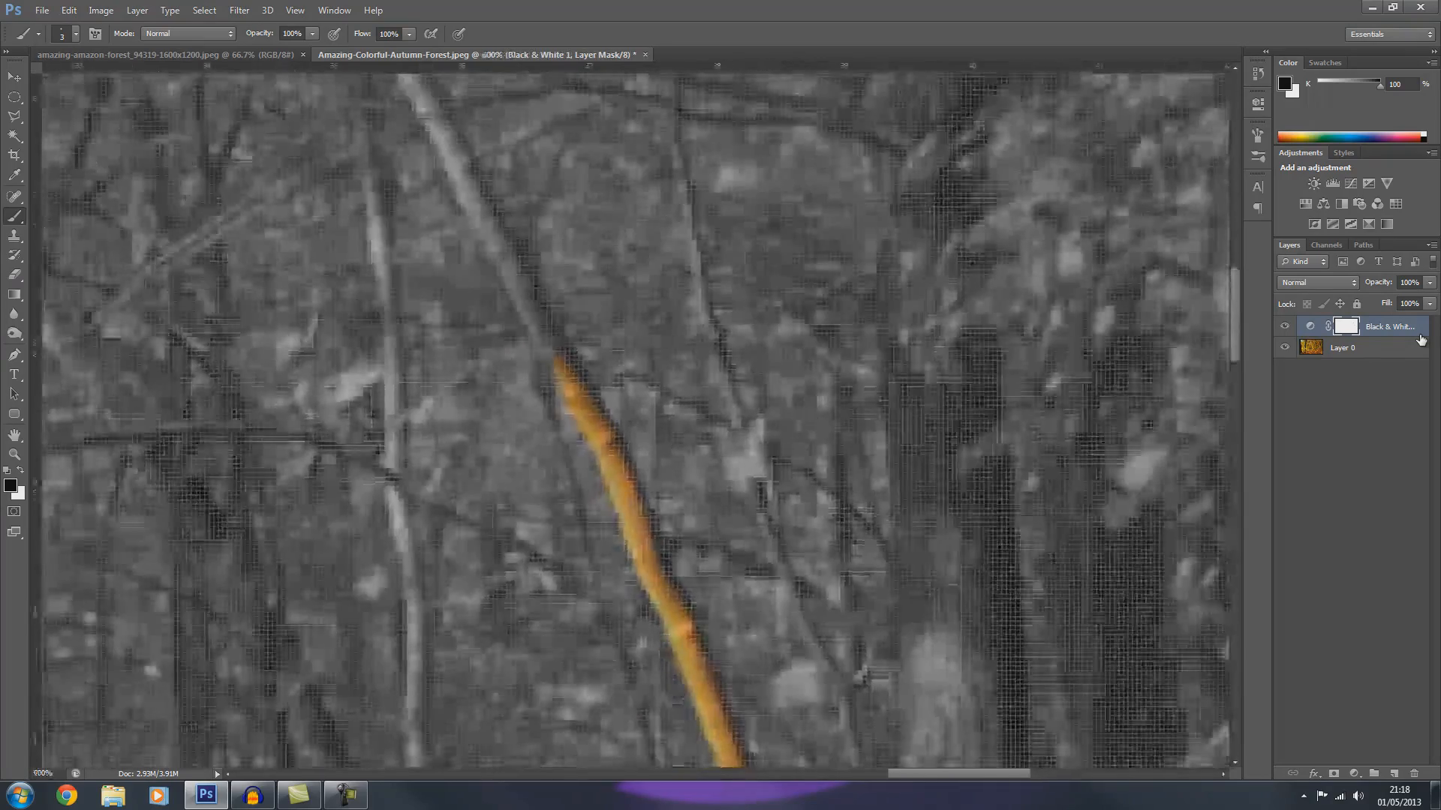
key(ctrl+minus)
key(ctrl+minus)
key(ctrl+minus)
key(ctrl+minus)
key(ctrl+minus)
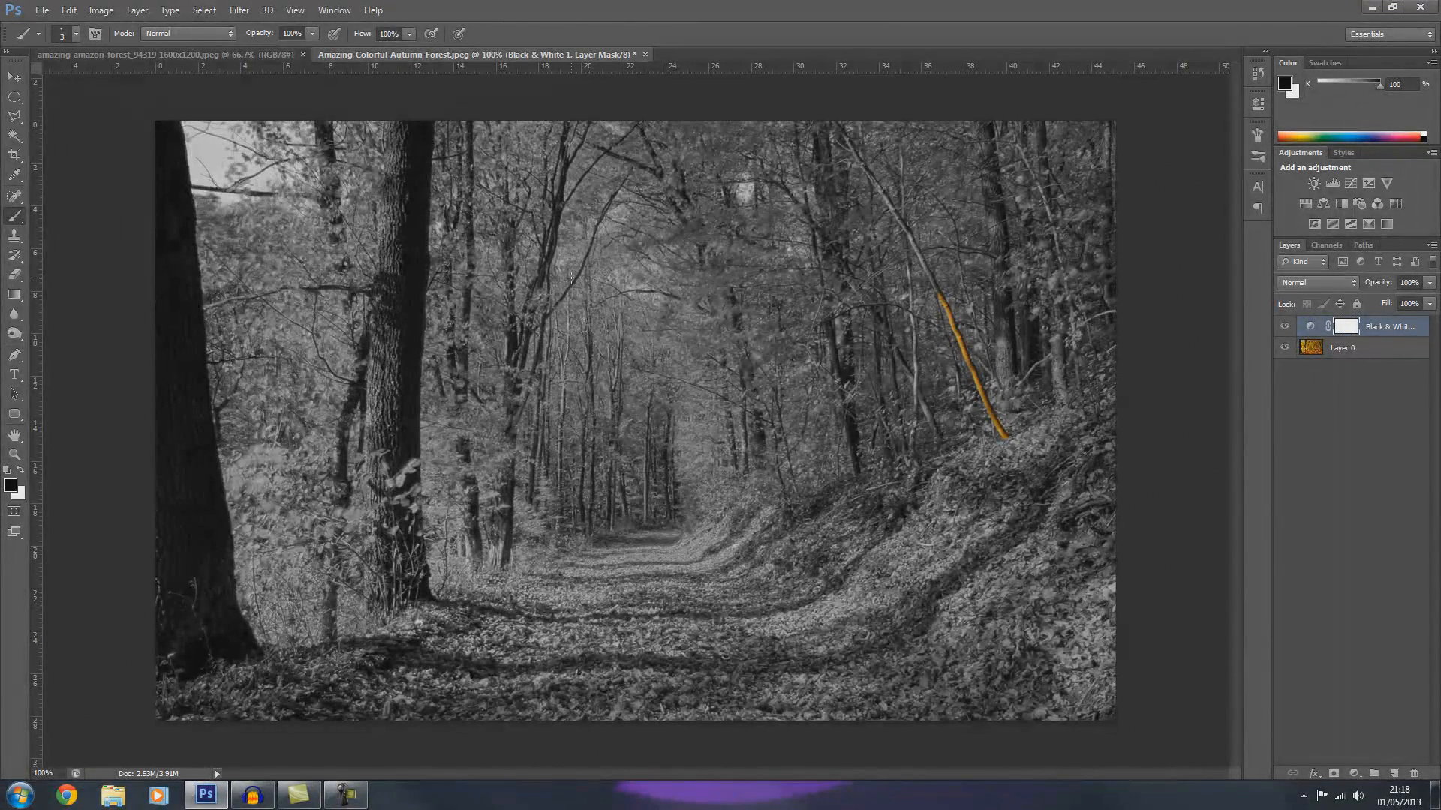
Step: Paint short vertical black strokes on the mask to restore color on parts of the thin background trunks left of the photo's center
key(ctrl+plus)
key(ctrl+plus)
key(ctrl+plus)
key(ctrl+plus)
key(ctrl+plus)
key(ctrl+plus)
key(ctrl+plus)
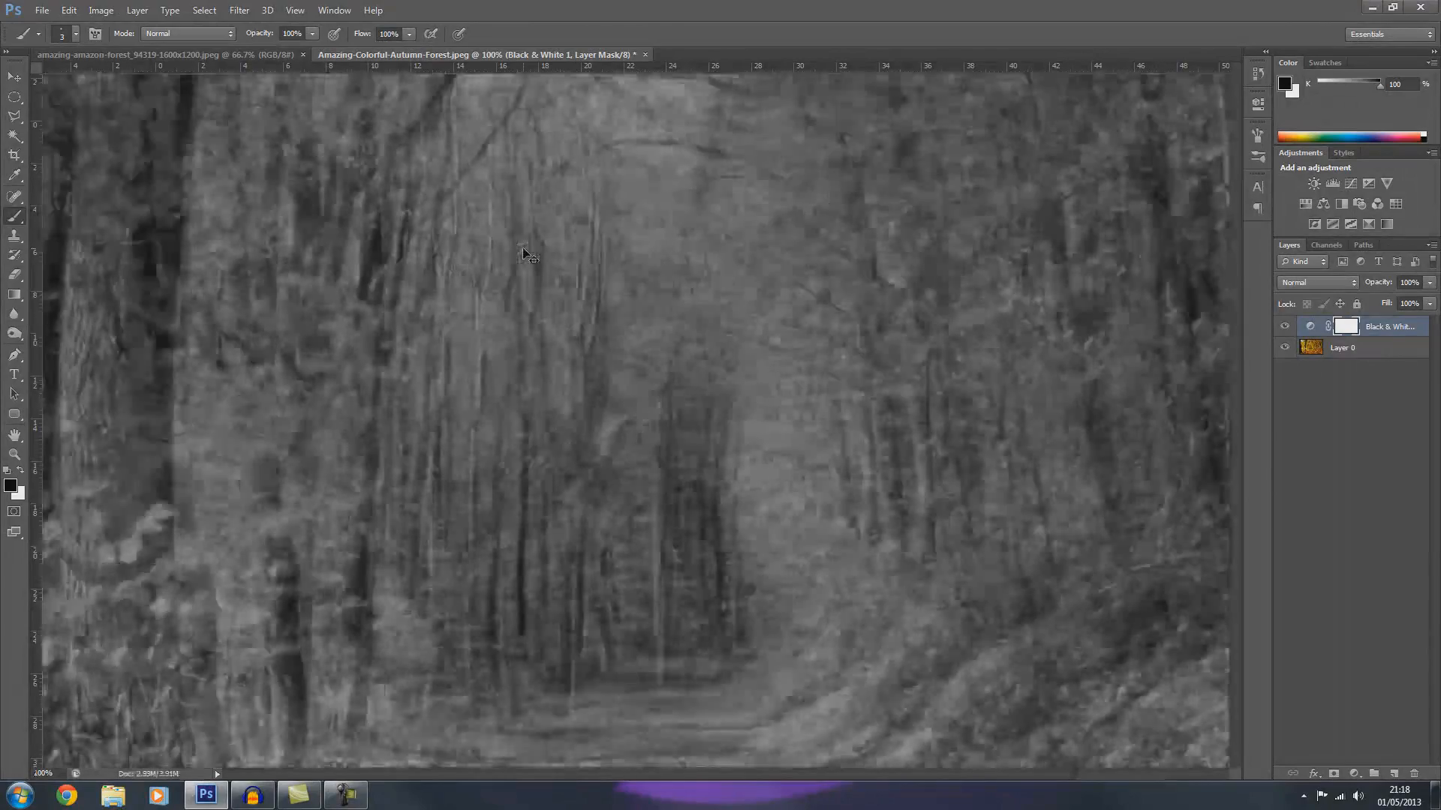
key(ctrl+plus)
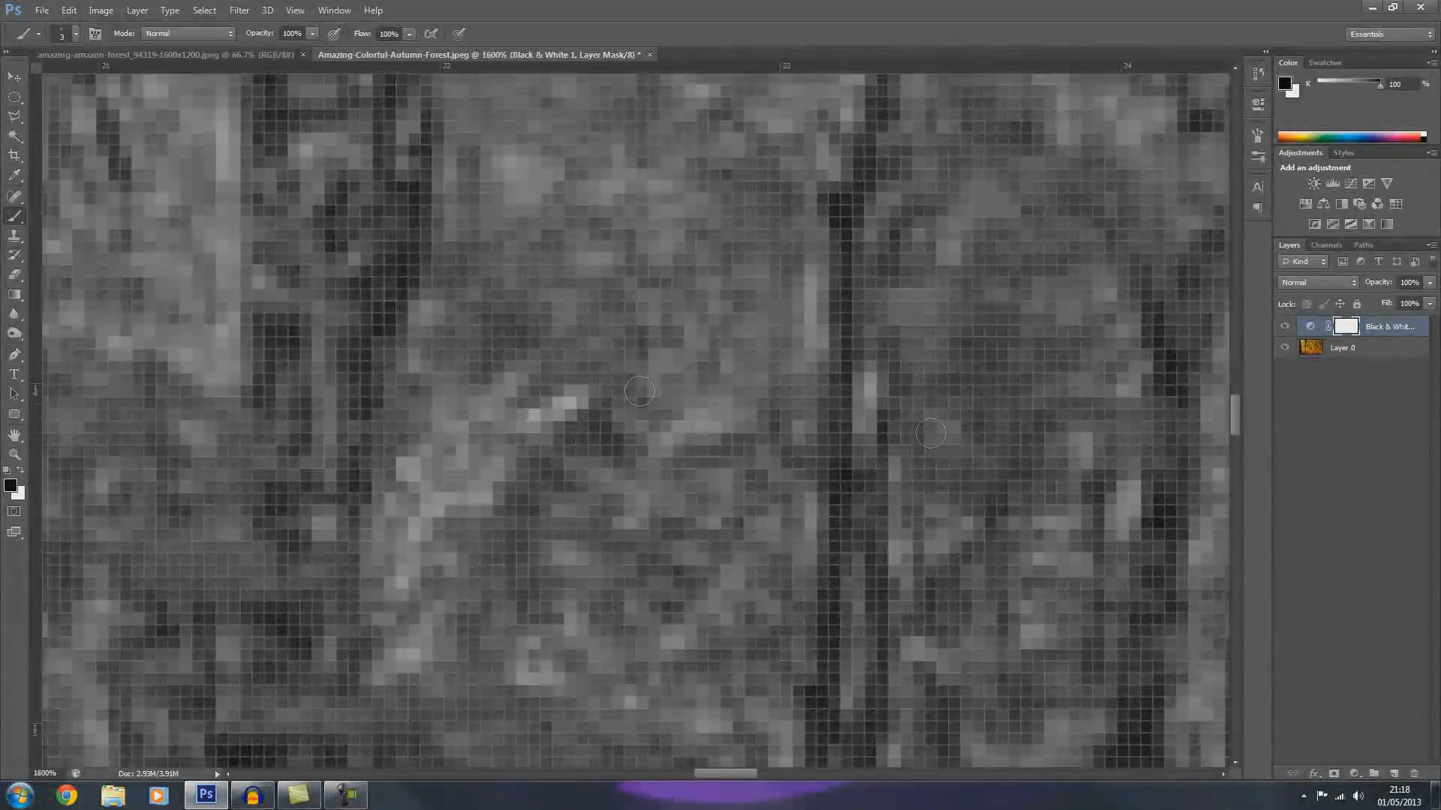
drag(1235, 419, 1248, 344)
drag(699, 773, 654, 763)
mouse_move(895, 559)
mouse_down()
mouse_move(902, 459)
mouse_move(889, 229)
mouse_up()
mouse_move(169, 254)
mouse_down()
mouse_move(147, 331)
mouse_move(160, 355)
mouse_move(140, 486)
mouse_up()
key(ctrl+minus)
key(ctrl+minus)
key(ctrl+minus)
key(ctrl+minus)
key(ctrl+minus)
key(ctrl+minus)
key(ctrl+minus)
key(ctrl+minus)
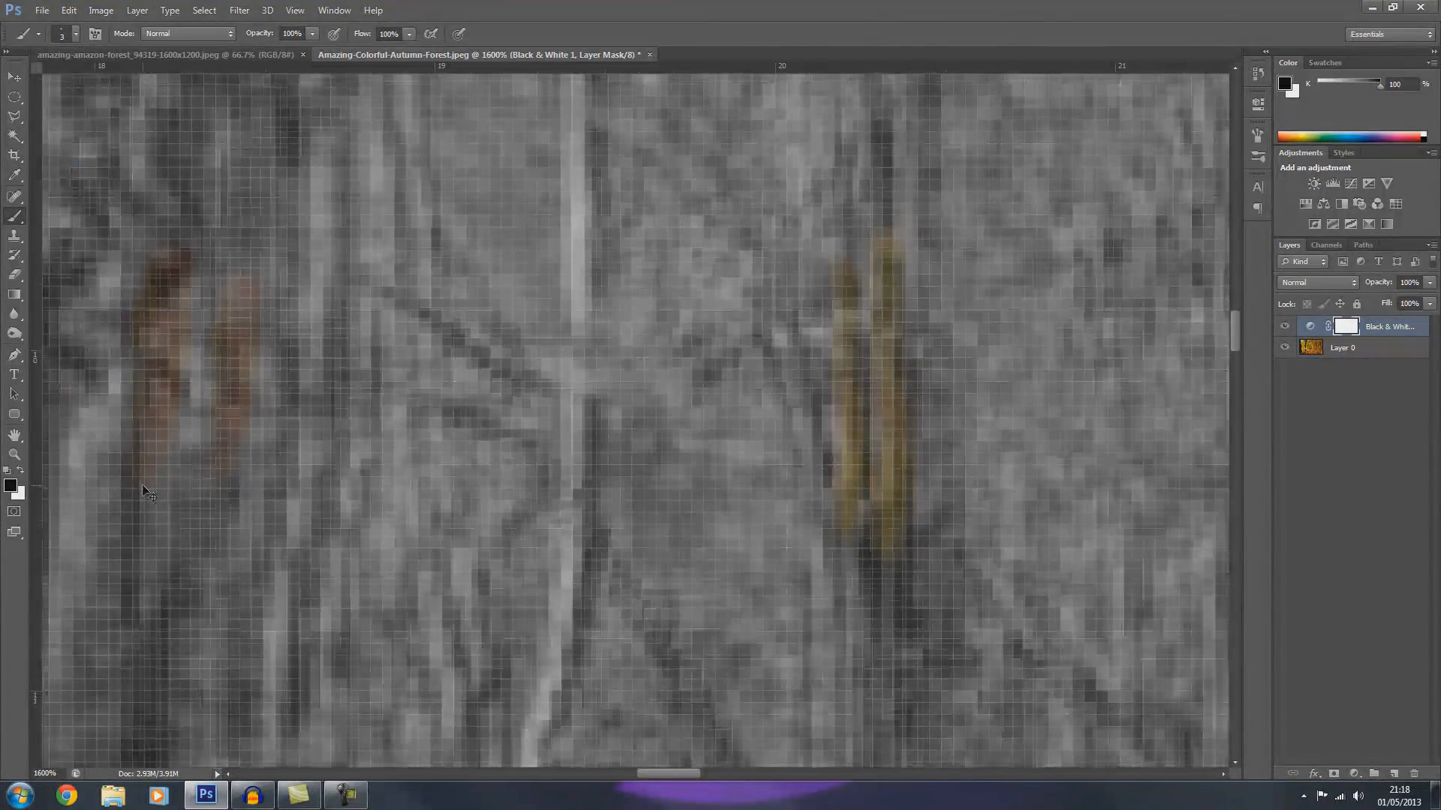
Step: Delete the Black & White adjustment layer so only the original color photo layer is left, and switch to the Move tool
key(ctrl+minus)
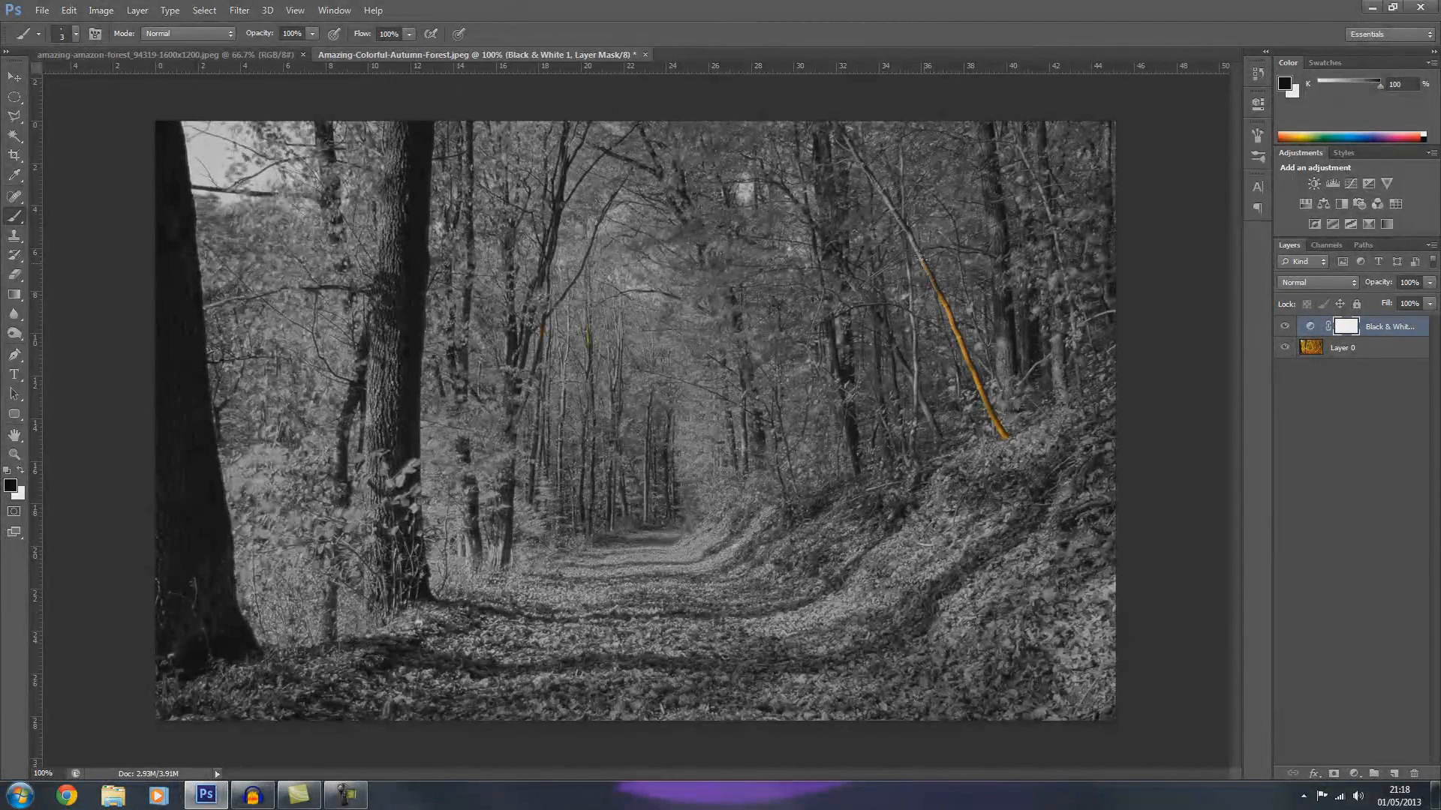
drag(889, 206, 866, 174)
key(Delete)
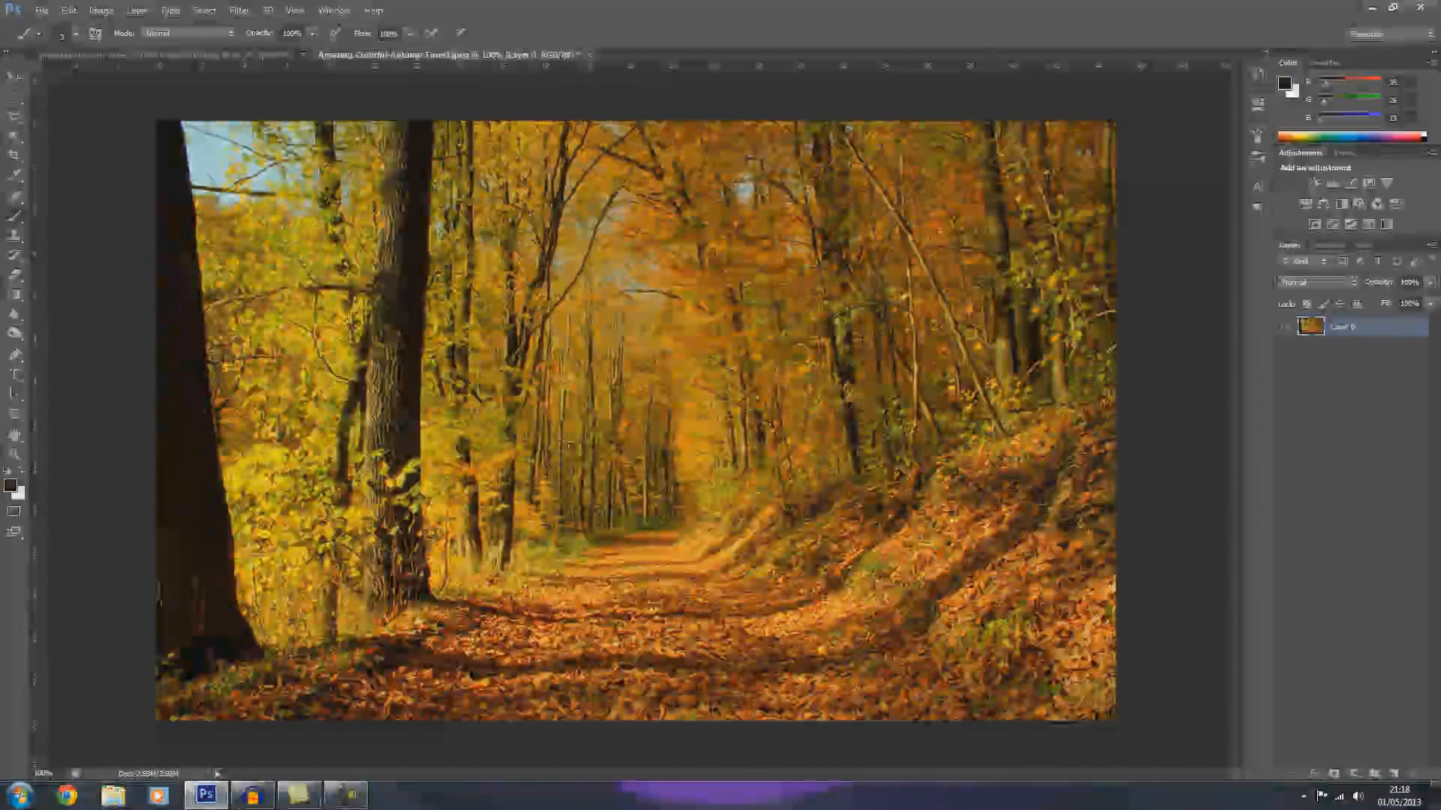
click(18, 81)
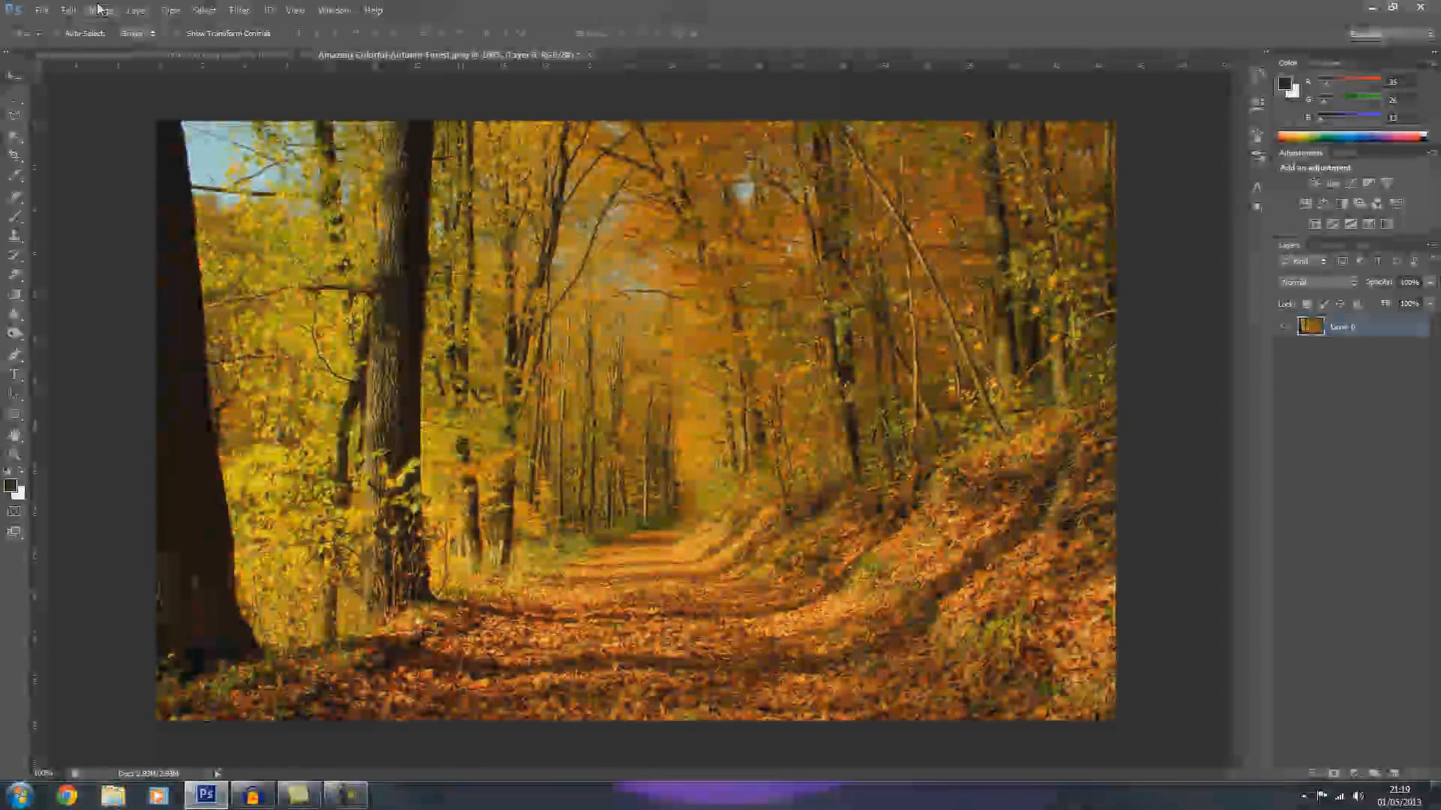
Step: Add a new empty layer above the photo and merge it down into the photo layer
click(101, 10)
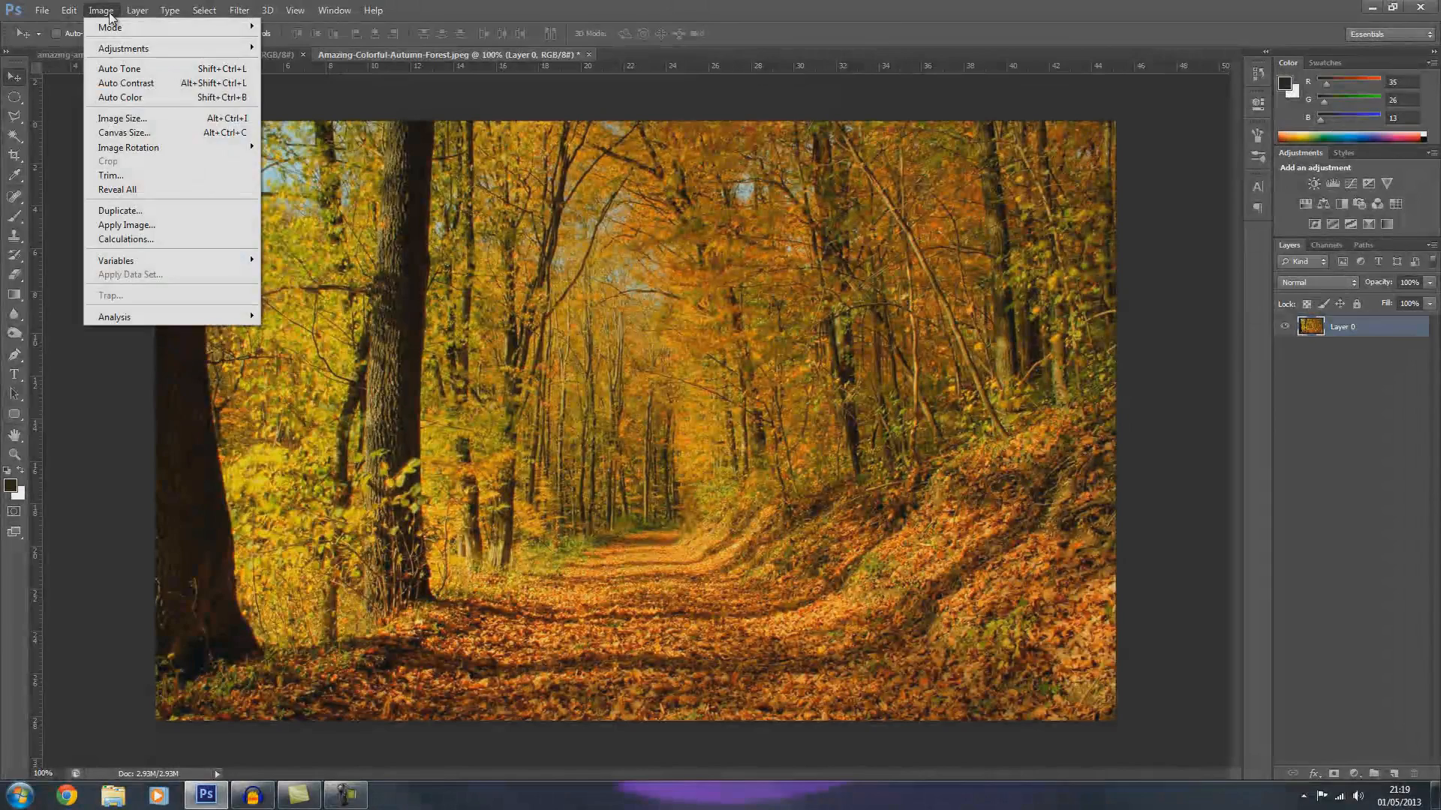
mouse_move(124, 48)
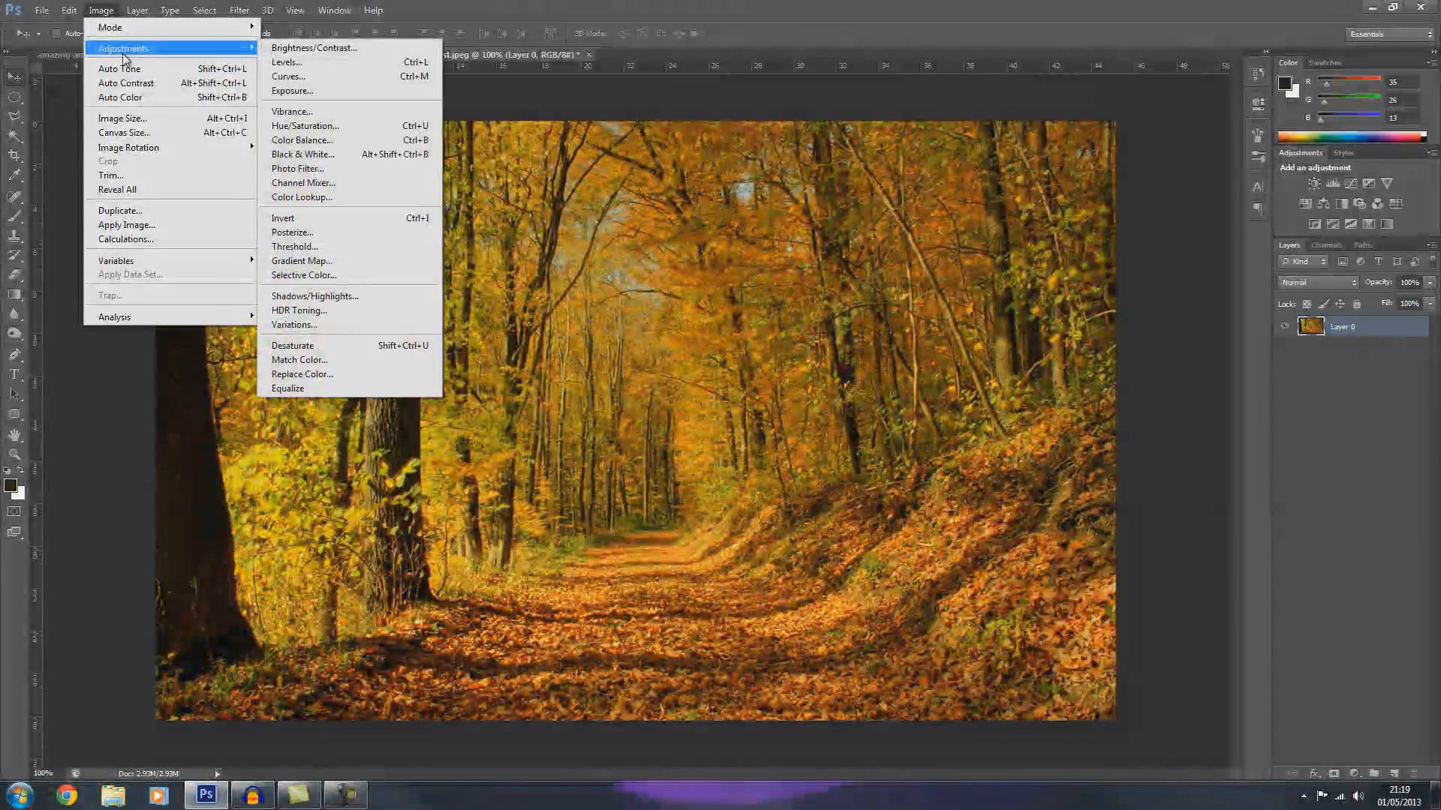
click(1388, 336)
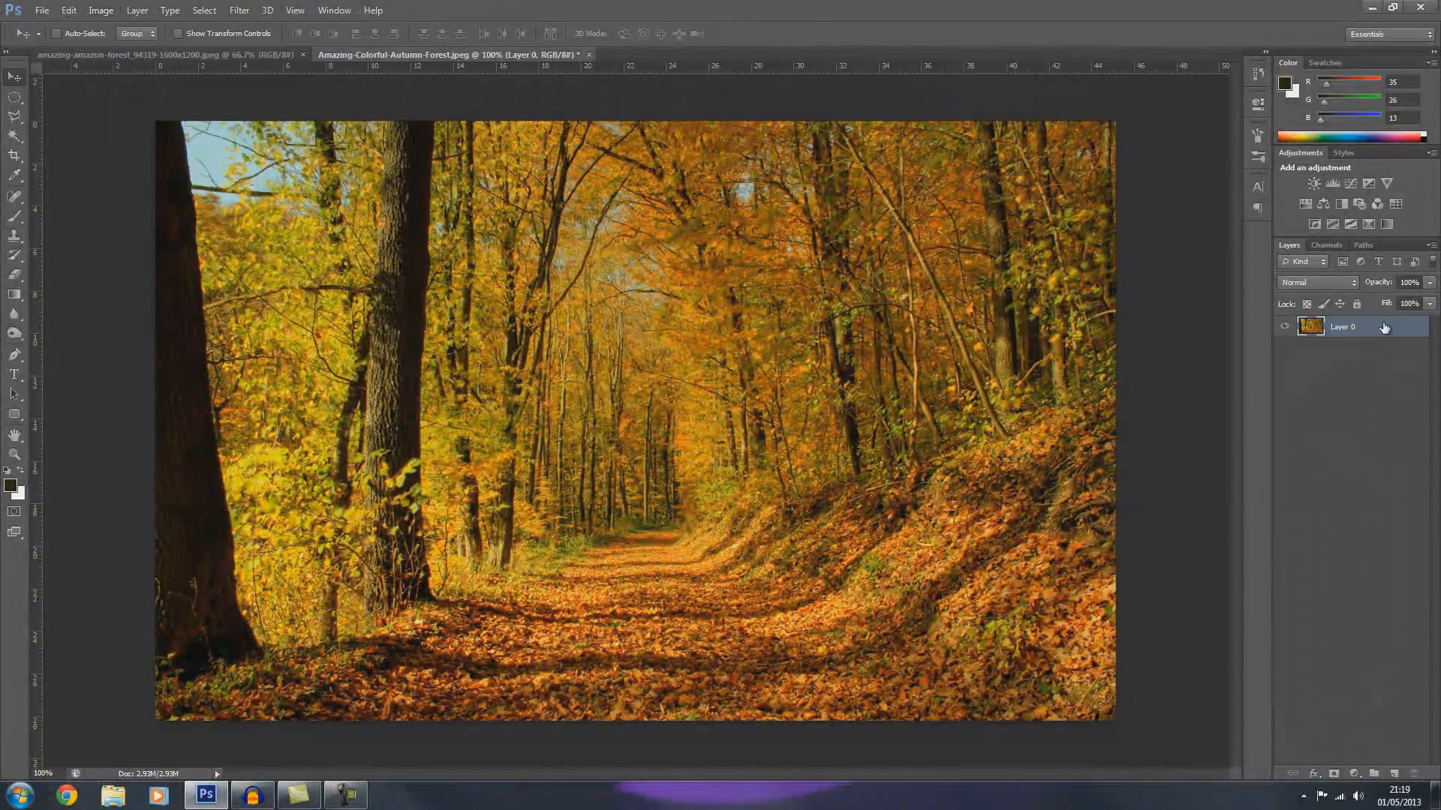
click(1393, 773)
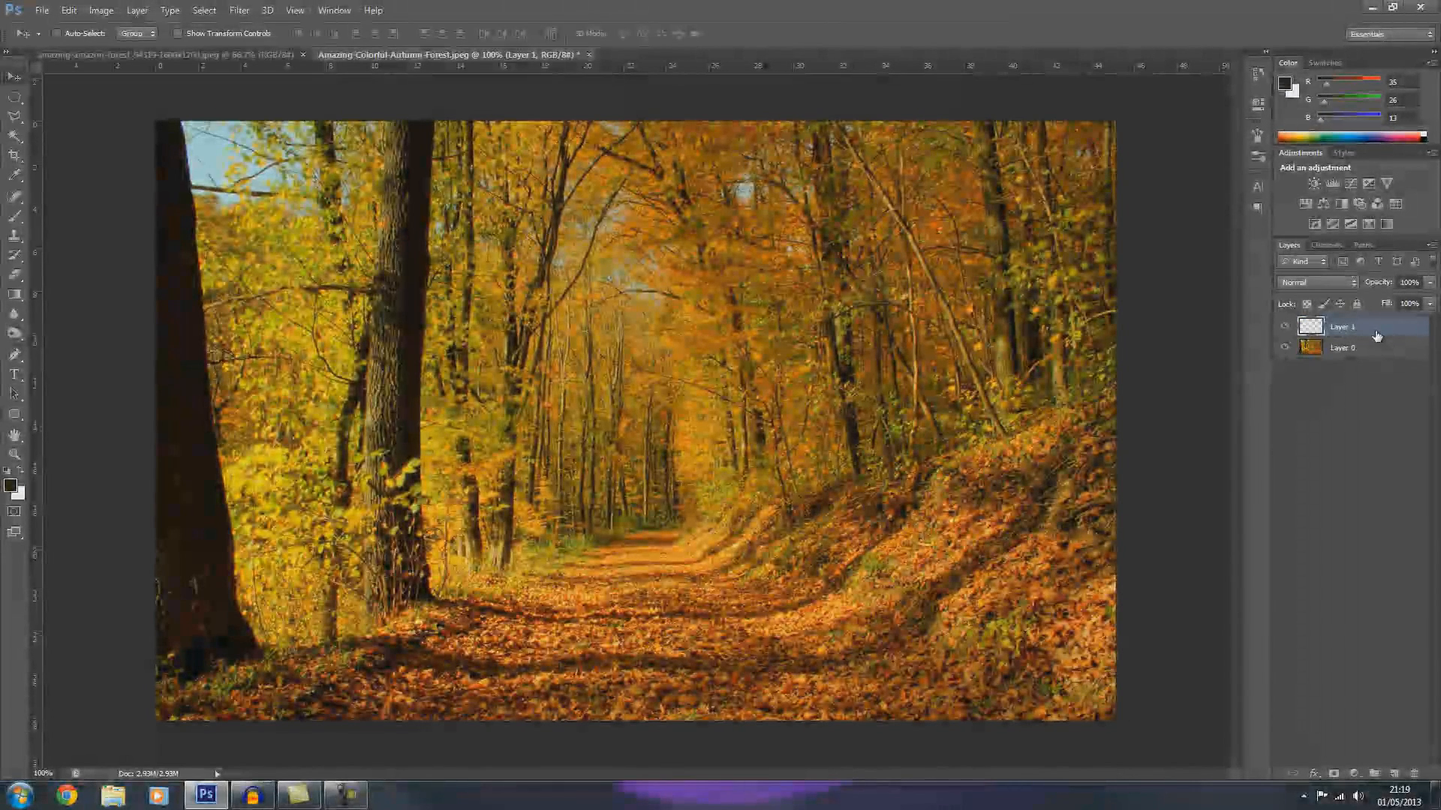
key(ctrl+e)
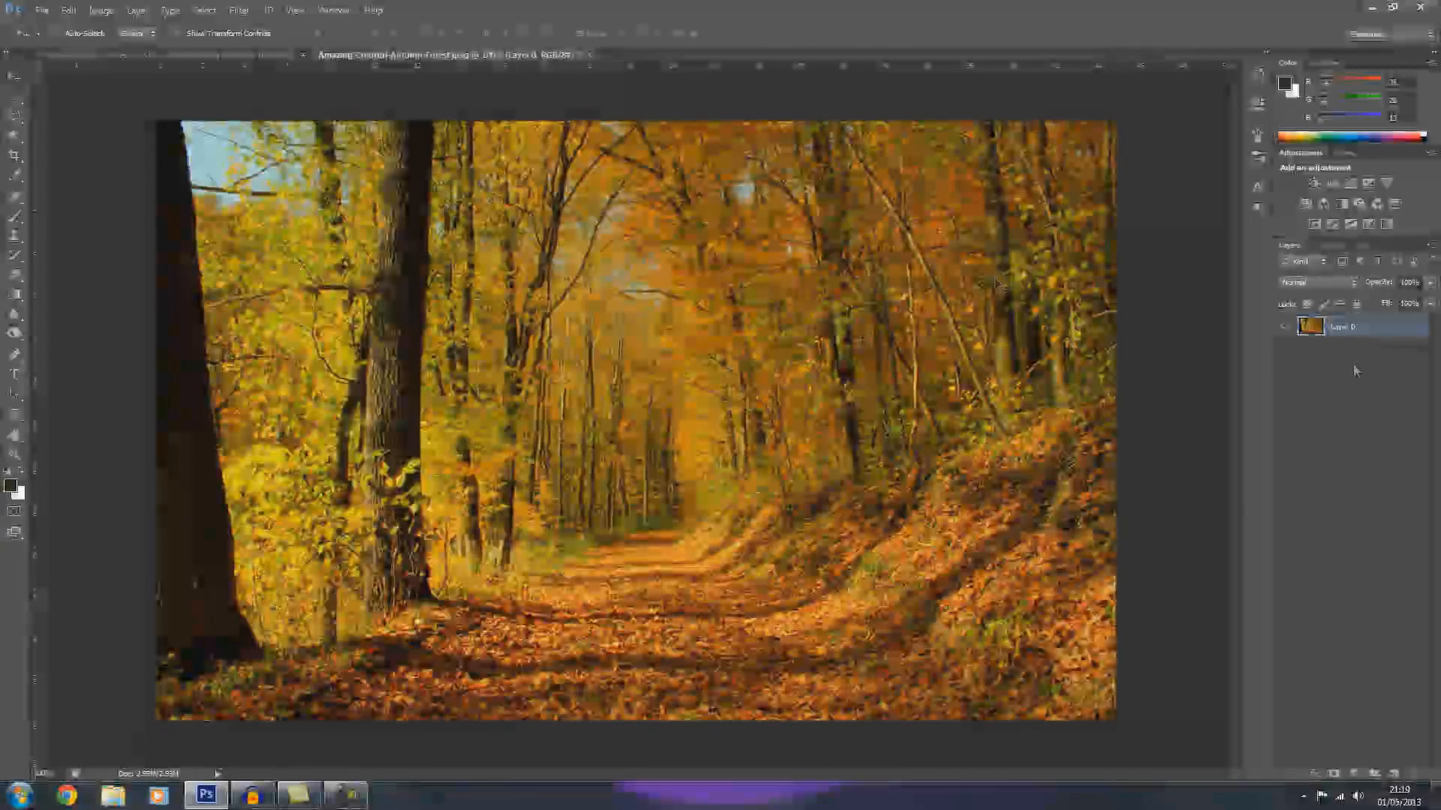
Step: Apply a Hue/Saturation adjustment to the photo layer with Saturation -47 and Lightness -12
click(100, 11)
mouse_move(124, 48)
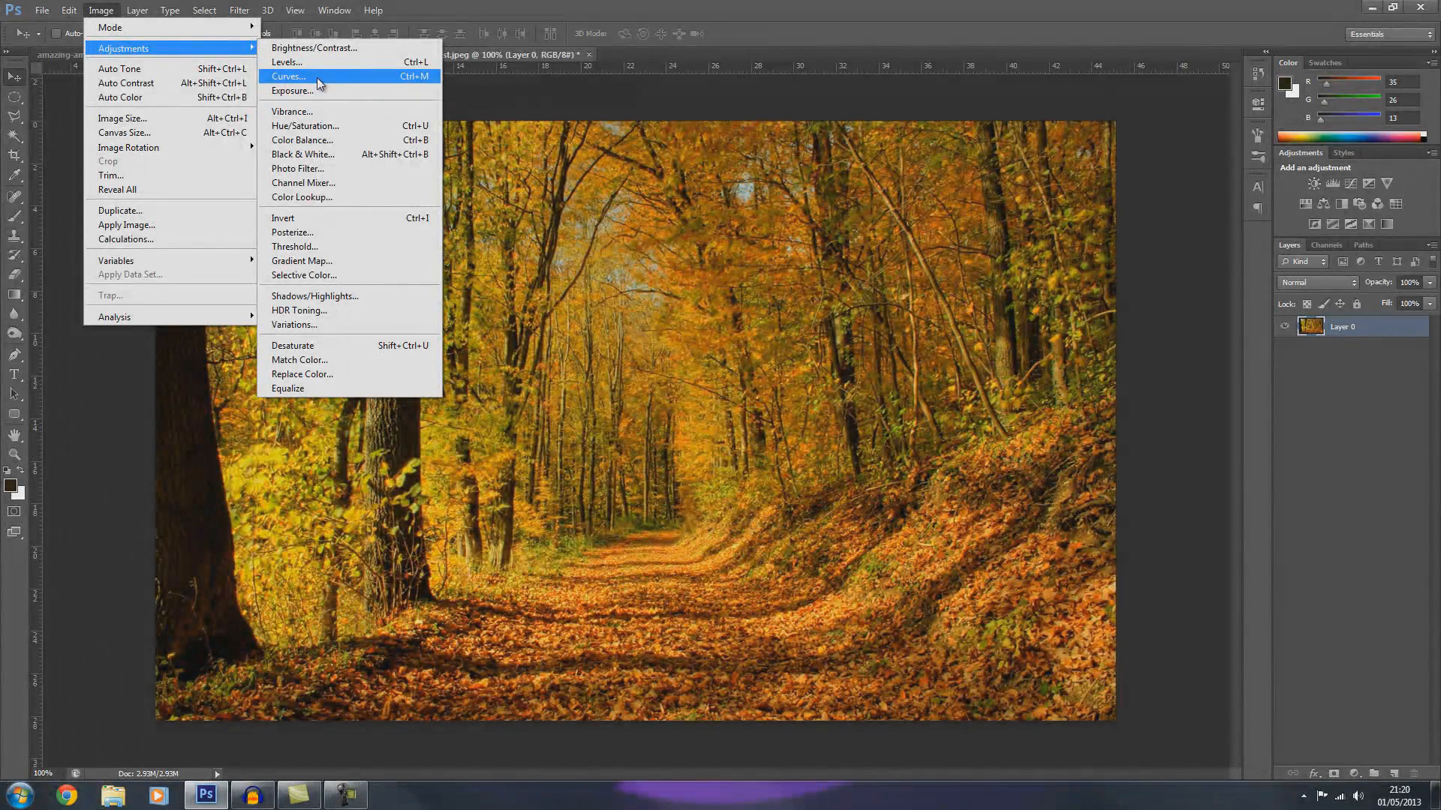
click(327, 127)
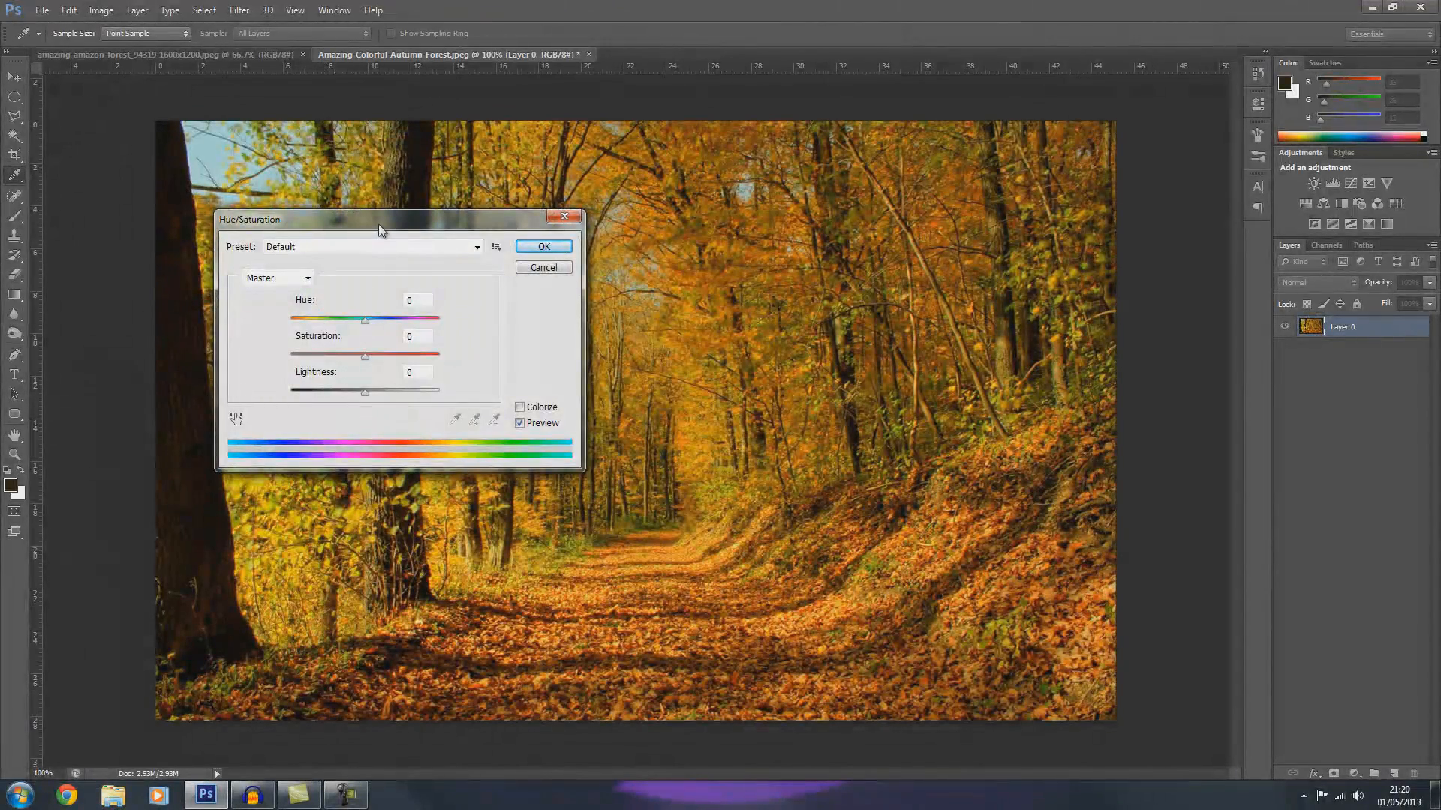
drag(378, 224, 377, 138)
drag(363, 270, 460, 297)
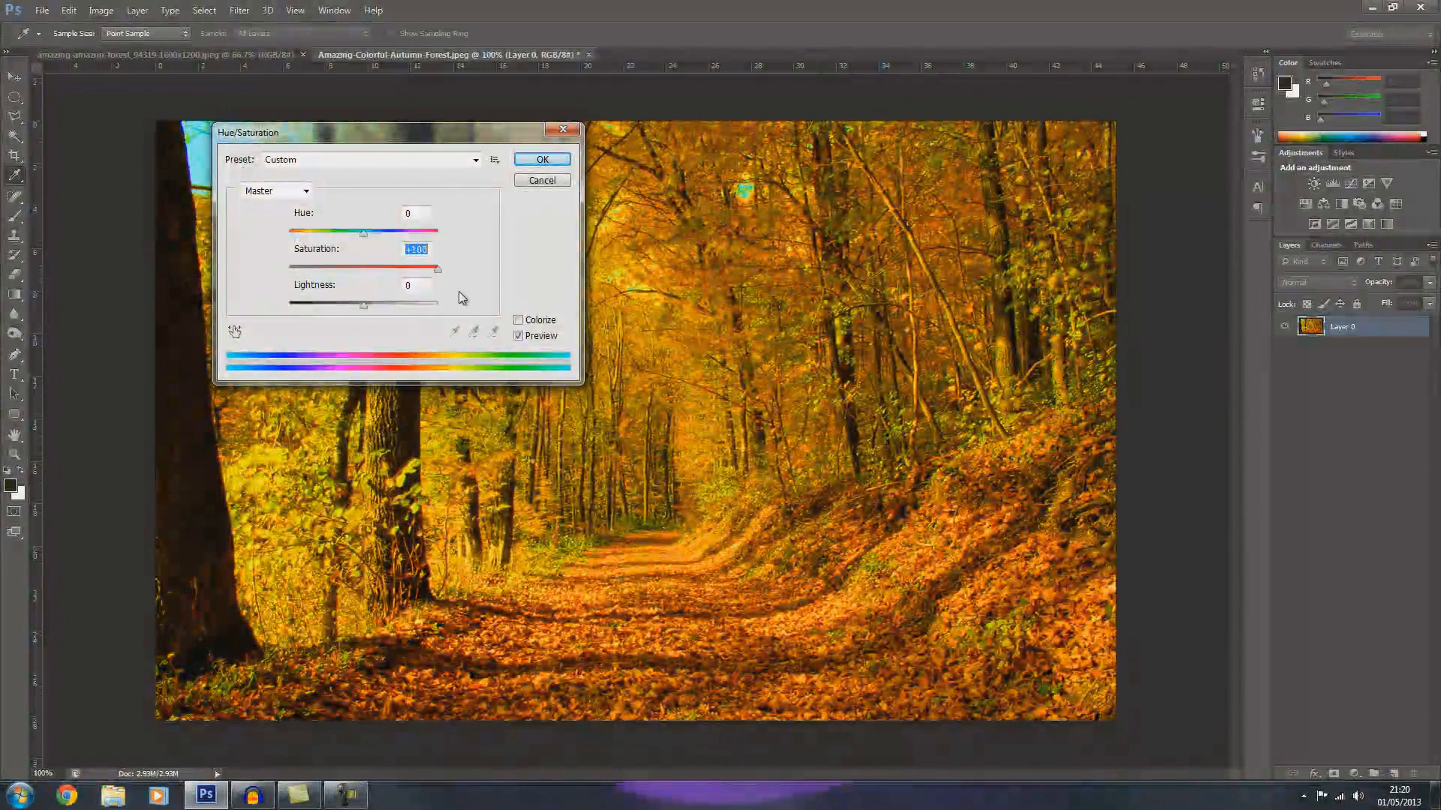
drag(460, 292, 356, 309)
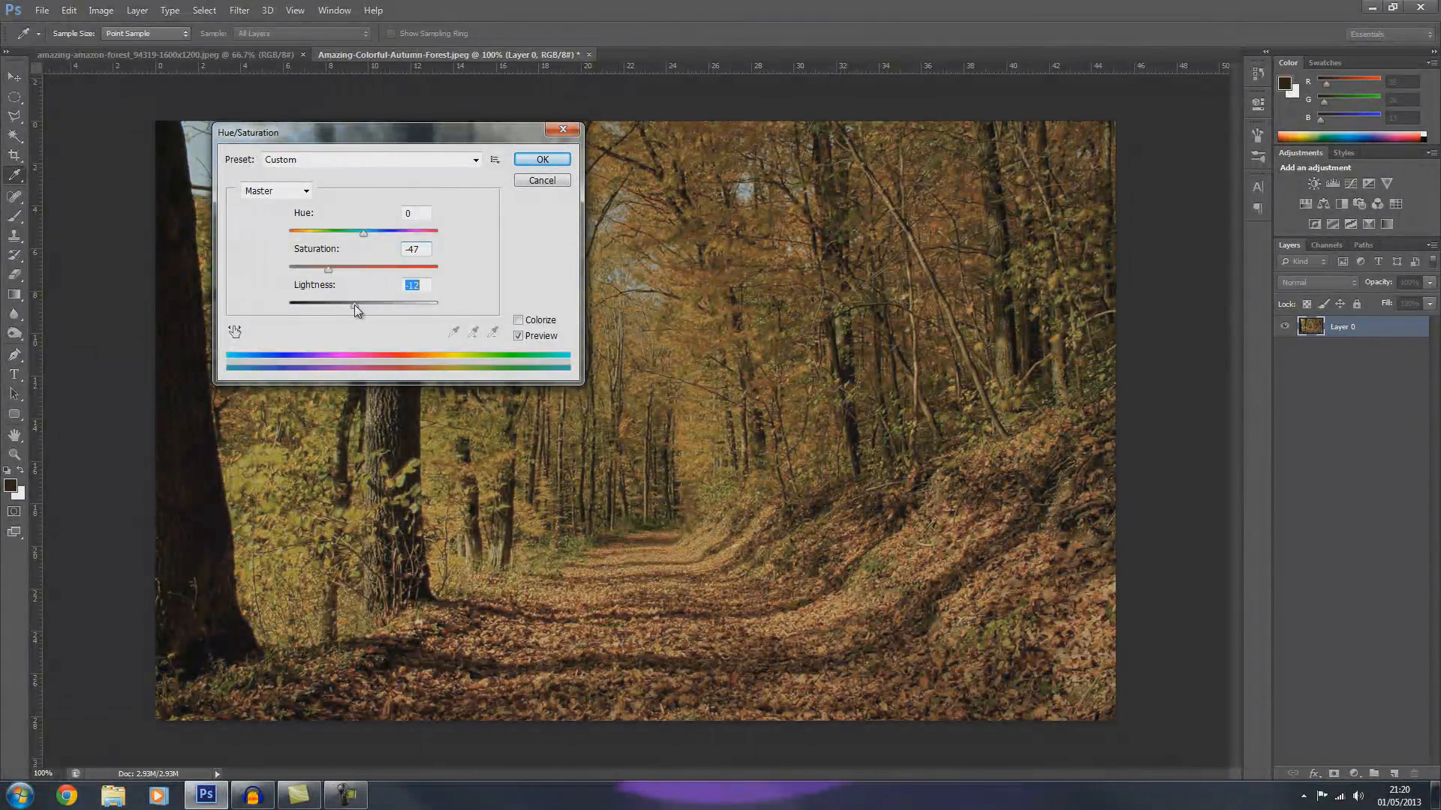
click(542, 159)
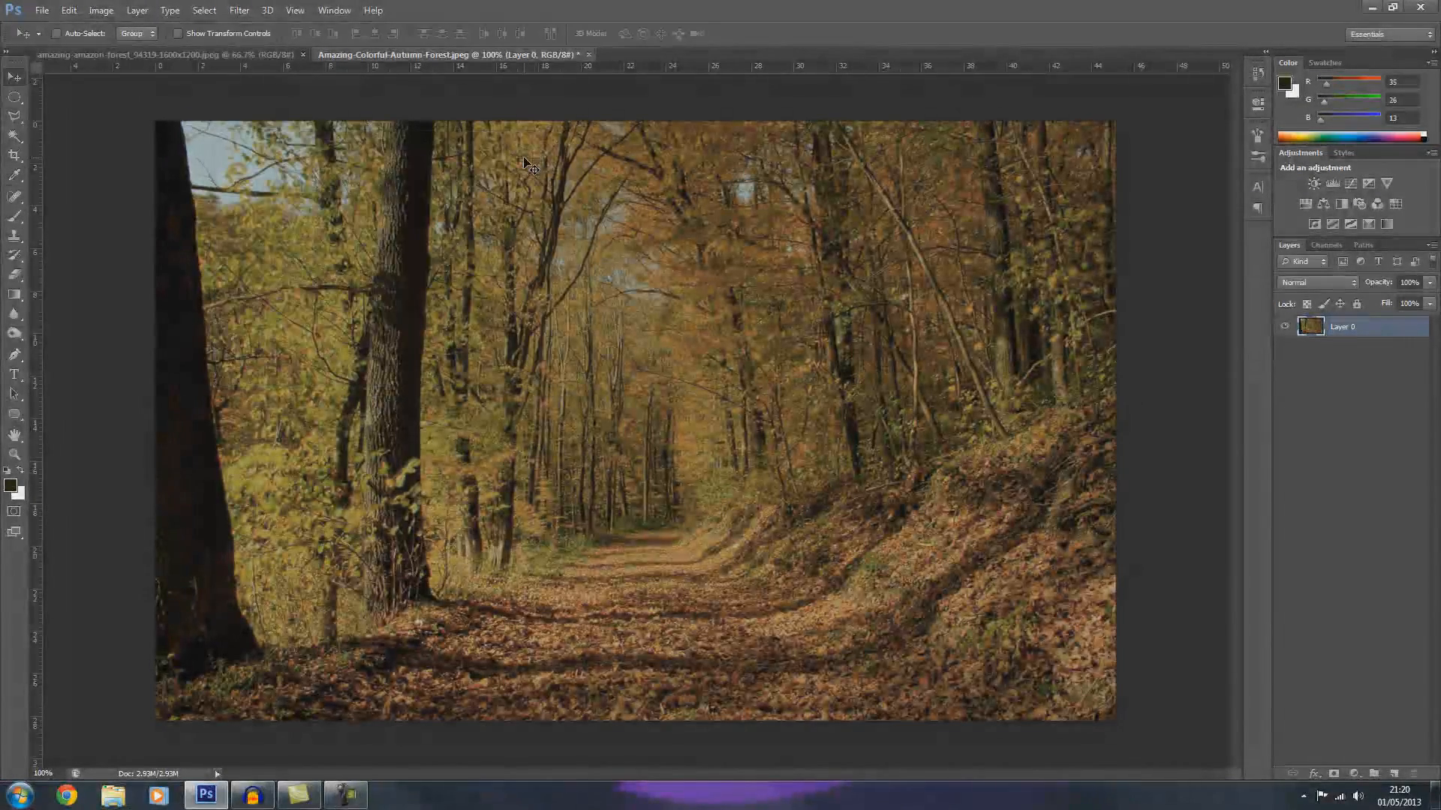
Step: Apply a Color Balance adjustment to the photo's midtones, shifting the colors to a reddish tint
click(100, 11)
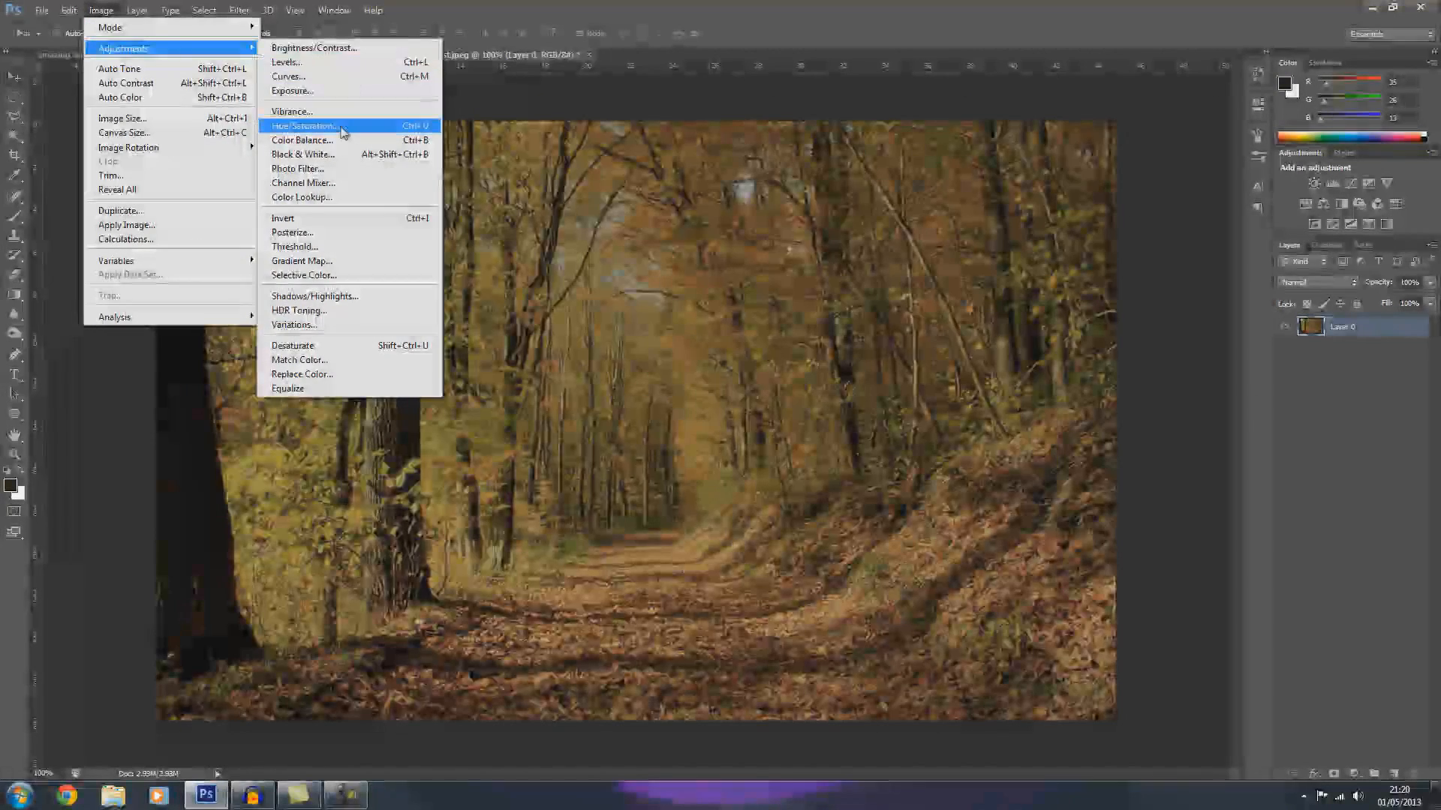
click(339, 140)
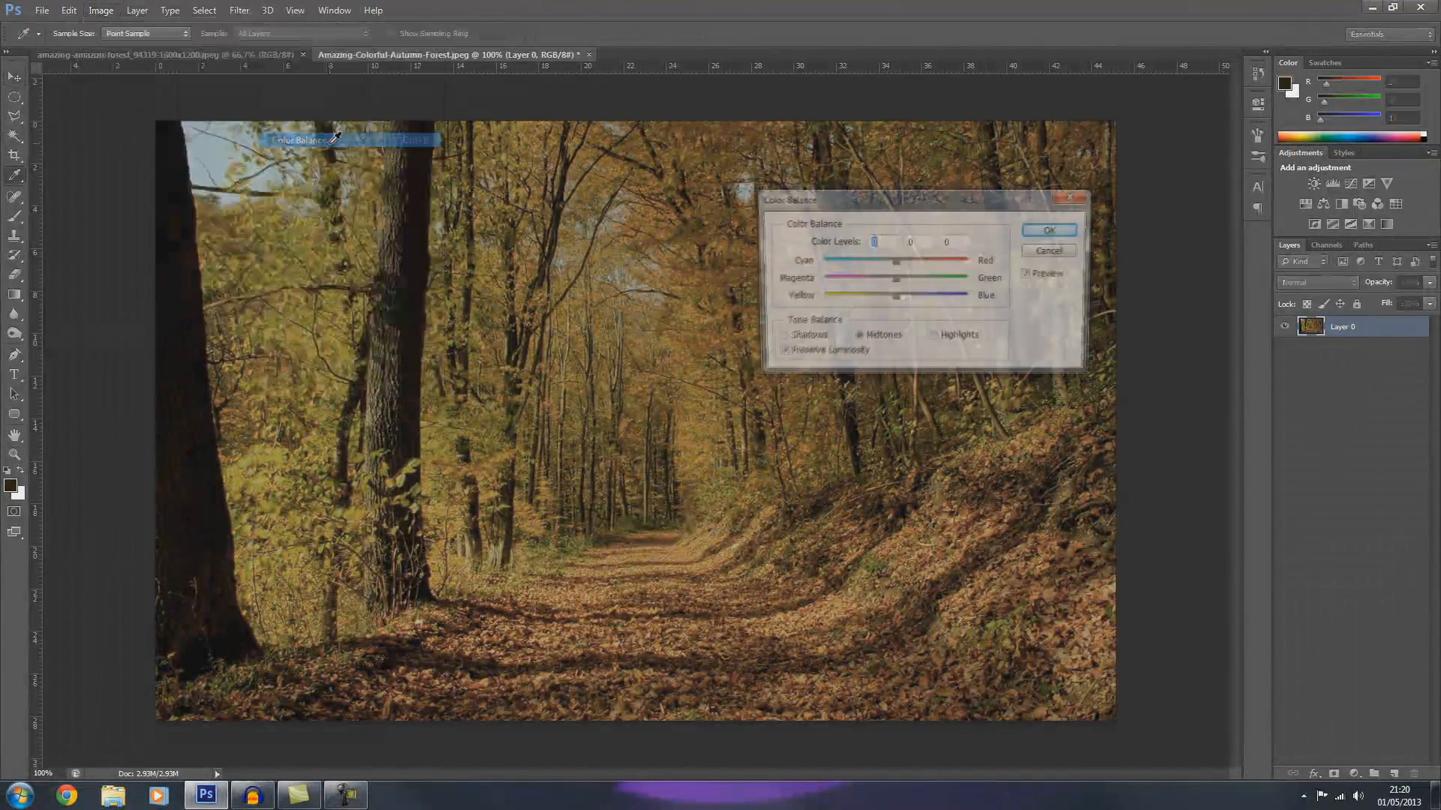
drag(953, 198, 334, 190)
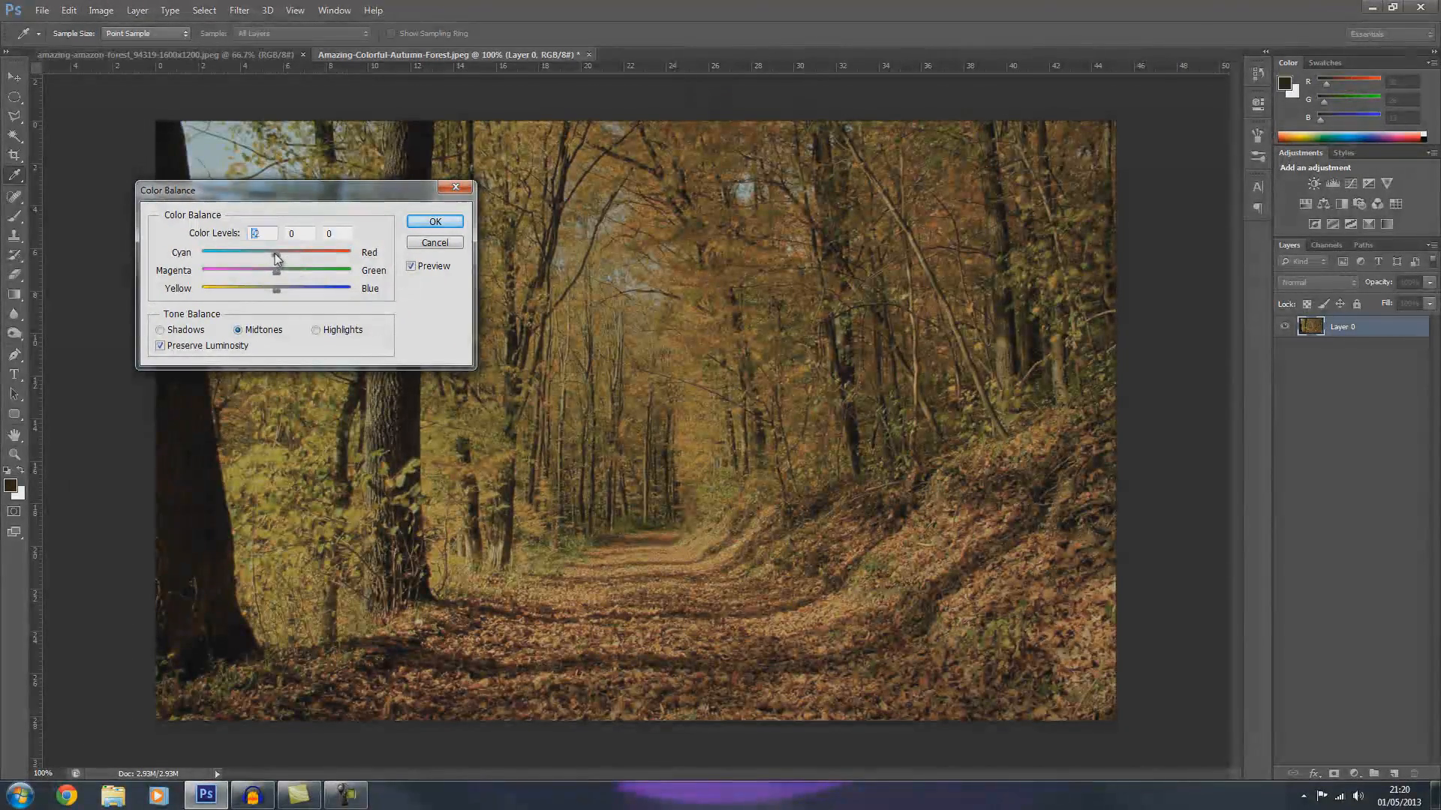
drag(294, 258, 142, 279)
drag(228, 282, 289, 294)
click(427, 223)
key(v)
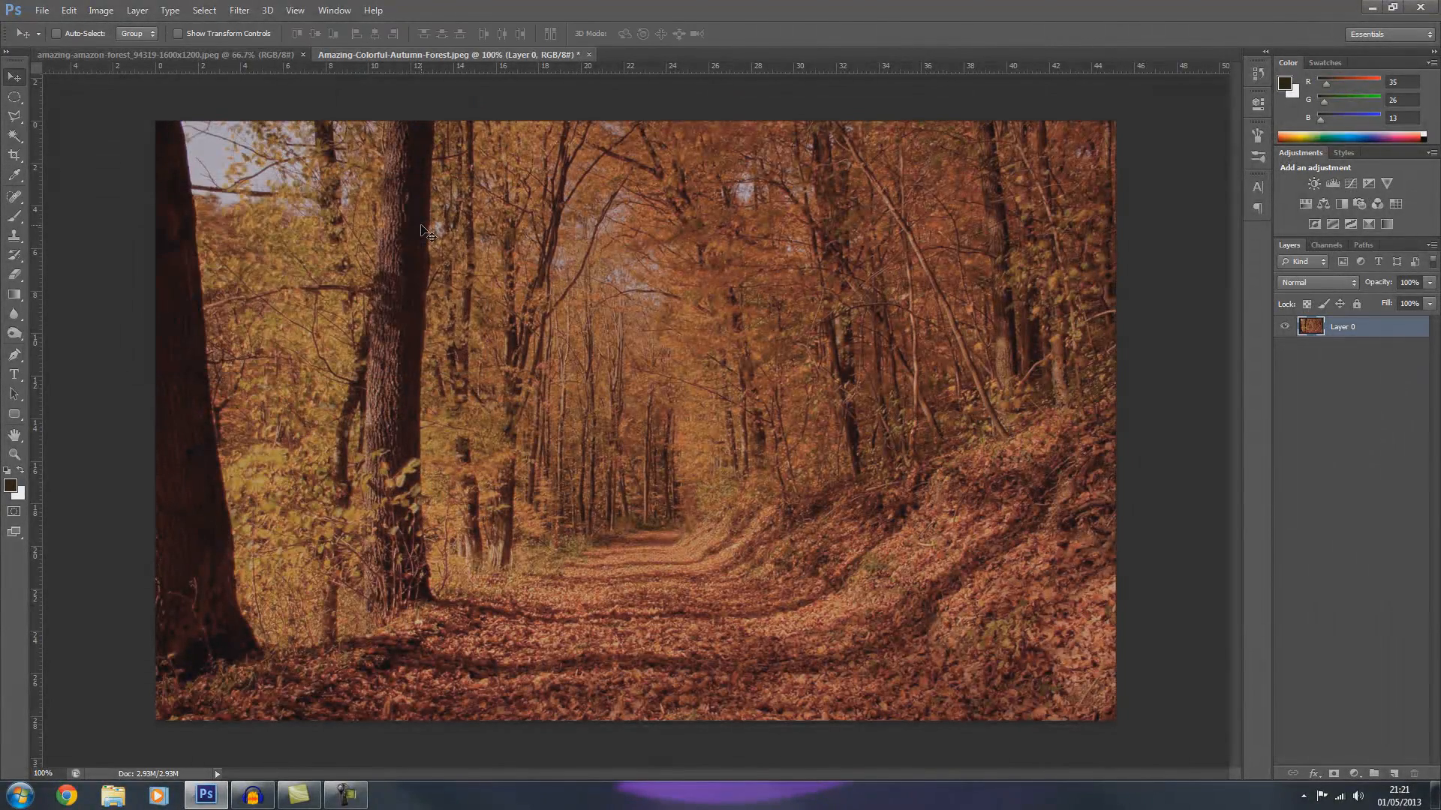